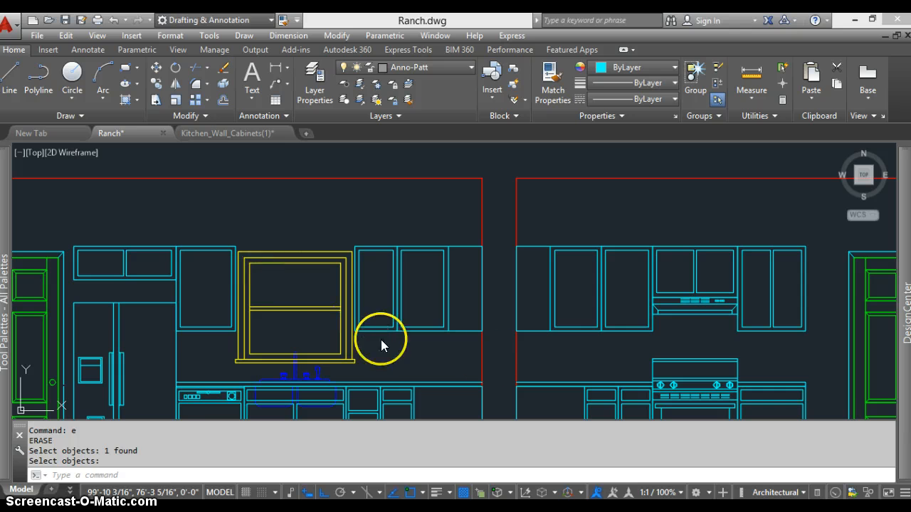
pyautogui.scroll(5, 234, 356)
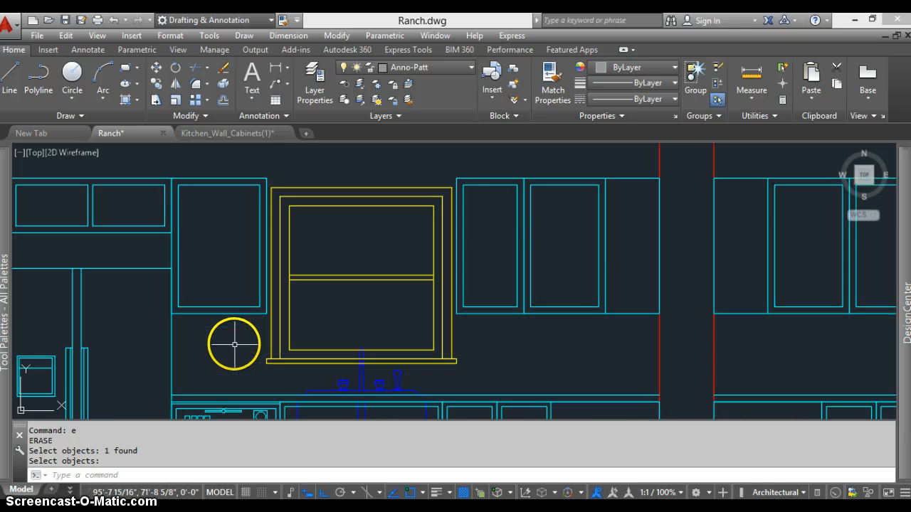
pyautogui.scroll(-3, 219, 277)
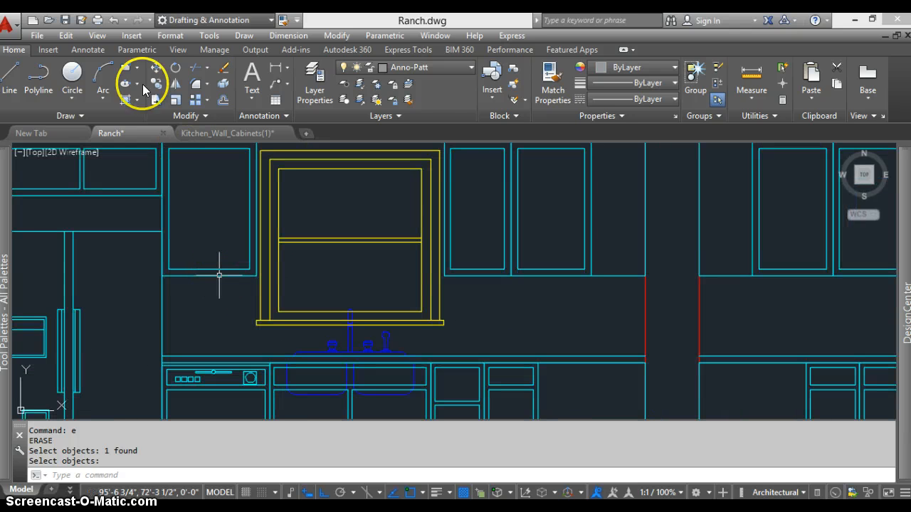
pyautogui.click(71, 72)
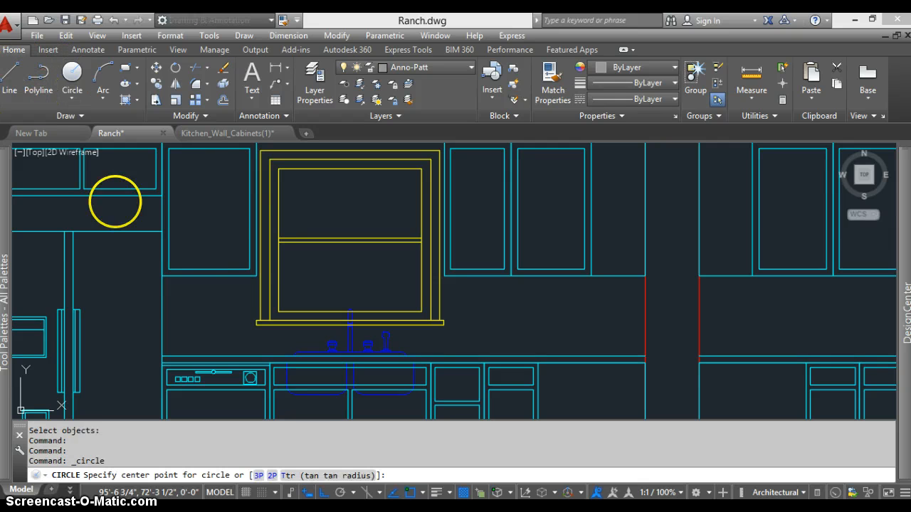
pyautogui.scroll(4, 207, 230)
pyautogui.press('Escape')
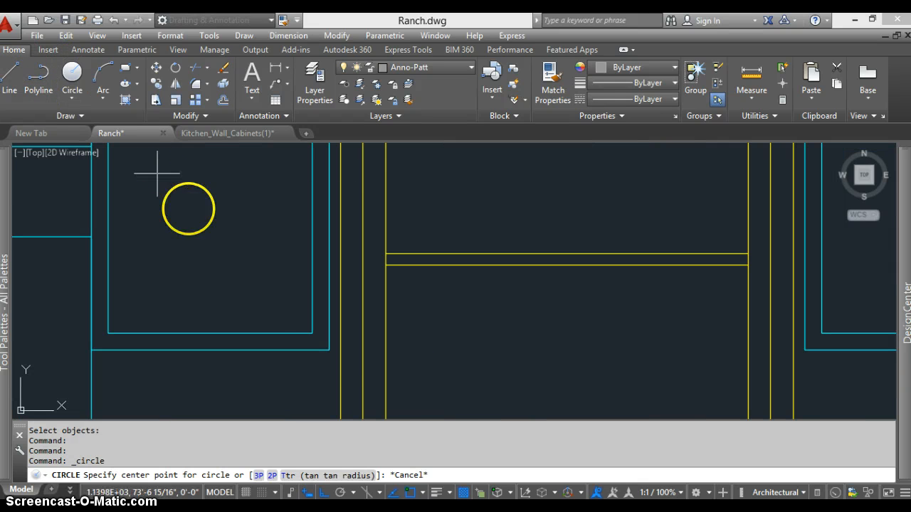
# Draw a short horizontal line closing the gap between the left wall cabinet's lower corner and the window trim
pyautogui.write('l')
pyautogui.press('Return')
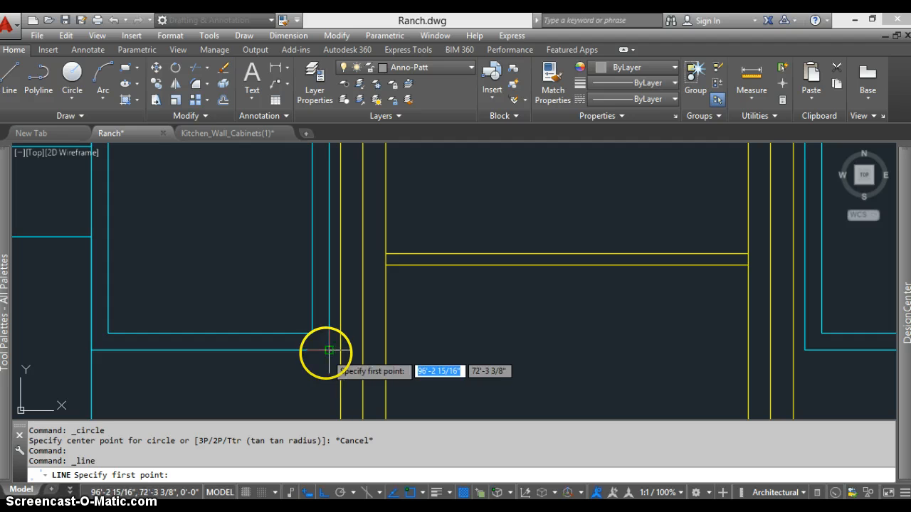
pyautogui.click(340, 350)
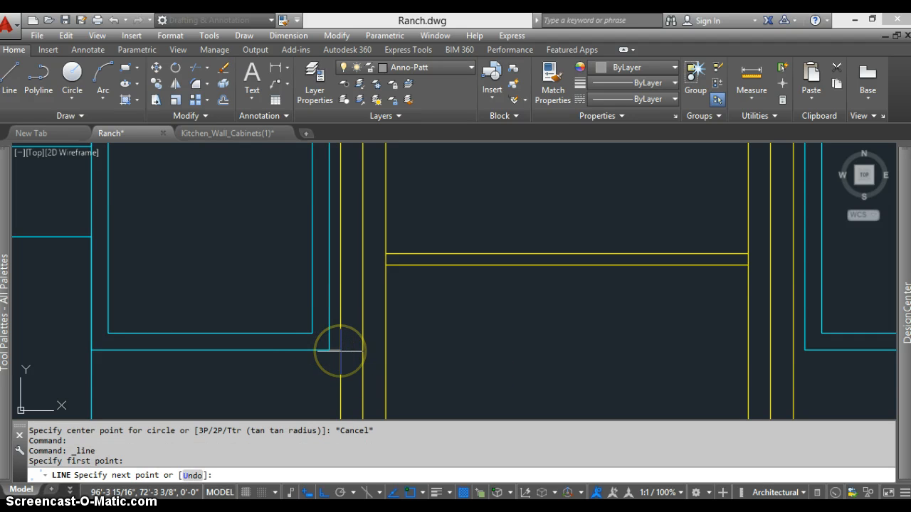
pyautogui.click(337, 351)
pyautogui.scroll(-4, 203, 312)
pyautogui.scroll(-2, 203, 310)
pyautogui.press('Return')
# Draw a short horizontal line from the lower corner of the cabinet right of the window to the window trim
pyautogui.press('Return')
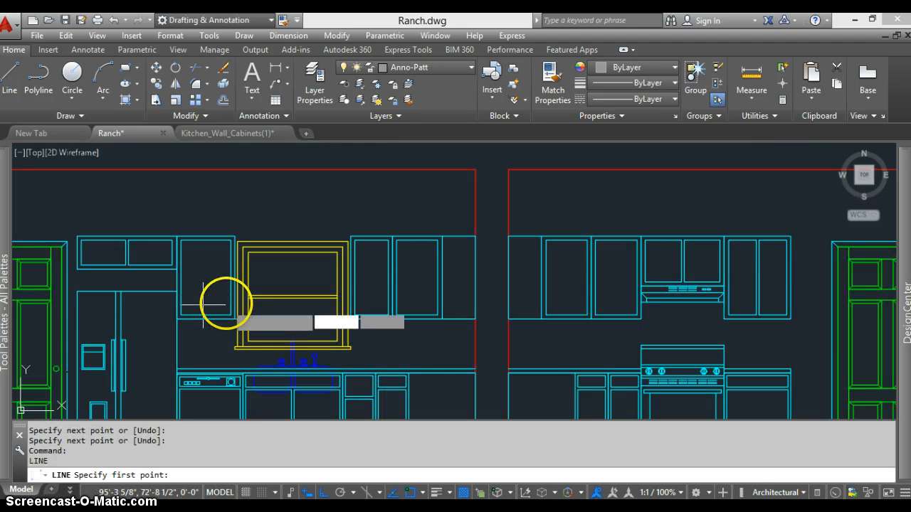
pyautogui.scroll(4, 285, 310)
pyautogui.scroll(2, 407, 320)
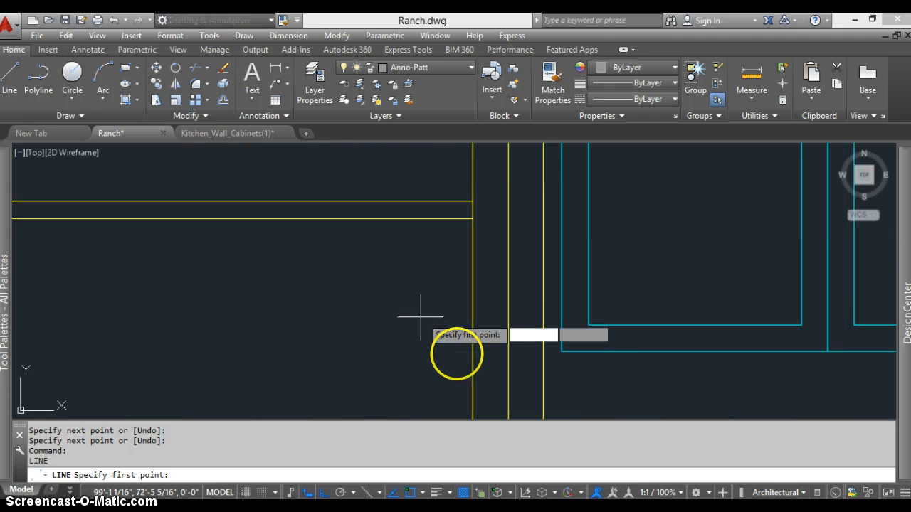
pyautogui.click(562, 351)
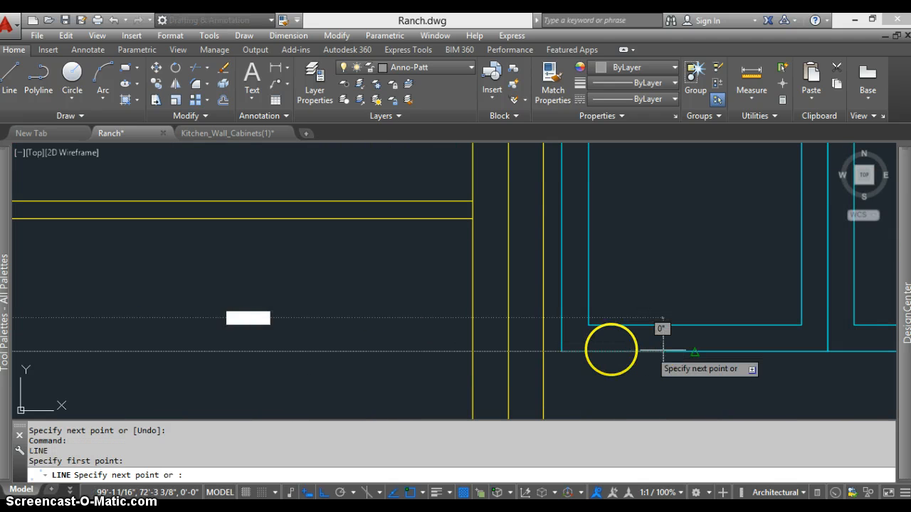
pyautogui.press('Escape')
pyautogui.press('Return')
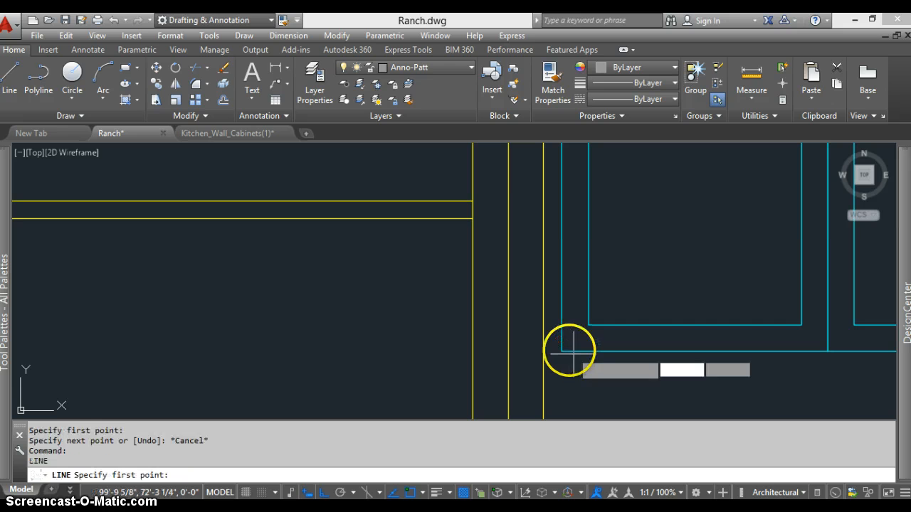
pyautogui.click(562, 351)
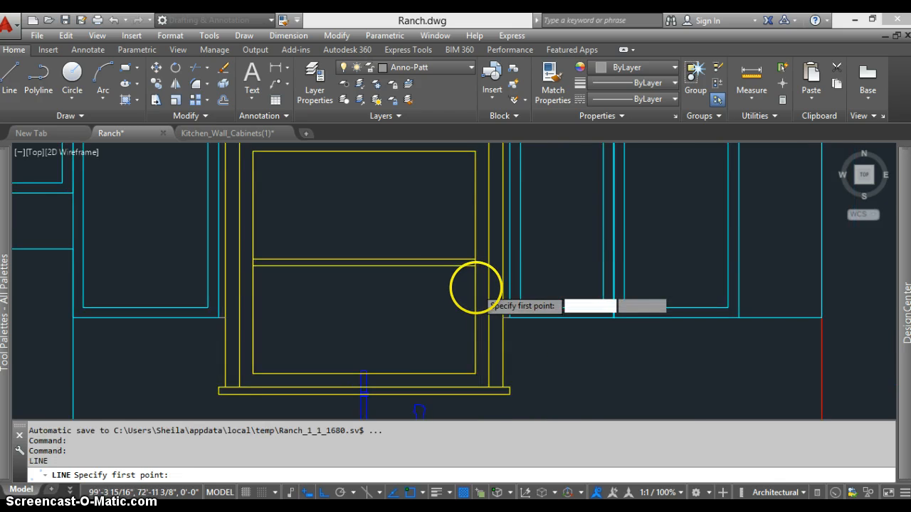
pyautogui.scroll(-3, 341, 285)
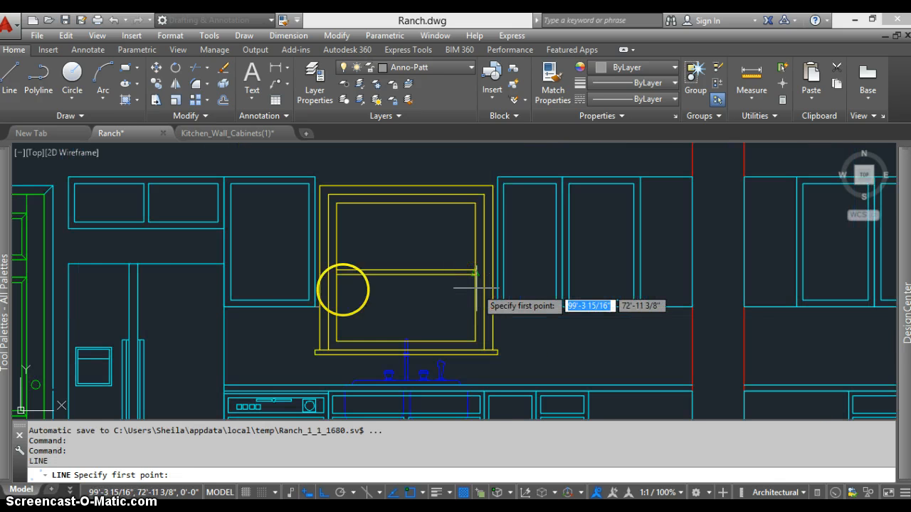
pyautogui.scroll(3, 598, 309)
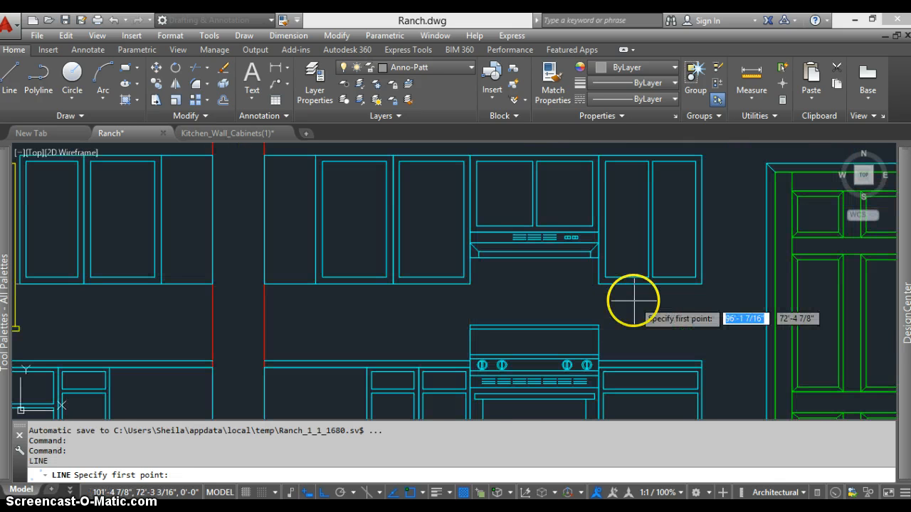
pyautogui.scroll(2, 701, 340)
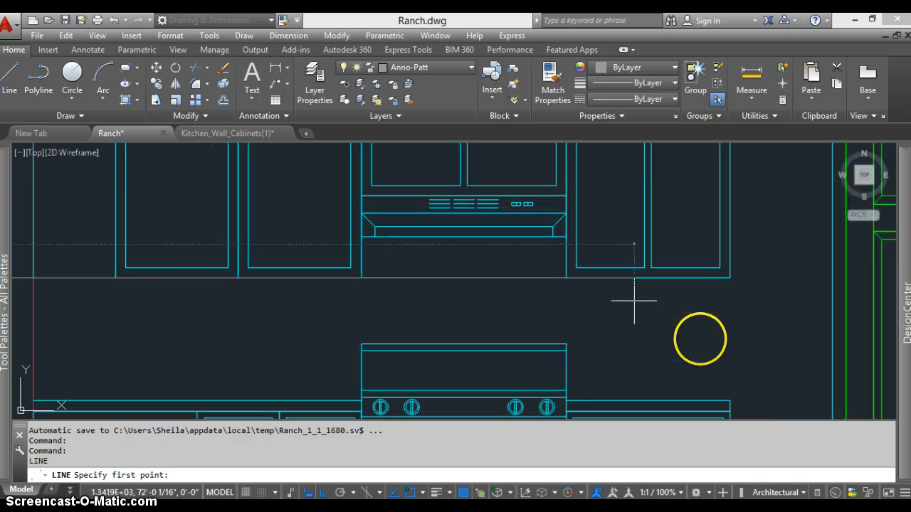
pyautogui.click(700, 343)
pyautogui.press('Escape')
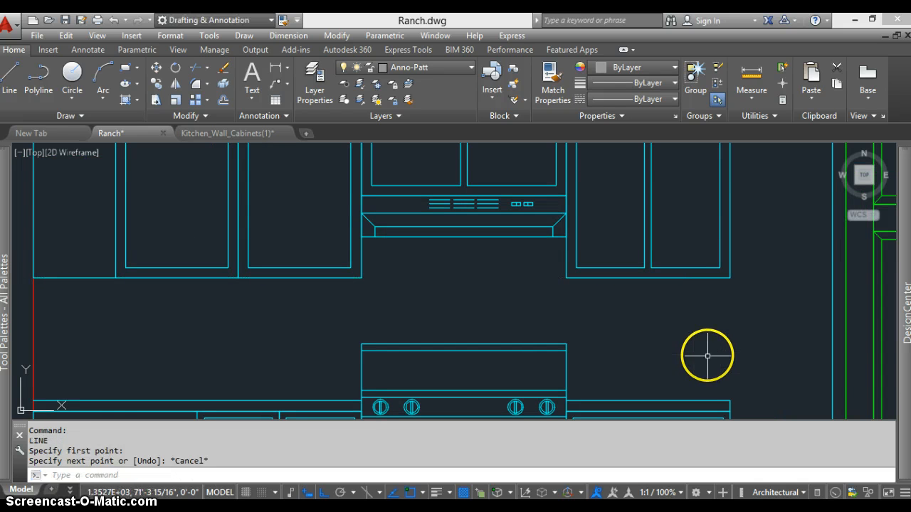
# Draw a vertical line from the countertop's right end beside the range up to the wall cabinet's lower right corner
pyautogui.press('Return')
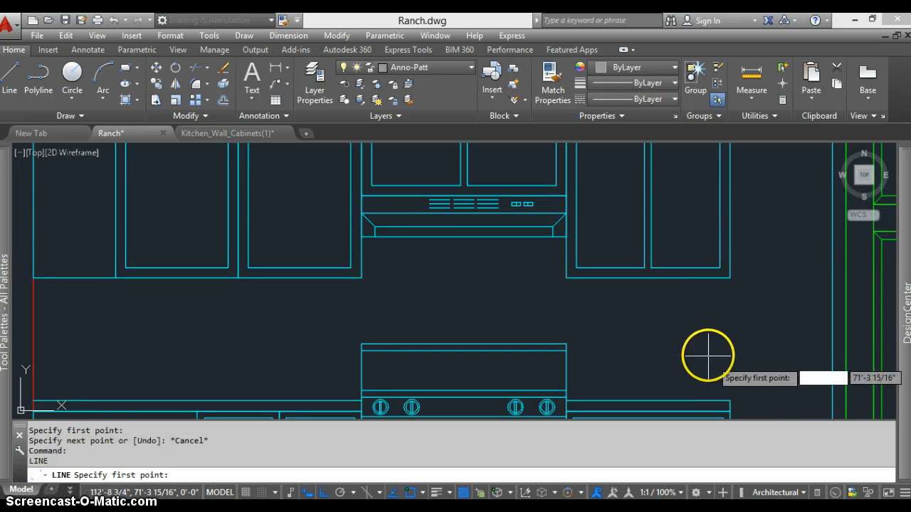
pyautogui.click(728, 391)
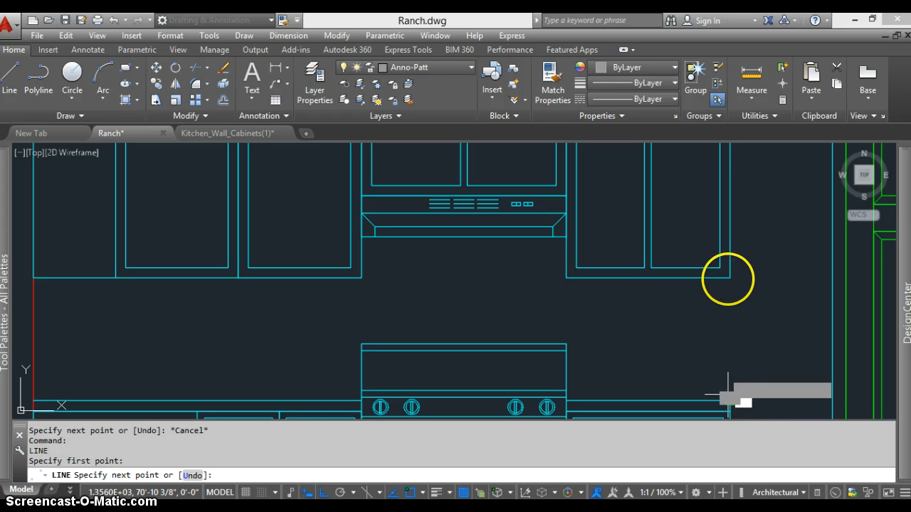
pyautogui.click(731, 277)
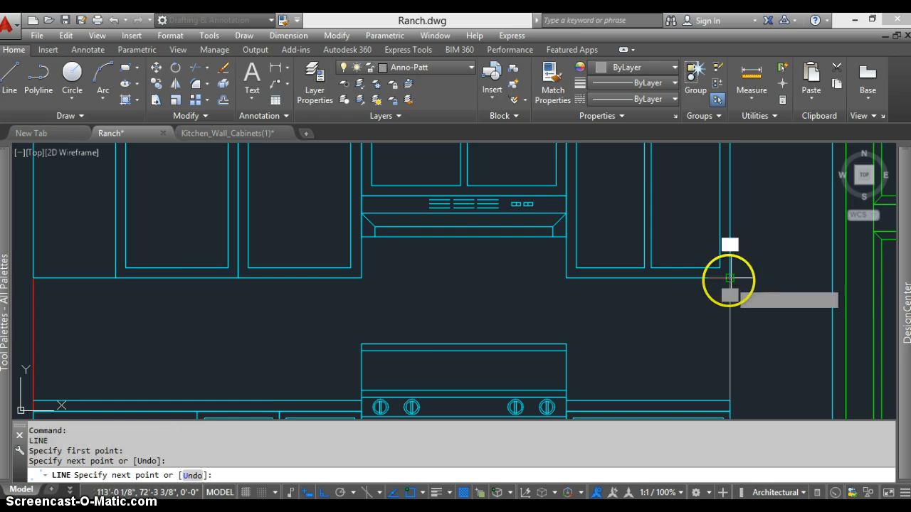
pyautogui.scroll(-4, 694, 292)
pyautogui.press('Return')
pyautogui.press('Return')
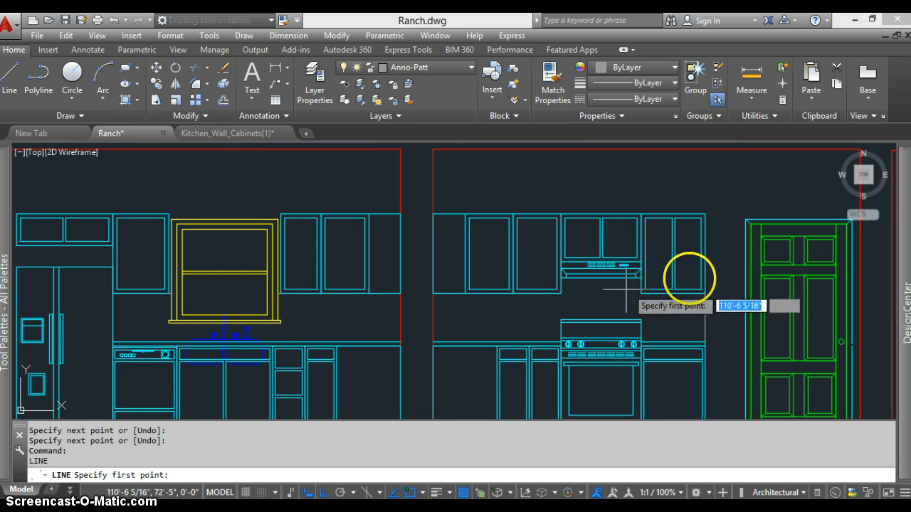
pyautogui.scroll(2, 726, 290)
pyautogui.press('Escape')
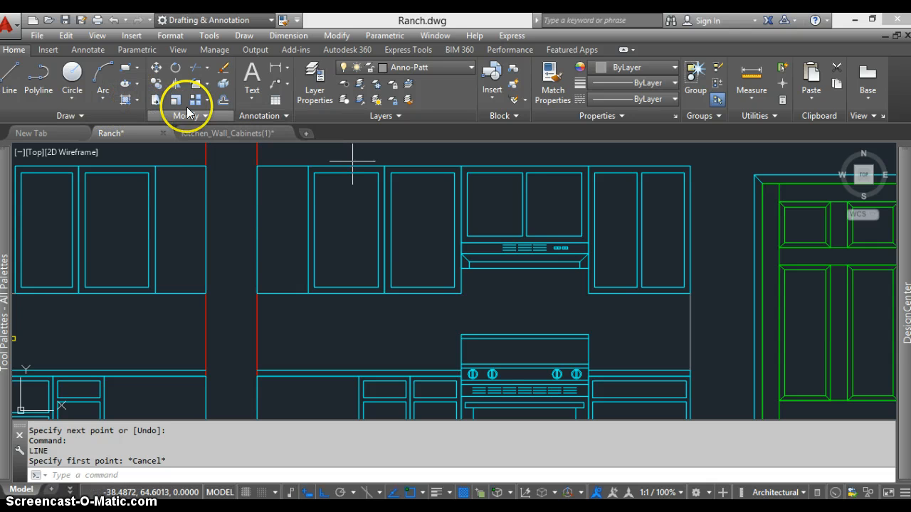
# Start a hatch with the NET pattern and set its scale to 24
pyautogui.click(129, 103)
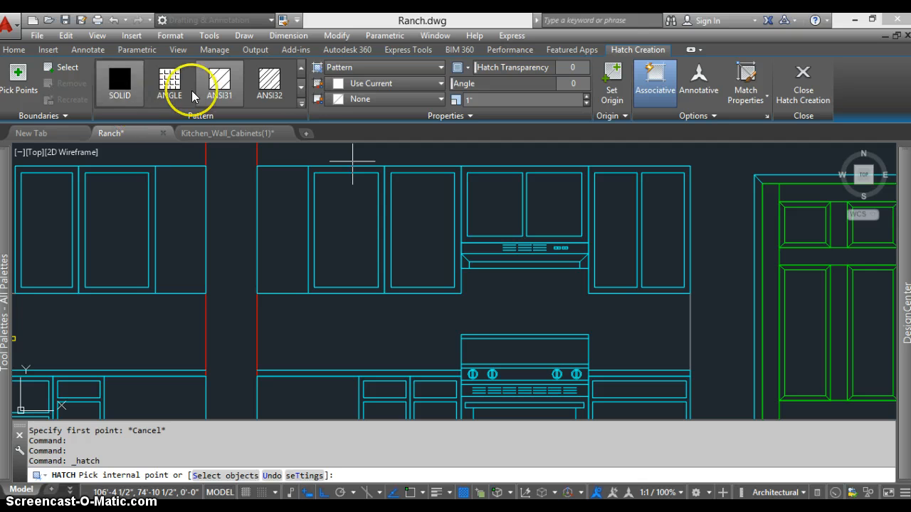
pyautogui.click(302, 104)
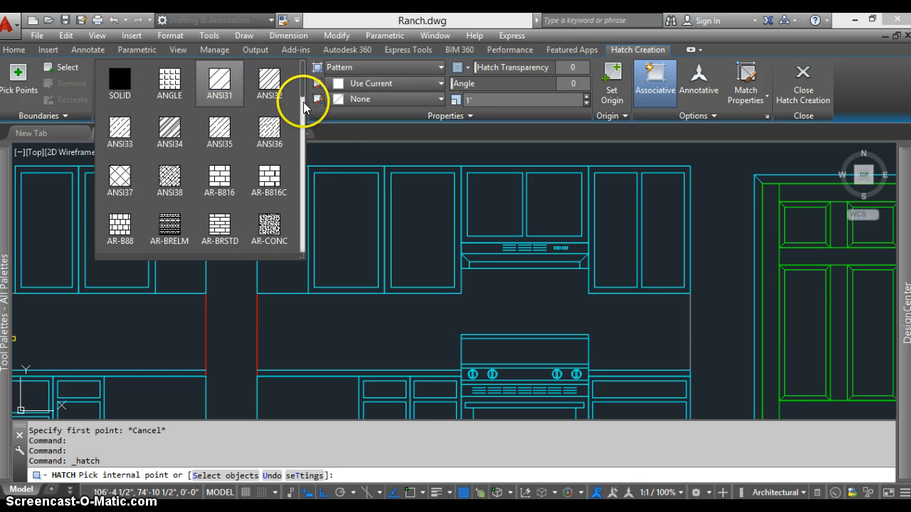
pyautogui.moveTo(304, 103); pyautogui.dragTo(304, 239)
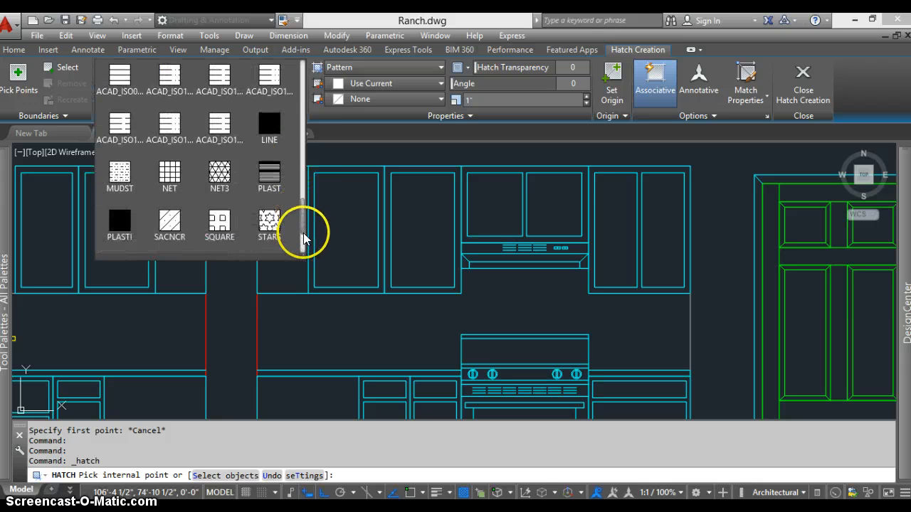
pyautogui.click(168, 173)
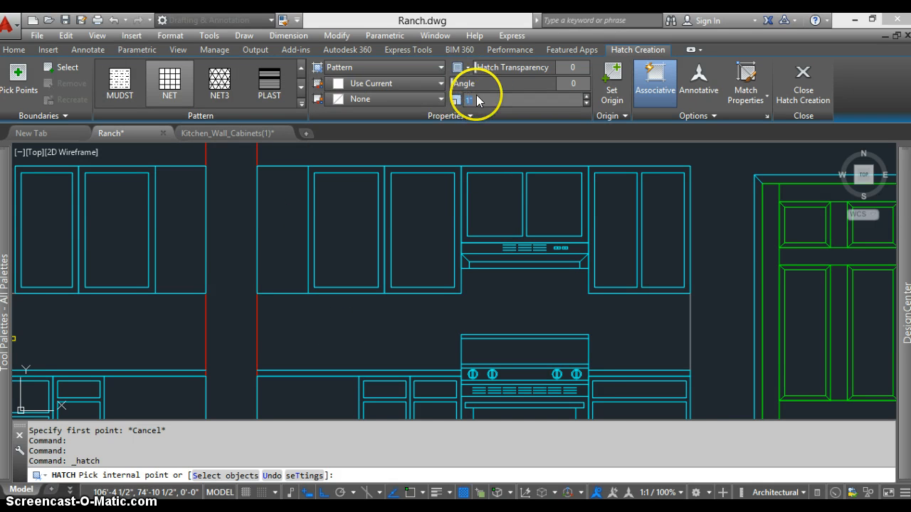
pyautogui.write('4')
pyautogui.press('Return')
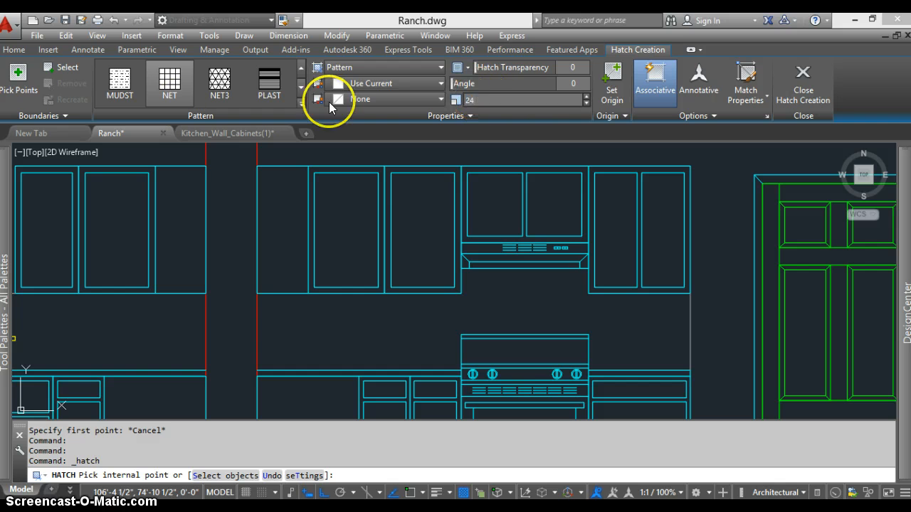
# Hatch the backsplash area between the wall cabinets and countertop on the range wall
pyautogui.click(31, 77)
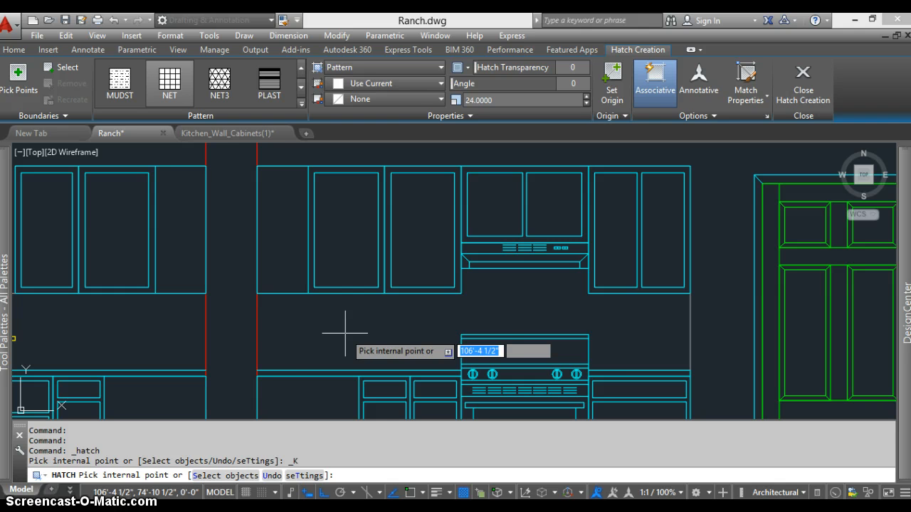
pyautogui.click(346, 332)
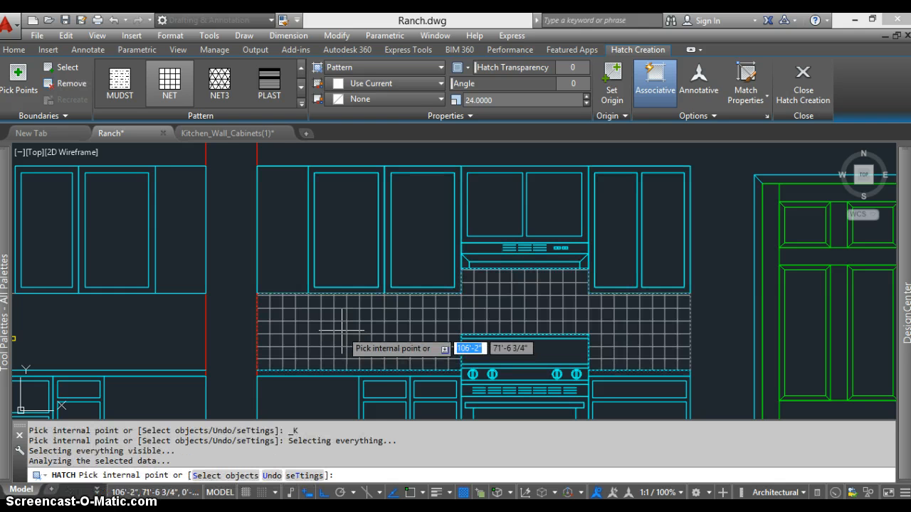
pyautogui.click(506, 363)
pyautogui.scroll(-4, 506, 364)
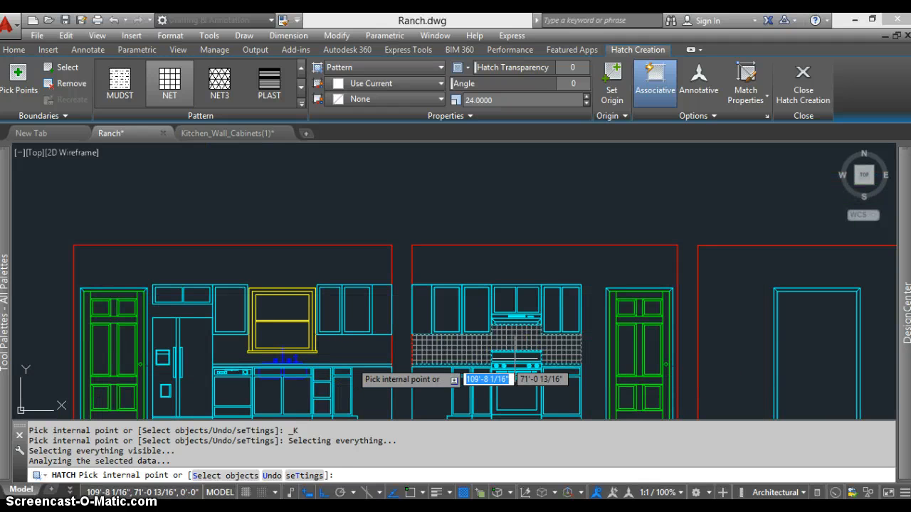
# Add the sink wall's backsplash areas on both sides of the window to the hatch and finish it
pyautogui.scroll(4, 335, 331)
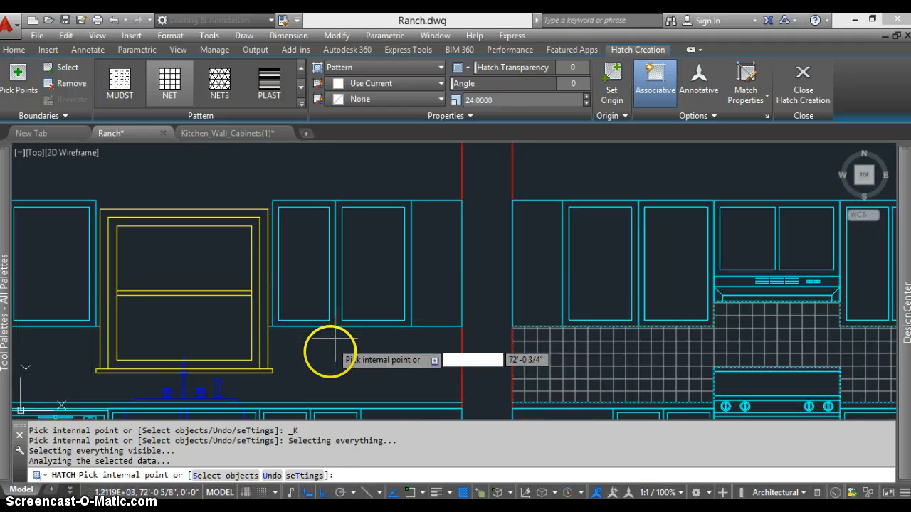
pyautogui.scroll(-2, 364, 352)
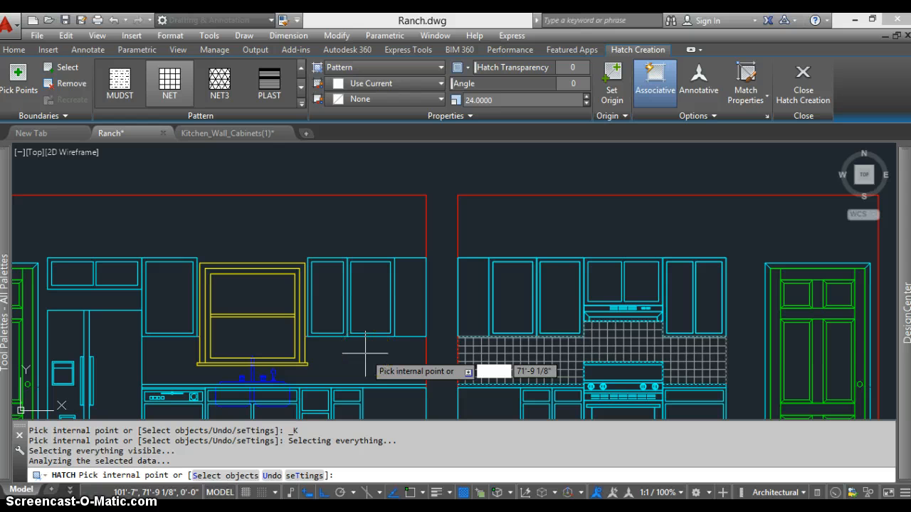
pyautogui.click(365, 352)
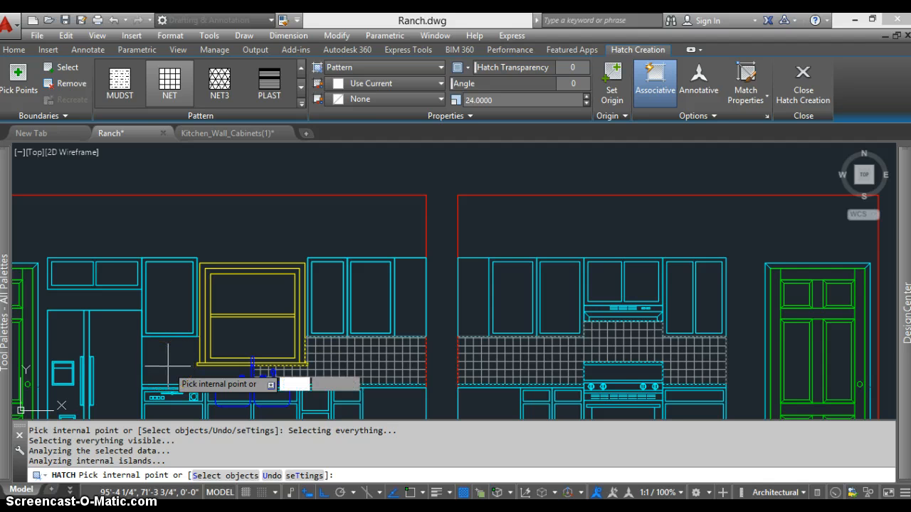
pyautogui.click(168, 367)
pyautogui.press('Return')
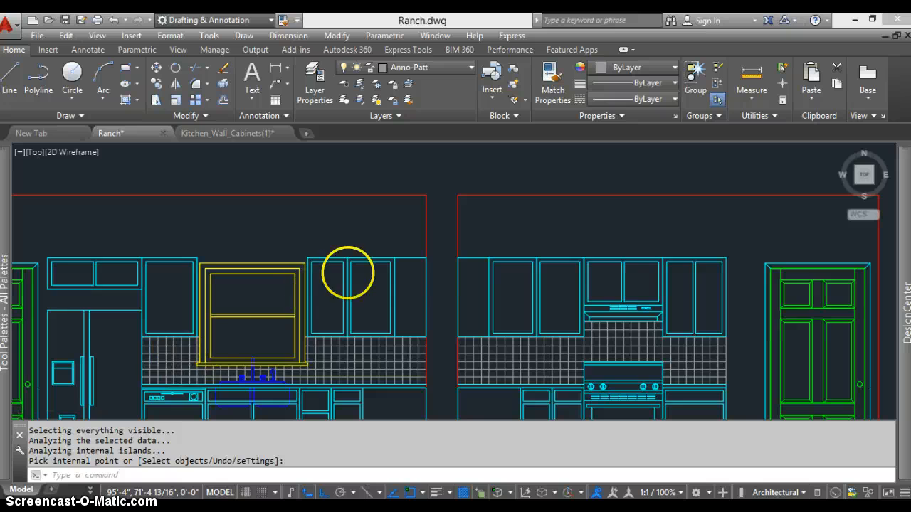
# Look over the hatched kitchen elevations and save the drawing
pyautogui.scroll(-5, 348, 270)
pyautogui.scroll(3, 360, 277)
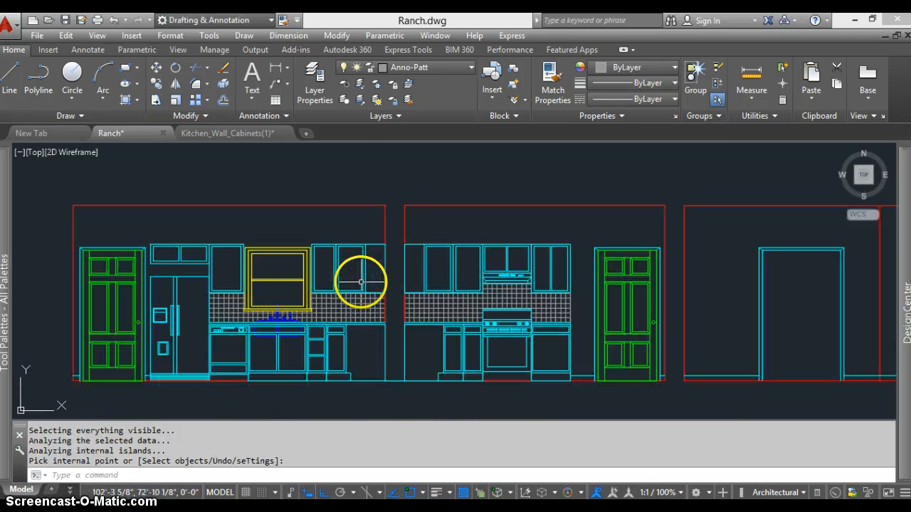
pyautogui.scroll(3, 361, 281)
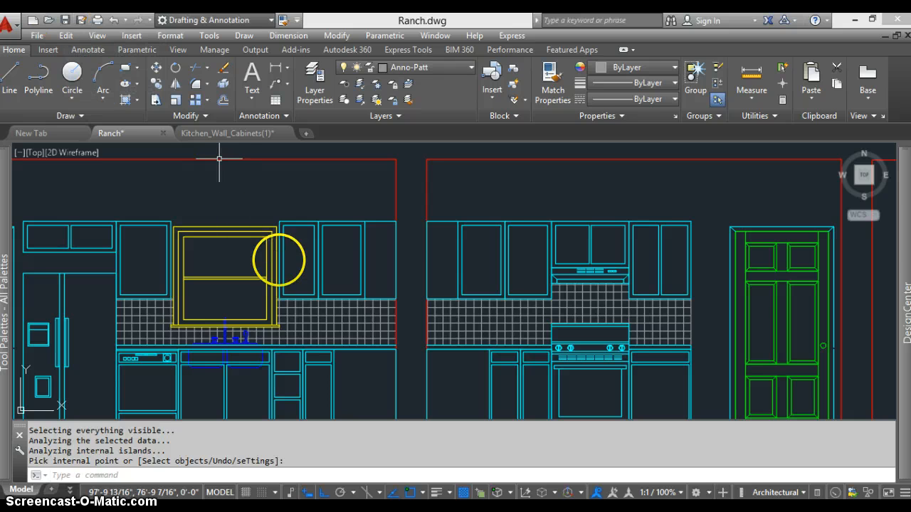
pyautogui.hotkey('ctrl', 's')
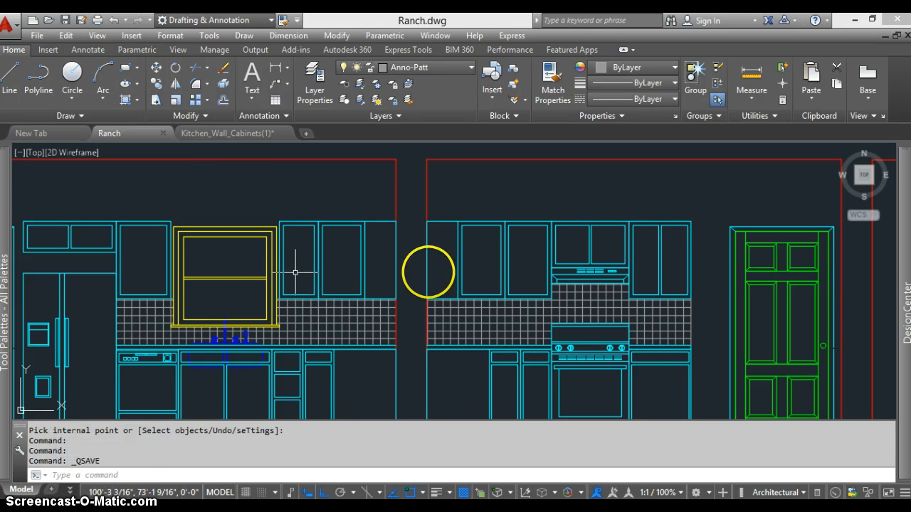
# Draw a vertical line across the countertop edge on the sink wall, directly above the outer side of the end base cabinet
pyautogui.scroll(-3, 380, 244)
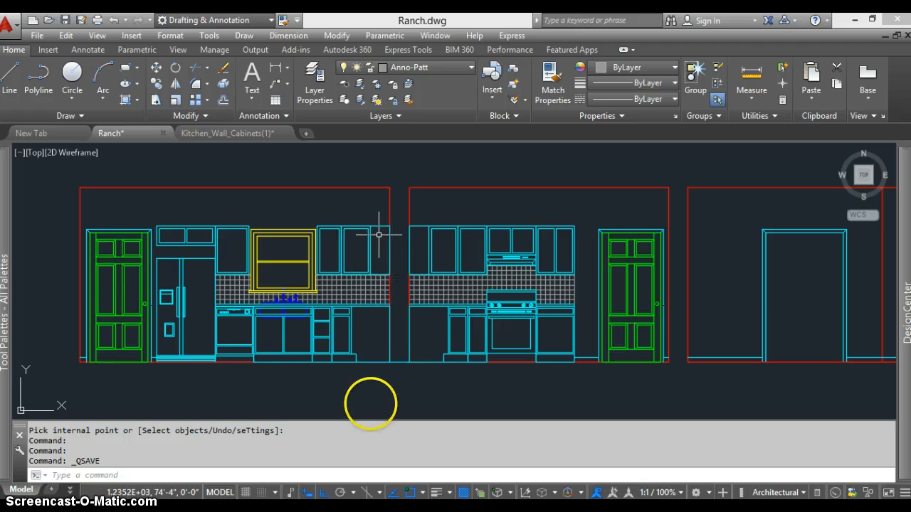
pyautogui.scroll(2, 366, 384)
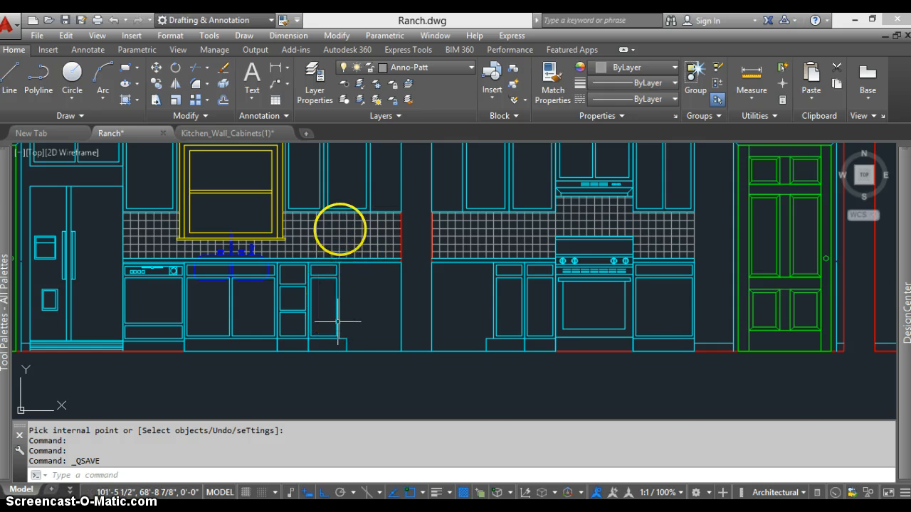
pyautogui.scroll(2, 341, 227)
pyautogui.scroll(3, 338, 281)
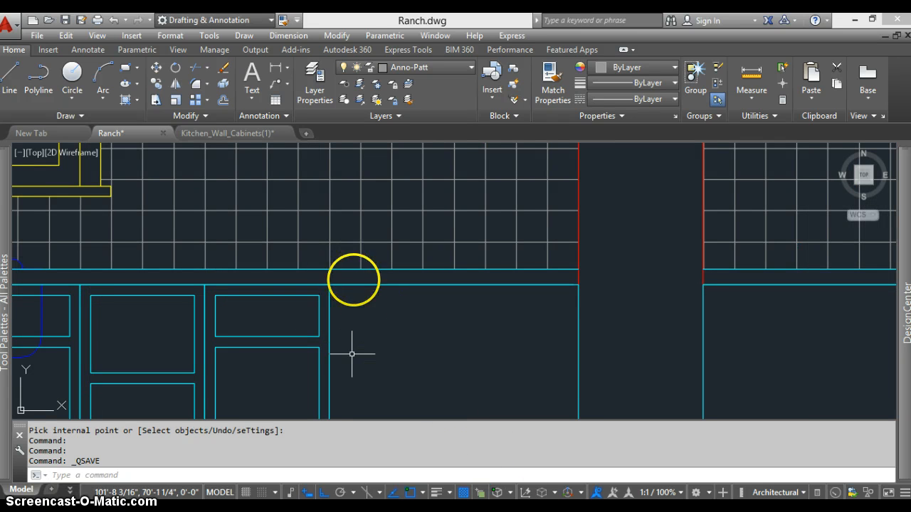
pyautogui.write('l')
pyautogui.press('Return')
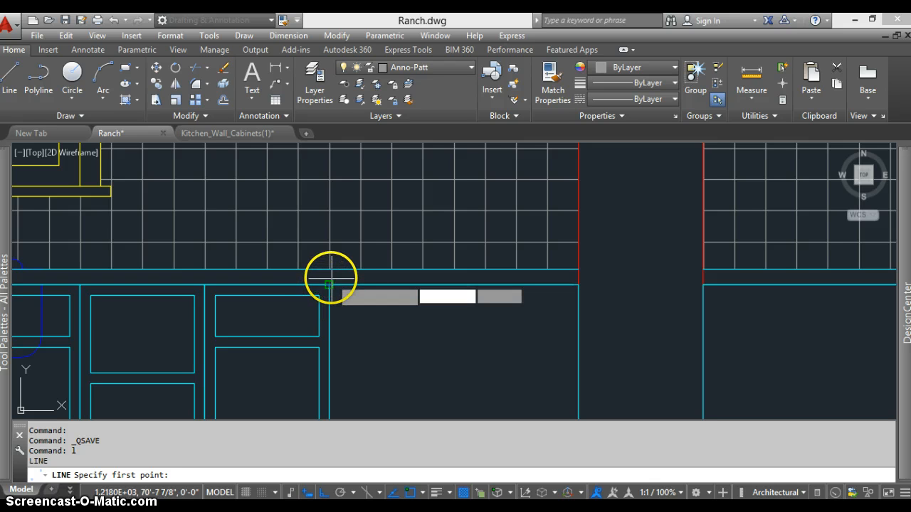
pyautogui.click(329, 271)
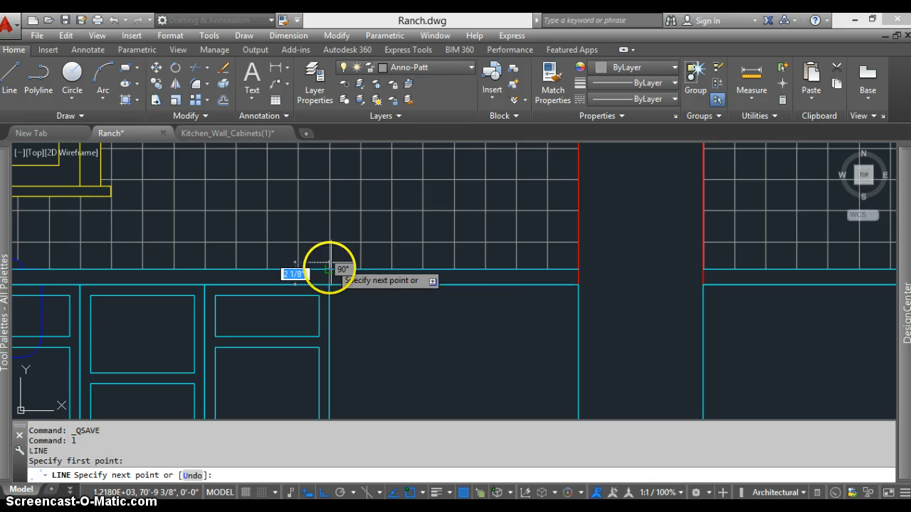
pyautogui.click(327, 267)
pyautogui.press('Return')
# Offset the short countertop line on the sink wall 1" toward the drawer cabinets
pyautogui.scroll(2, 309, 264)
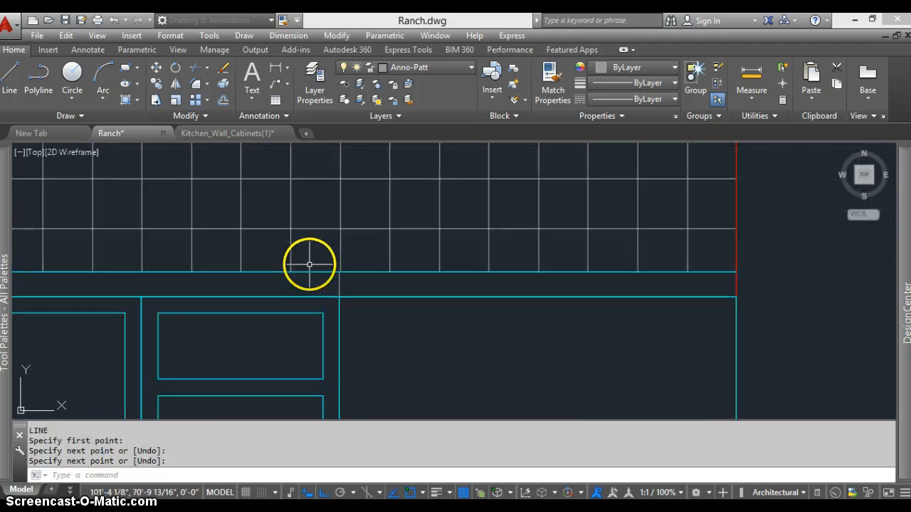
pyautogui.scroll(2, 309, 264)
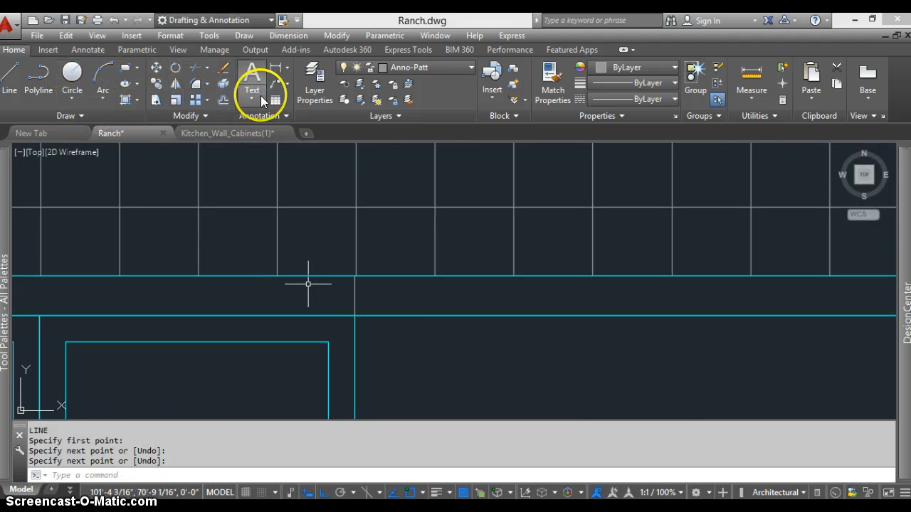
pyautogui.click(223, 101)
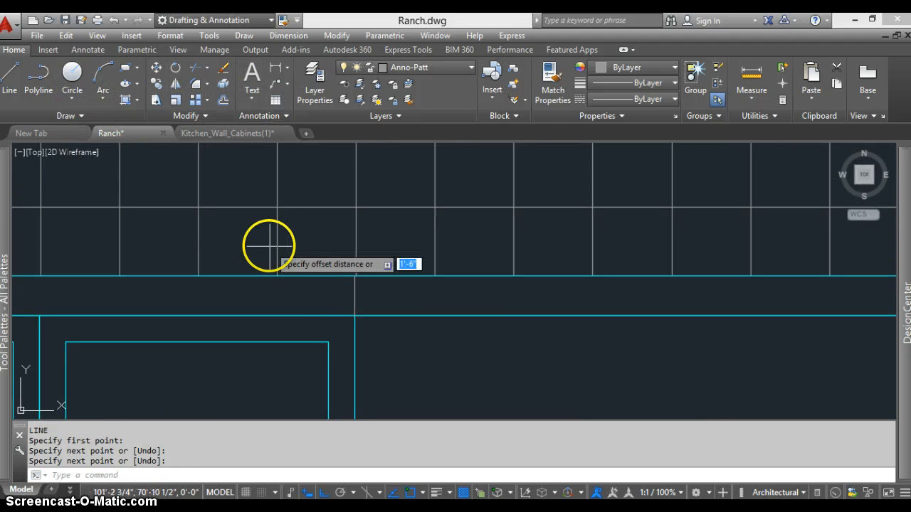
pyautogui.write('1')
pyautogui.press('Return')
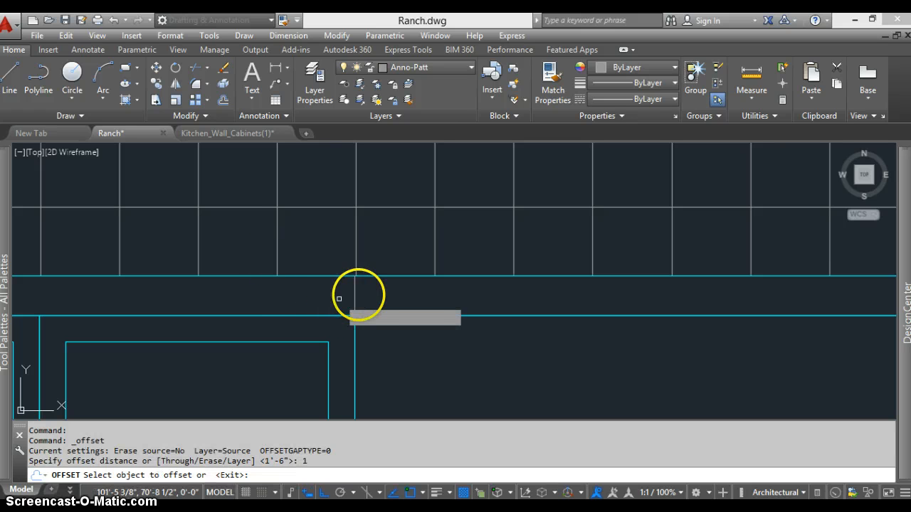
pyautogui.click(354, 297)
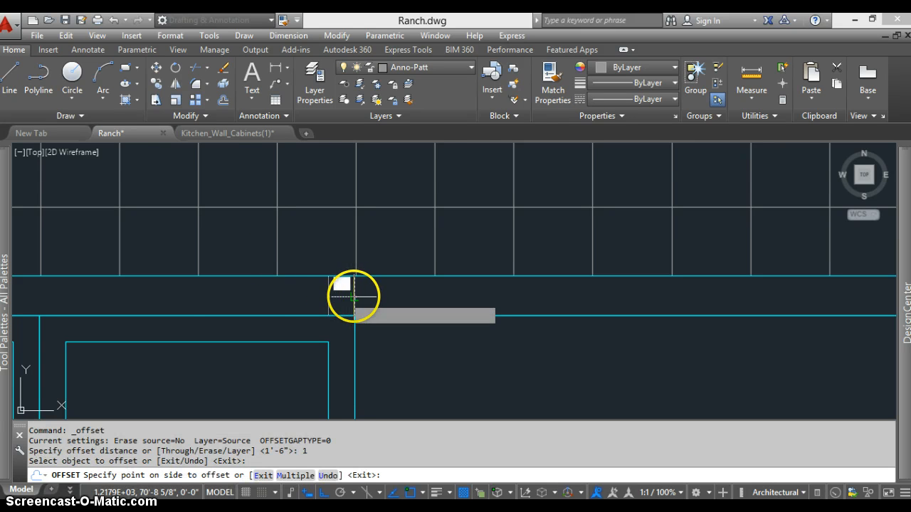
pyautogui.click(298, 296)
pyautogui.press('Return')
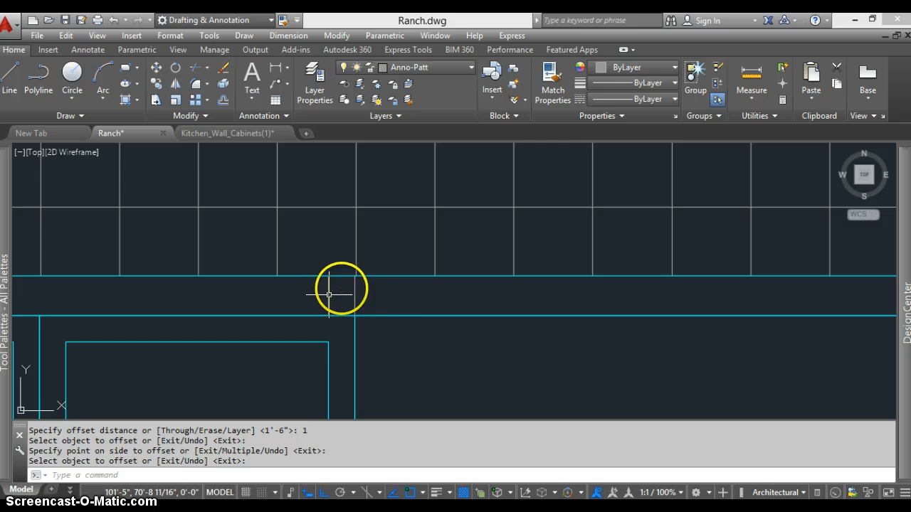
# Erase the original countertop line above the cabinet side on the sink wall, keeping the offset copy
pyautogui.write('e')
pyautogui.press('Return')
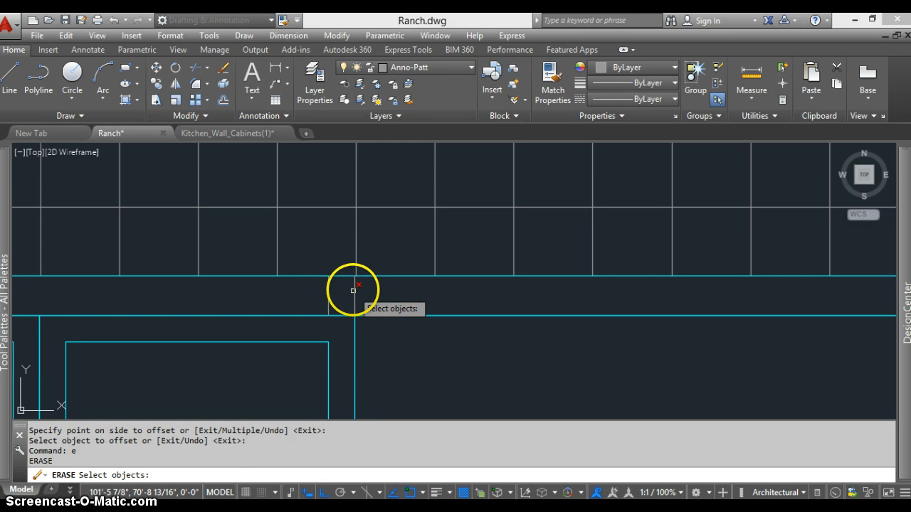
pyautogui.click(354, 291)
pyautogui.scroll(-5, 199, 270)
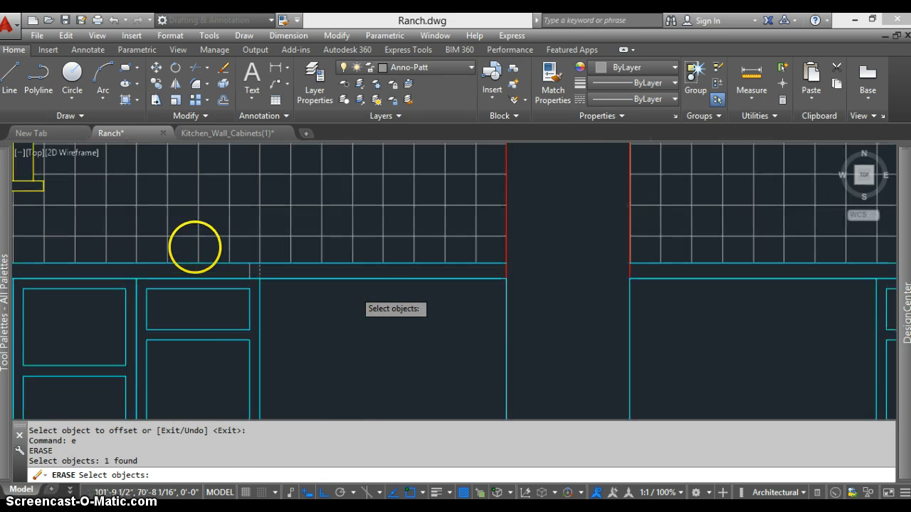
pyautogui.press('Return')
# Draw a vertical line across the range wall's countertop edge, above the side of the base cabinet nearest the blank corner
pyautogui.scroll(6, 560, 238)
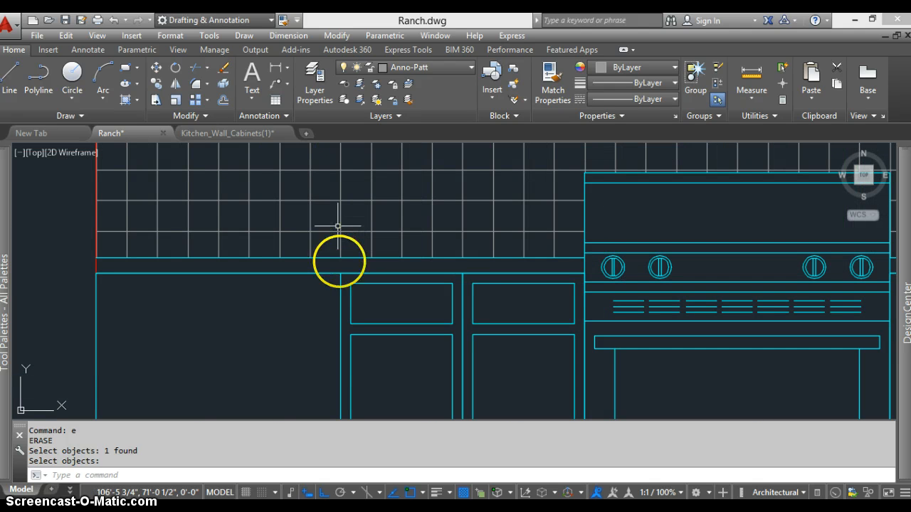
pyautogui.write('l')
pyautogui.press('Return')
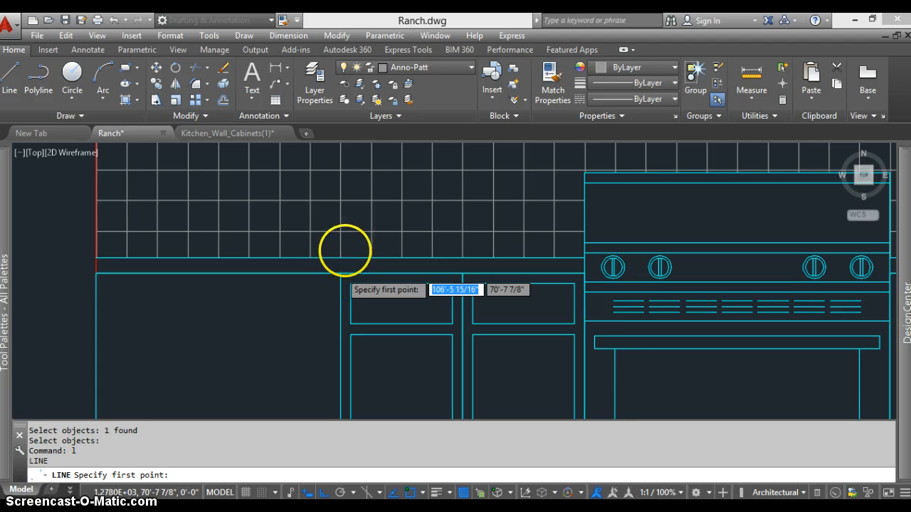
pyautogui.scroll(4, 344, 251)
pyautogui.click(345, 251)
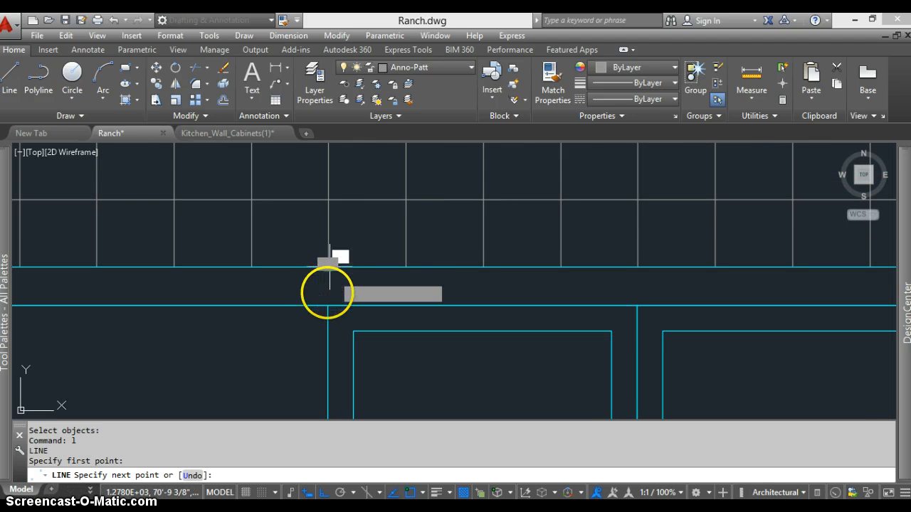
pyautogui.click(325, 294)
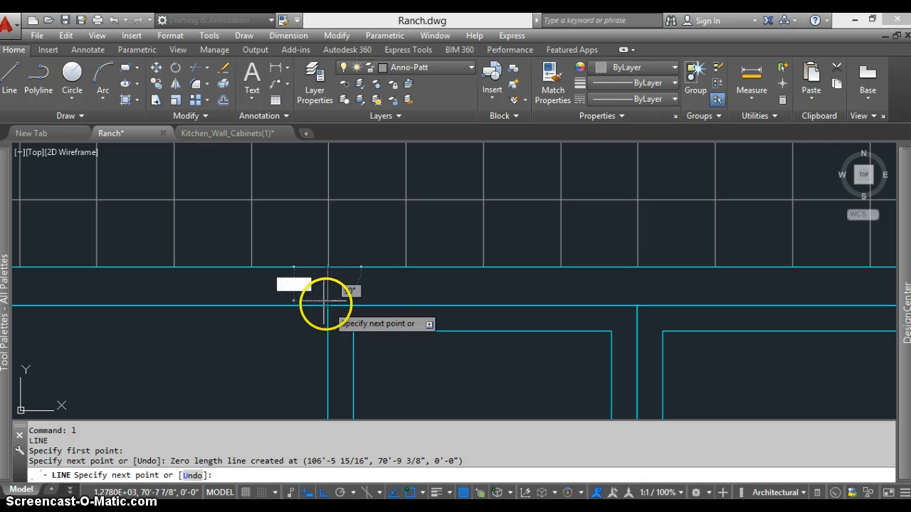
pyautogui.click(326, 306)
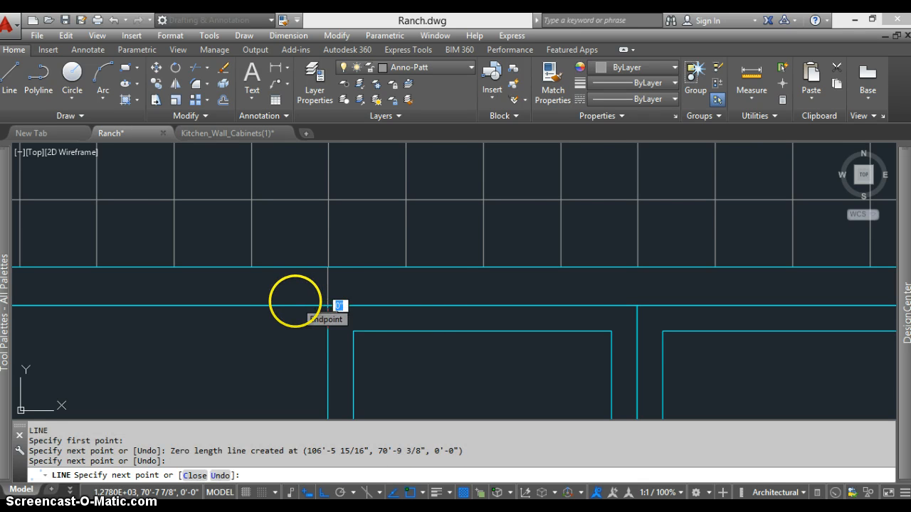
pyautogui.press('Return')
# Offset the short countertop line on the range wall 1" toward the range
pyautogui.write('o')
pyautogui.press('Return')
pyautogui.press('Return')
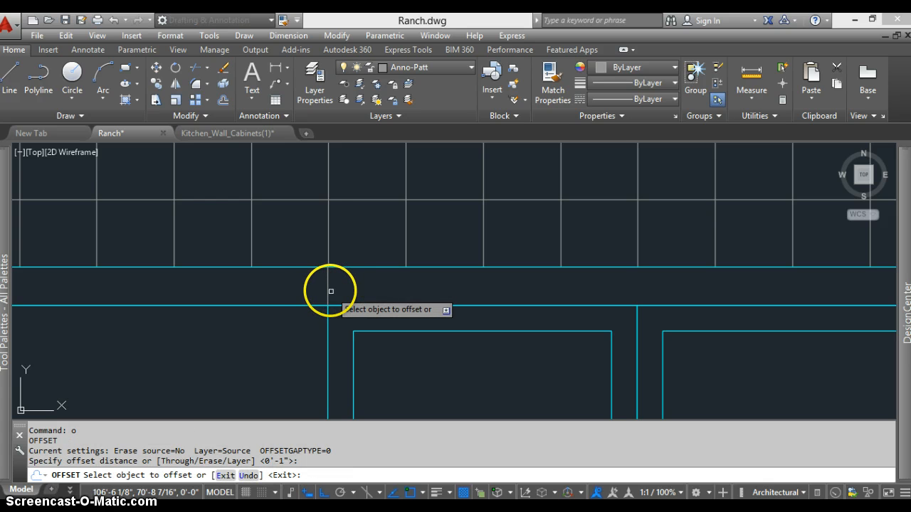
pyautogui.click(329, 290)
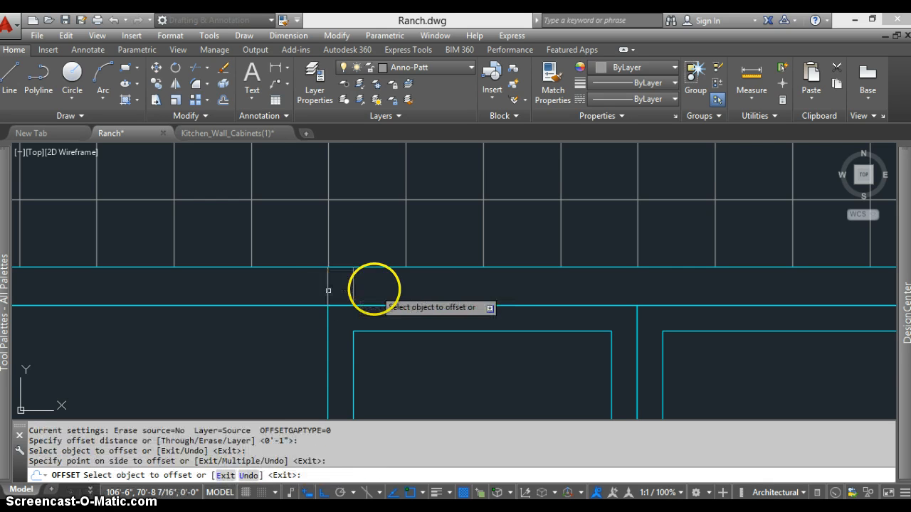
pyautogui.click(359, 289)
pyautogui.press('Return')
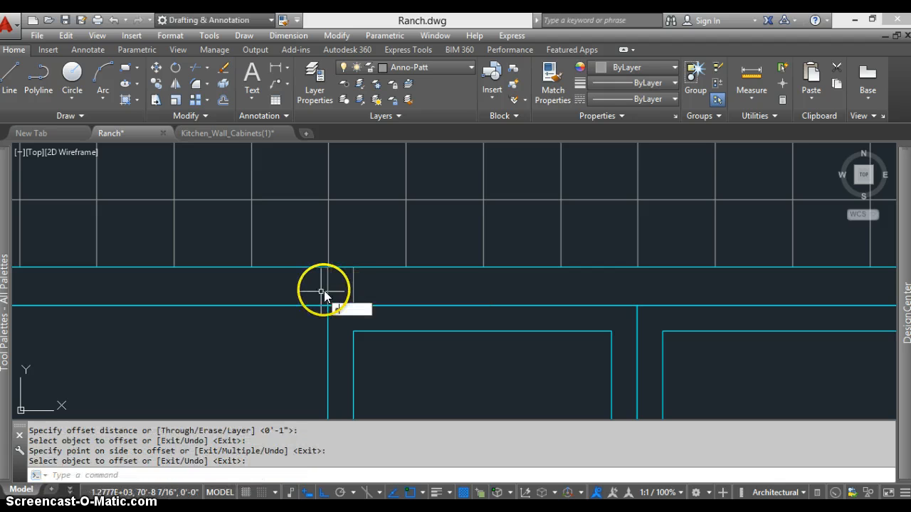
# Erase the original countertop line on the range wall, keeping the offset copy
pyautogui.write('e')
pyautogui.press('Return')
pyautogui.click(327, 292)
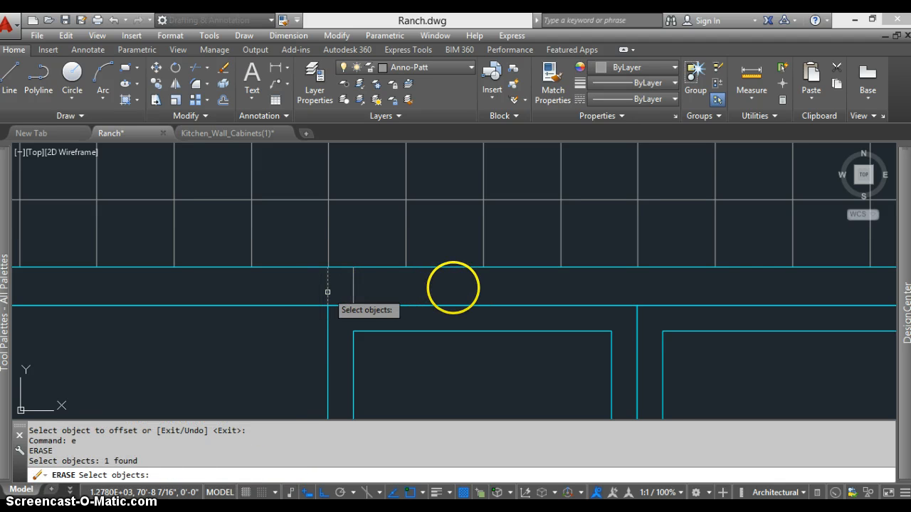
pyautogui.press('Return')
# Start a hatch with the ANSI31 pattern and fill the blank corner section of the sink wall's upper cabinets
pyautogui.scroll(-4, 509, 287)
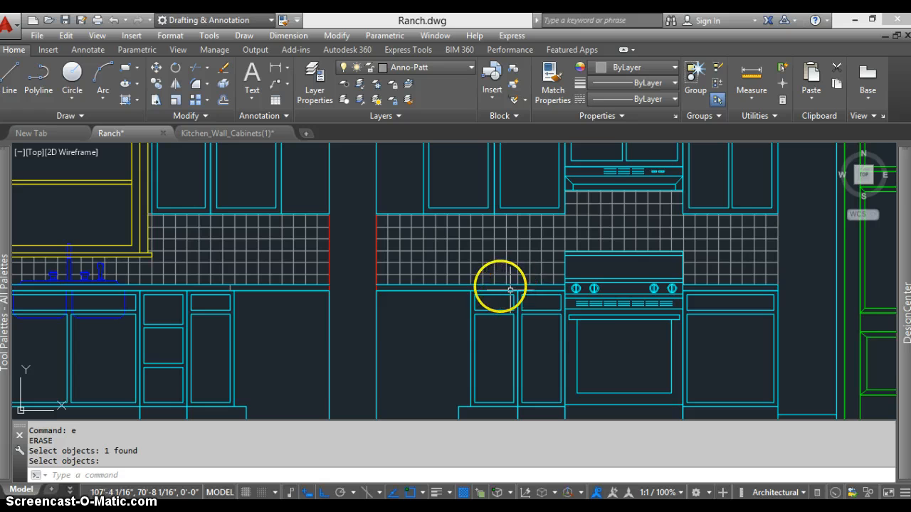
pyautogui.scroll(-2, 509, 290)
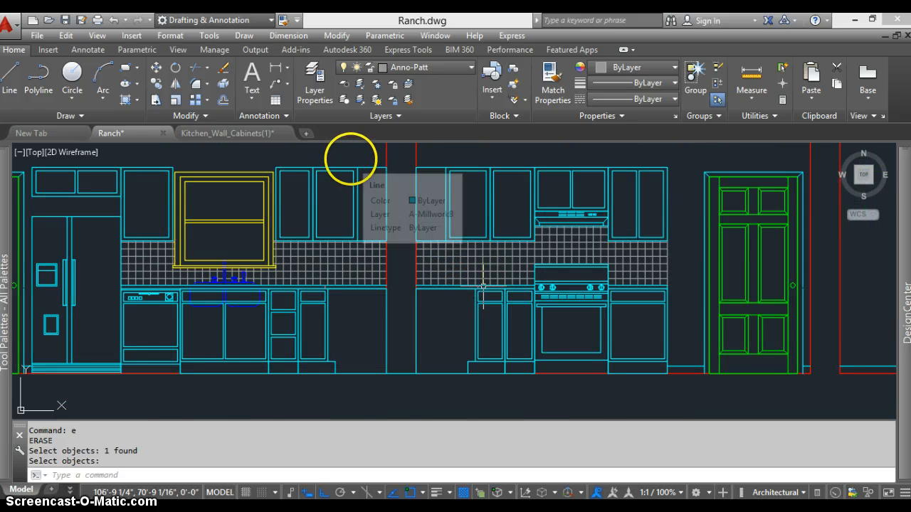
pyautogui.scroll(4, 353, 151)
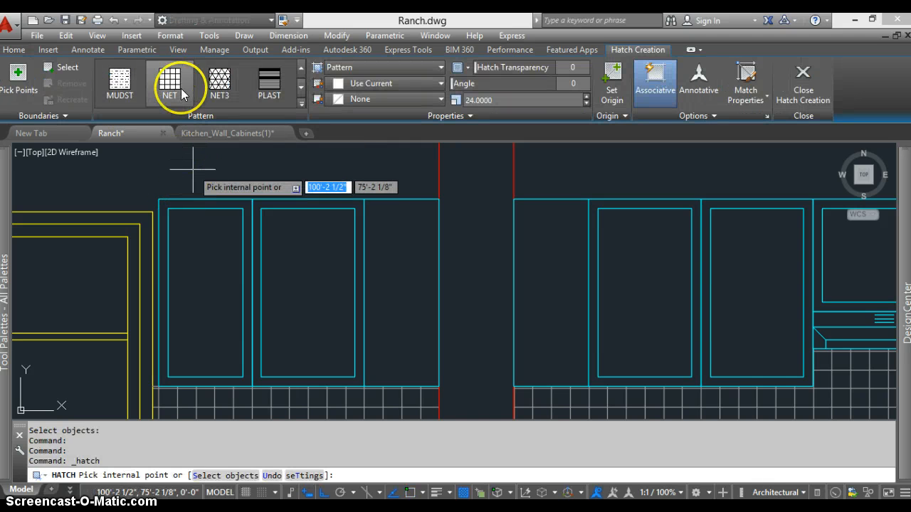
pyautogui.click(301, 105)
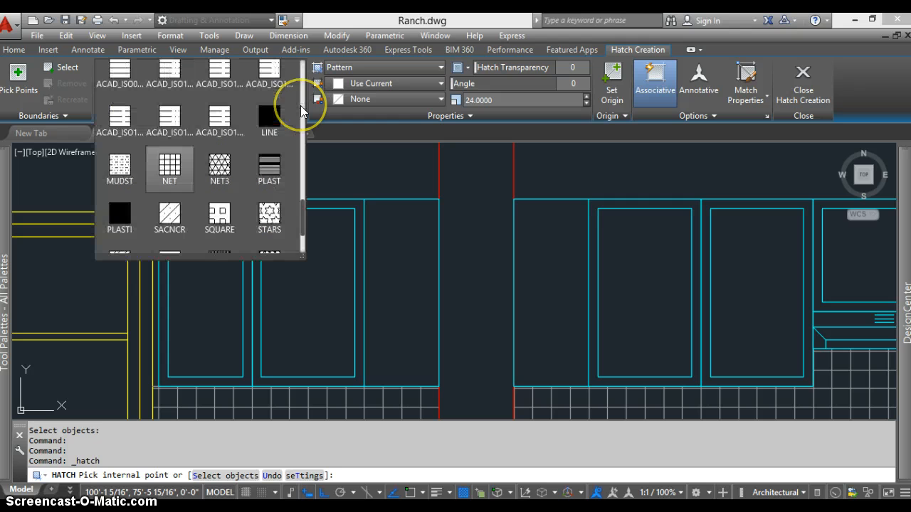
pyautogui.moveTo(303, 214); pyautogui.dragTo(305, 66)
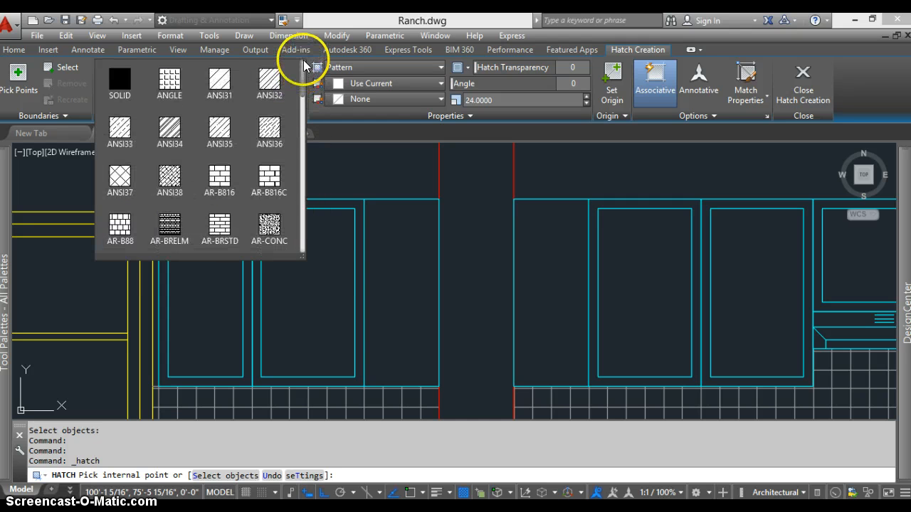
pyautogui.click(222, 84)
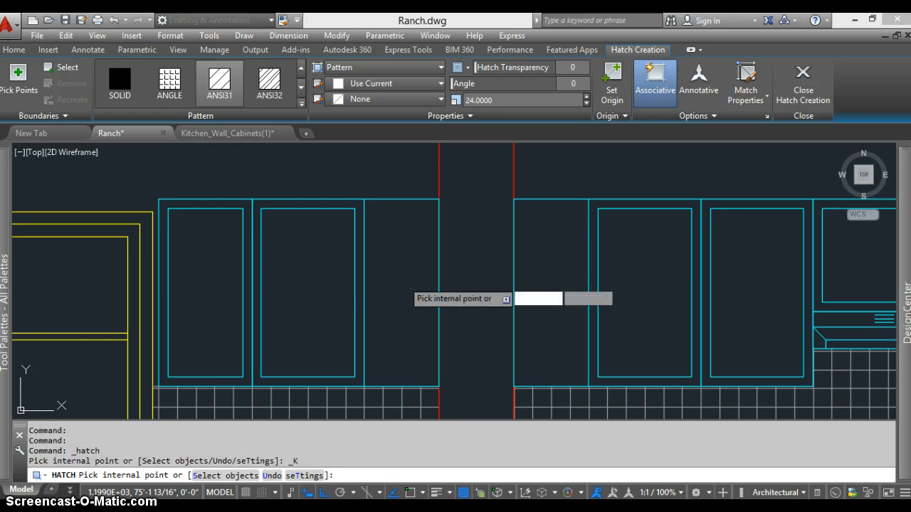
pyautogui.click(382, 260)
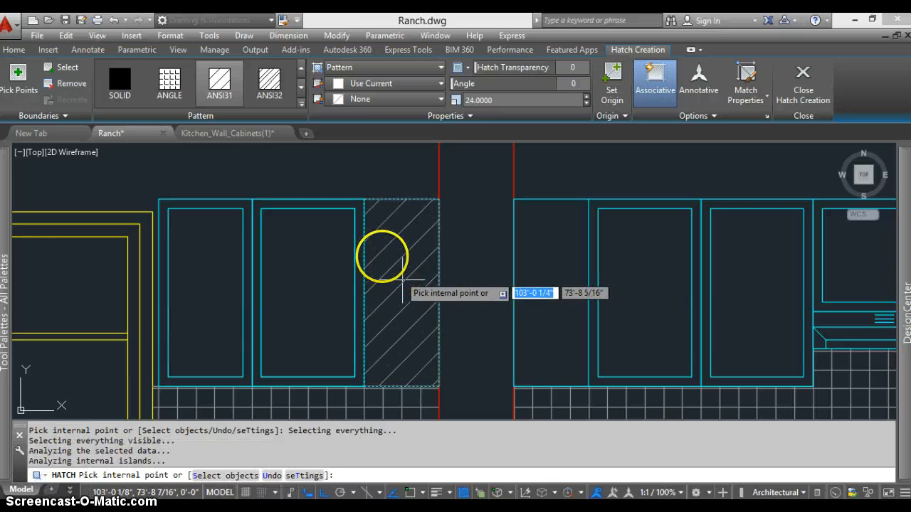
# Add the sink wall's blank base cabinet corner and the countertop strip above it to the hatch and finish it
pyautogui.scroll(-3, 376, 235)
pyautogui.scroll(-2, 364, 302)
pyautogui.scroll(2, 358, 334)
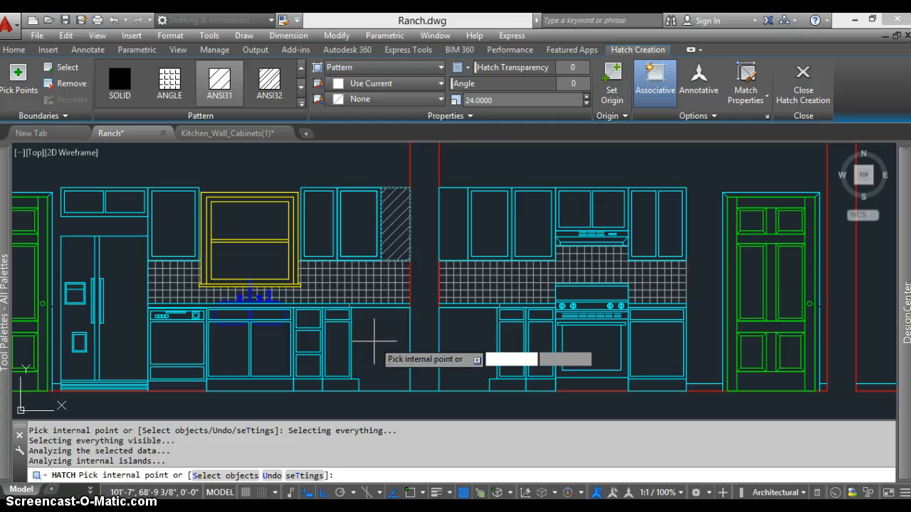
pyautogui.click(374, 343)
pyautogui.scroll(5, 388, 302)
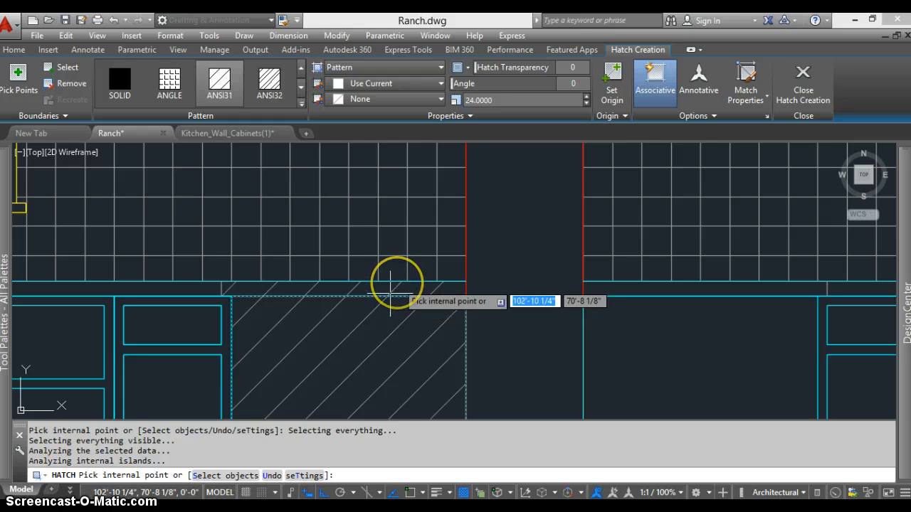
pyautogui.click(398, 284)
pyautogui.scroll(-4, 337, 302)
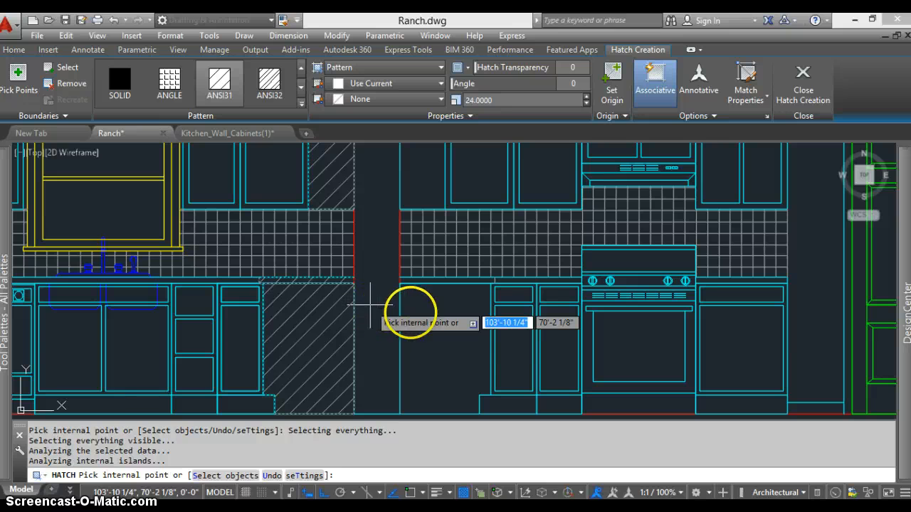
pyautogui.press('Return')
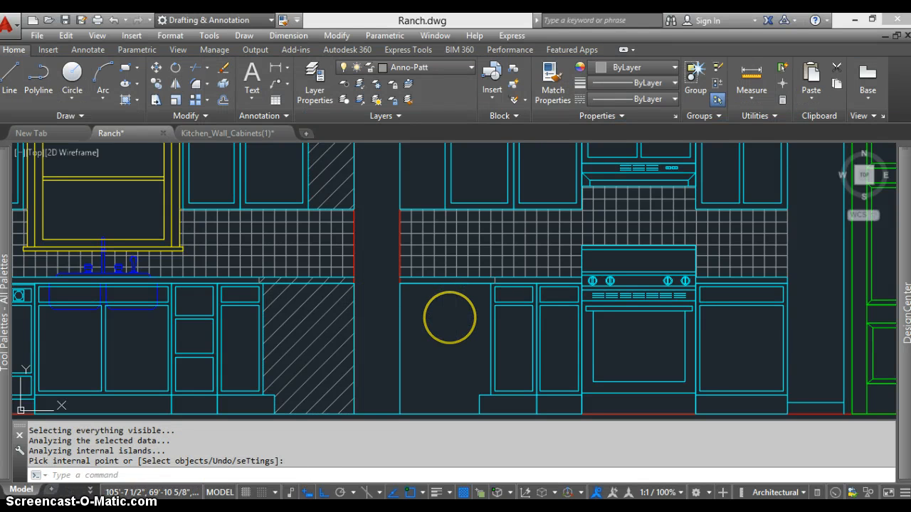
# Hatch the range wall's blank base cabinet corner, the countertop strip above it and the blank upper cabinet corner with ANSI31
pyautogui.click(451, 318)
pyautogui.scroll(4, 447, 271)
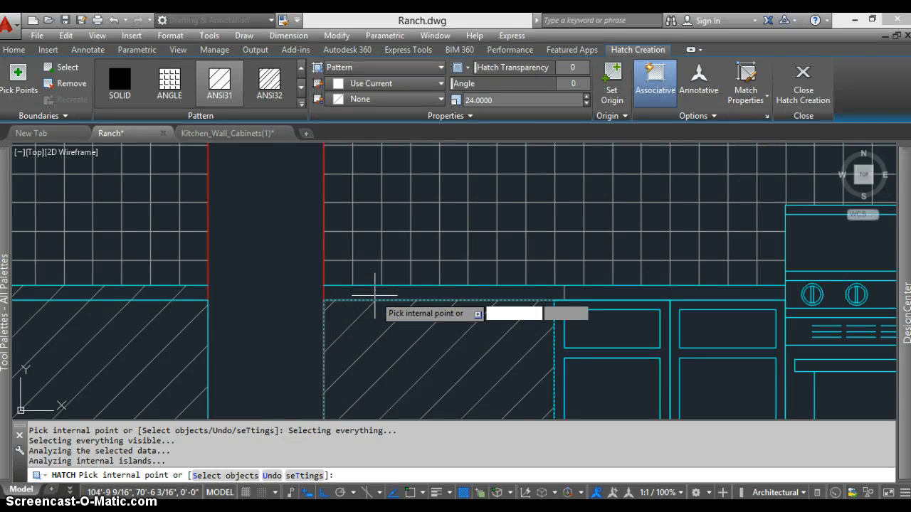
pyautogui.scroll(-5, 356, 349)
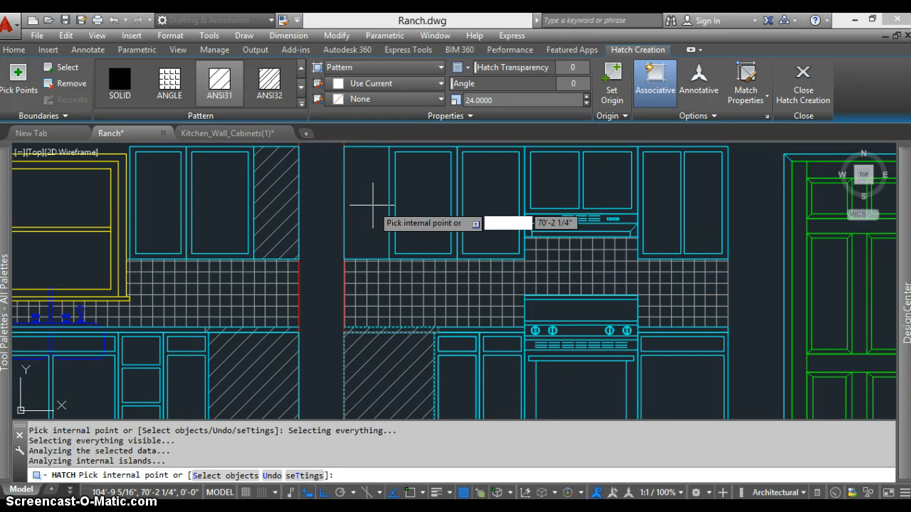
pyautogui.click(373, 205)
pyautogui.press('Return')
pyautogui.scroll(-5, 367, 222)
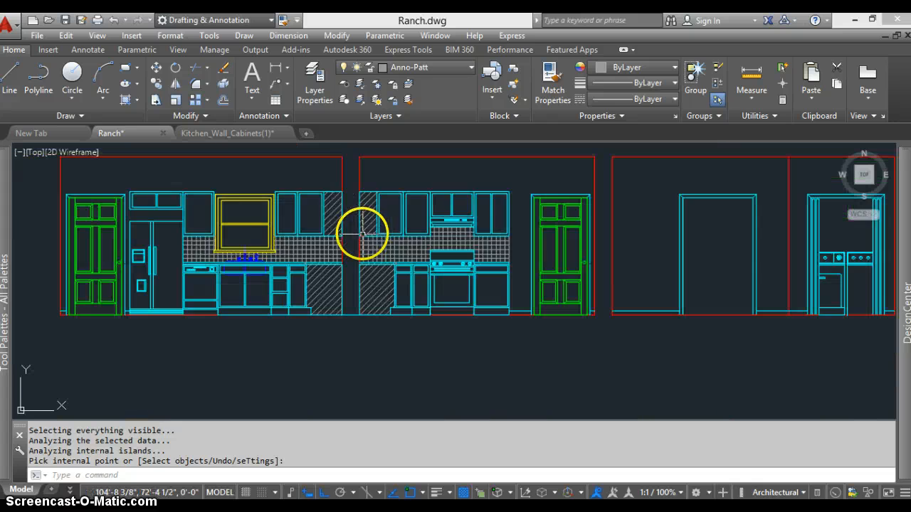
pyautogui.scroll(-4, 362, 233)
pyautogui.scroll(2, 336, 172)
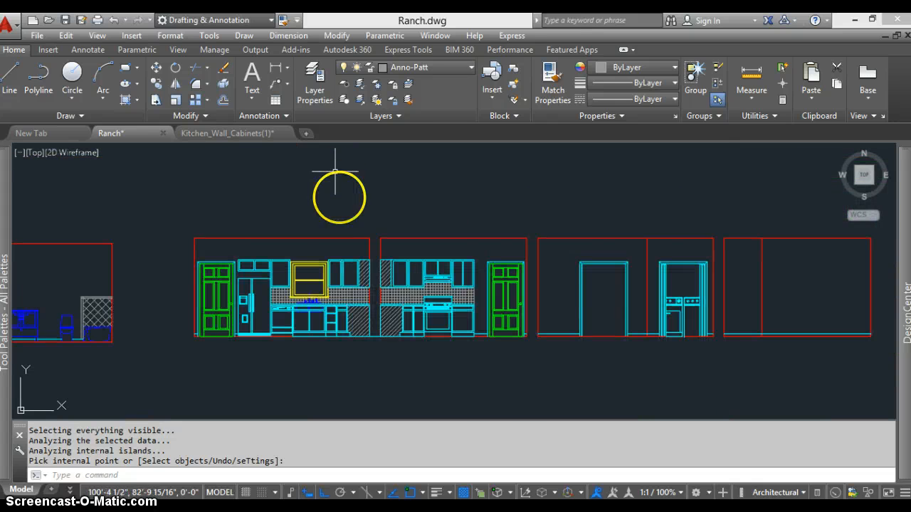
pyautogui.scroll(2, 441, 276)
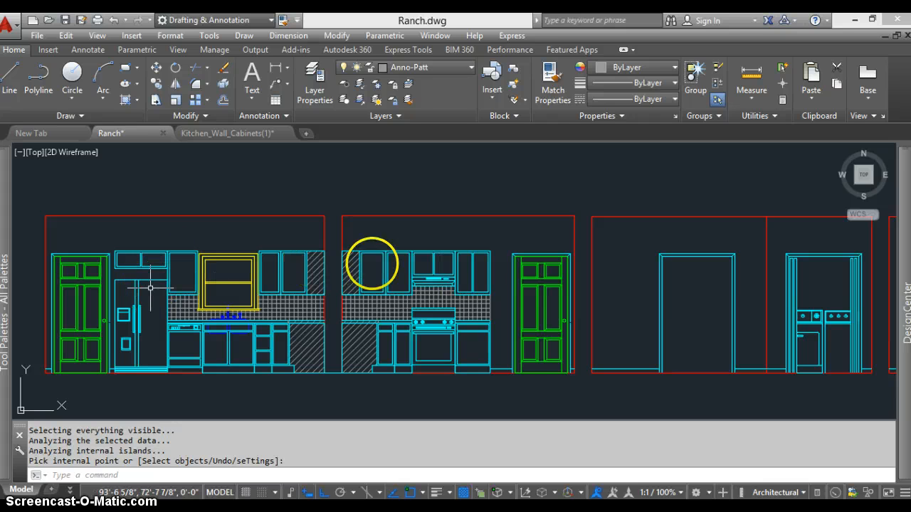
pyautogui.scroll(-2, 319, 288)
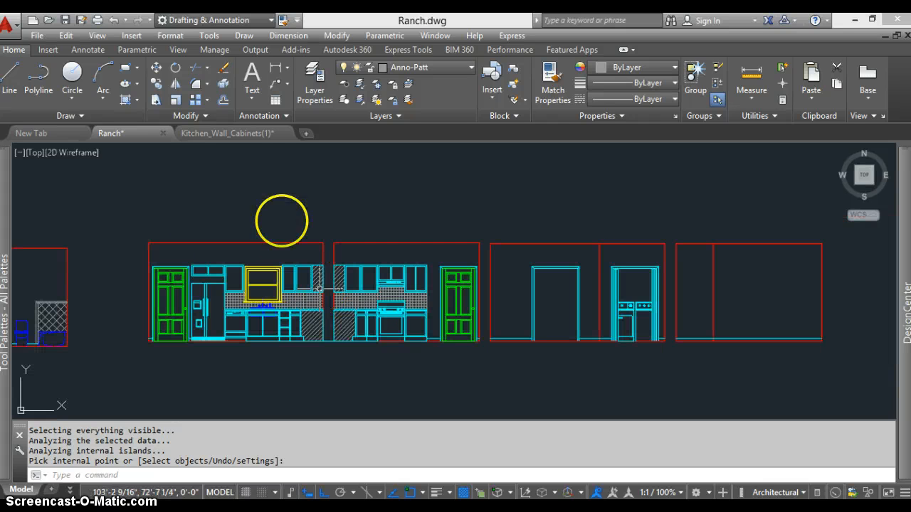
# Switch to the Kitchen_Wall_Cabinets(1) drawing and close it without saving changes
pyautogui.click(259, 137)
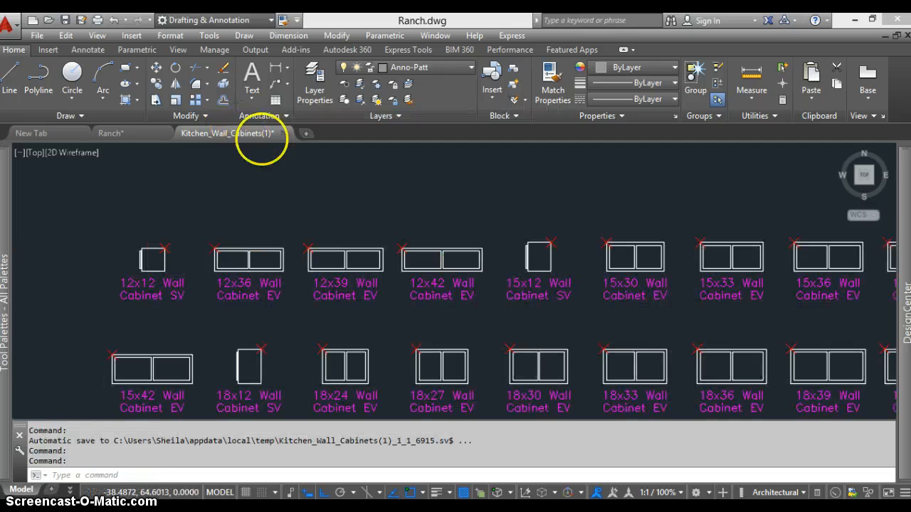
pyautogui.click(283, 133)
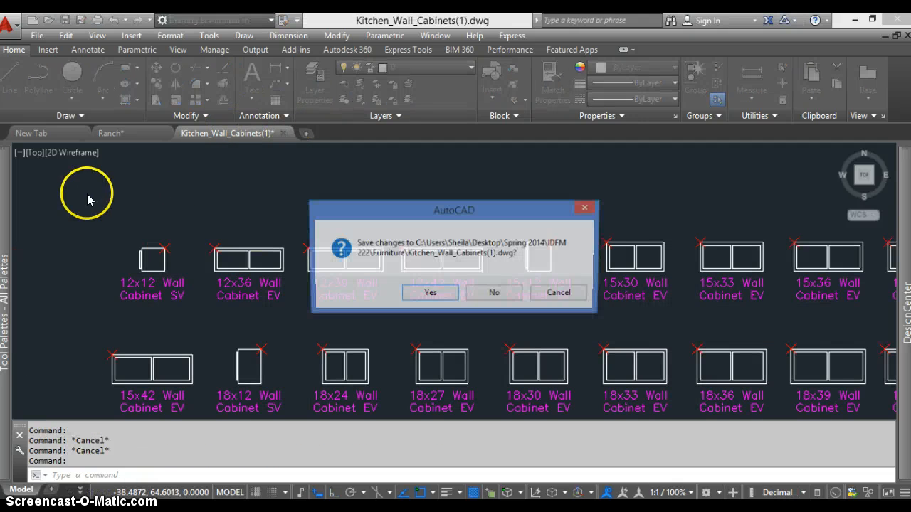
pyautogui.click(493, 292)
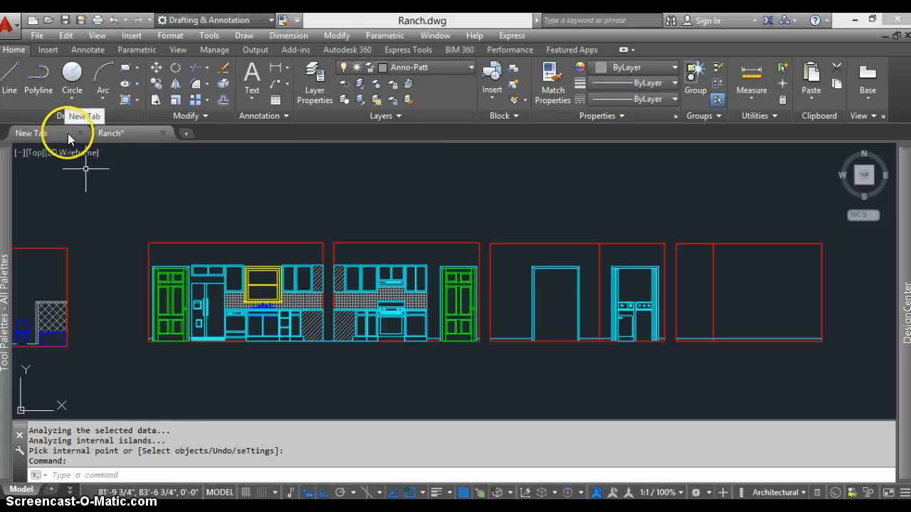
pyautogui.scroll(-4, 472, 275)
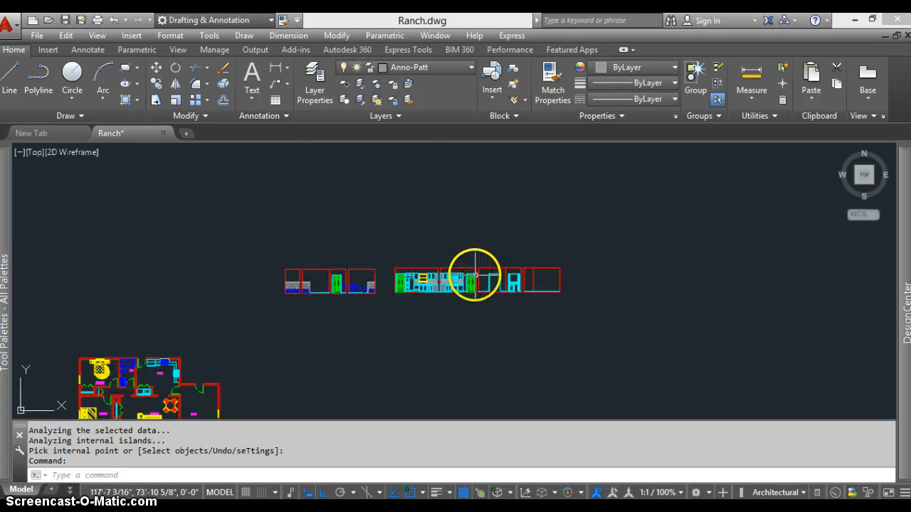
pyautogui.scroll(-1, 411, 306)
pyautogui.scroll(5, 417, 305)
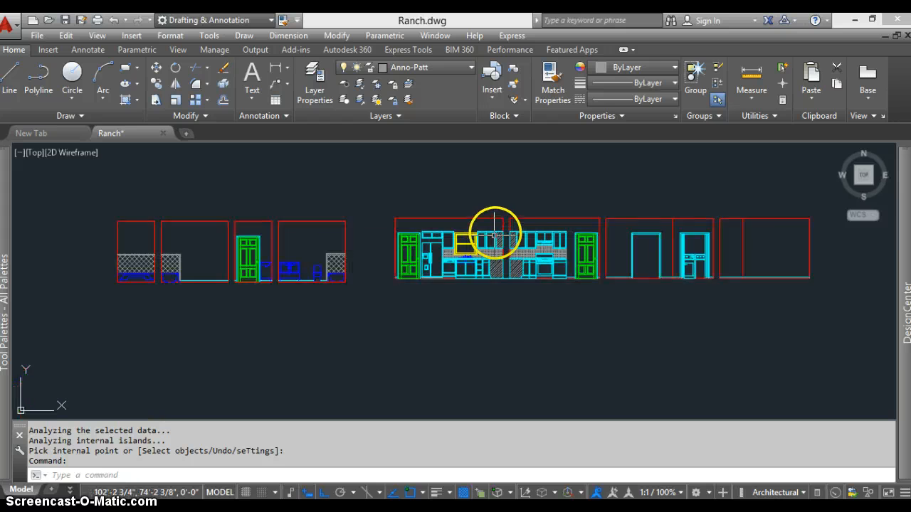
pyautogui.scroll(2, 494, 214)
pyautogui.scroll(-4, 480, 215)
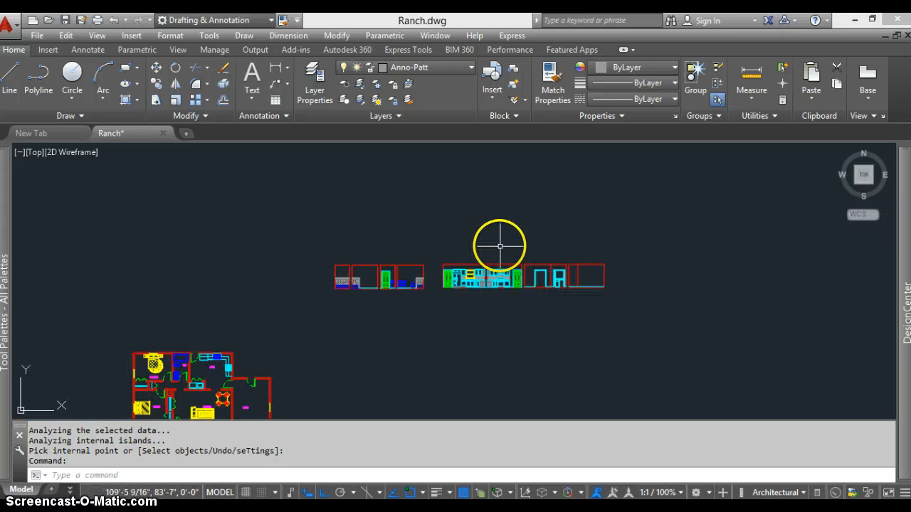
pyautogui.scroll(-4, 468, 264)
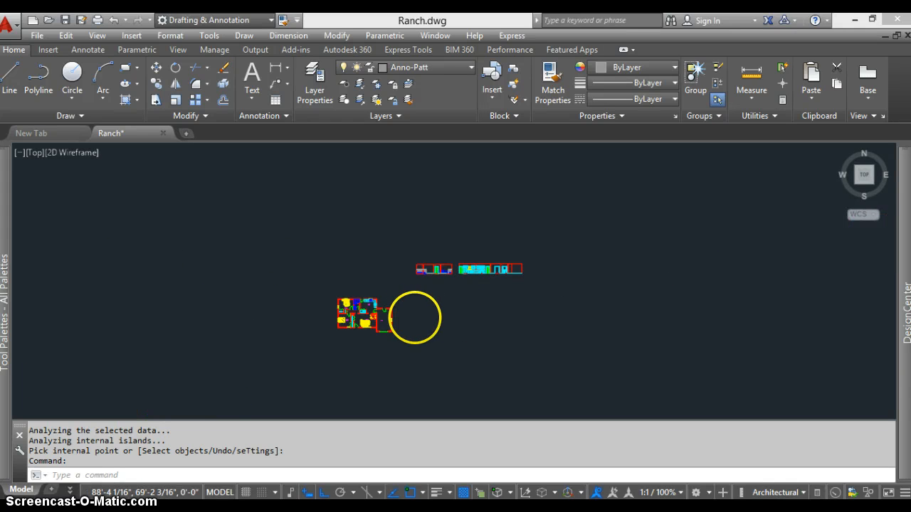
pyautogui.scroll(2, 414, 317)
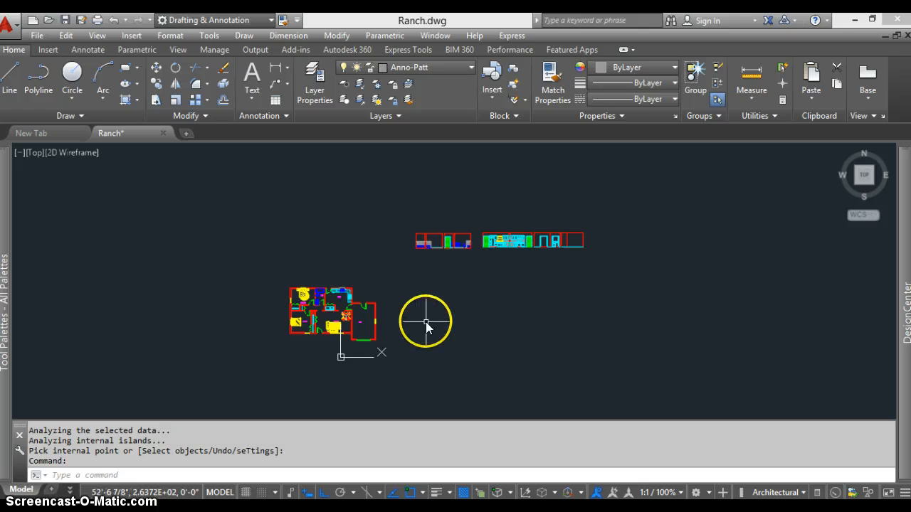
# Zoom the Ranch model space with the All option to fit the floor plan and elevations
pyautogui.write('z')
pyautogui.press('Return')
pyautogui.scroll(3, 425, 312)
pyautogui.write('a')
pyautogui.press('Return')
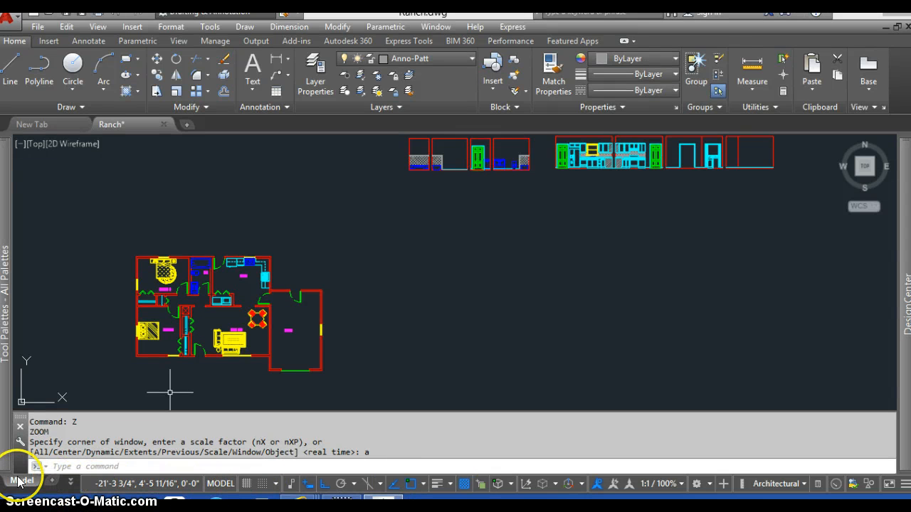
# Switch from model space to Layout1
pyautogui.click(69, 484)
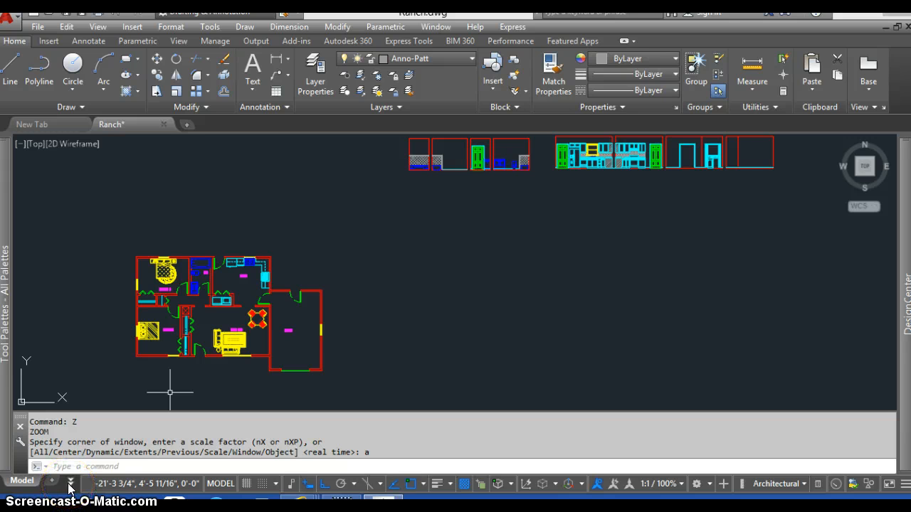
pyautogui.click(70, 485)
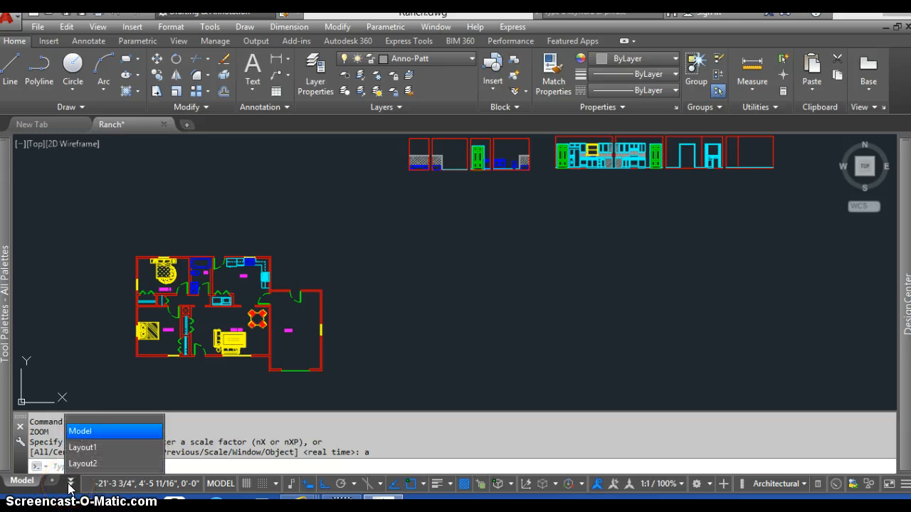
pyautogui.click(82, 448)
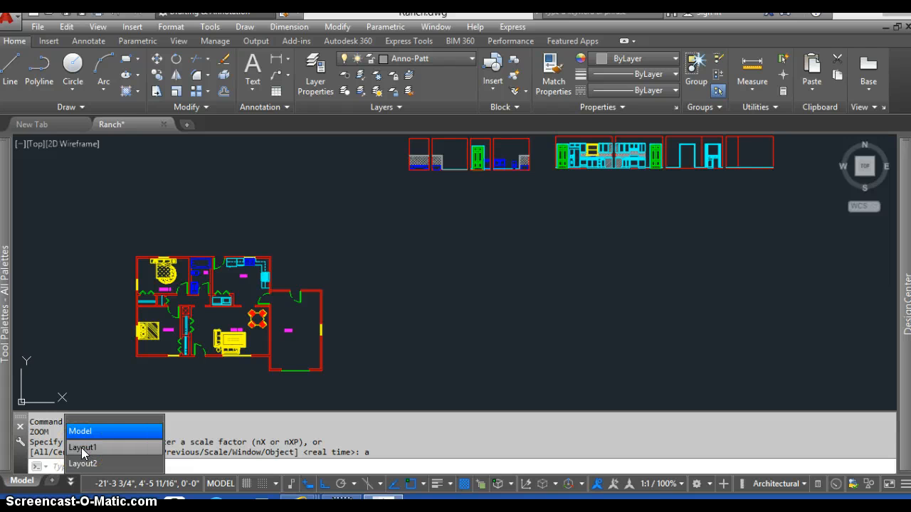
pyautogui.click(81, 448)
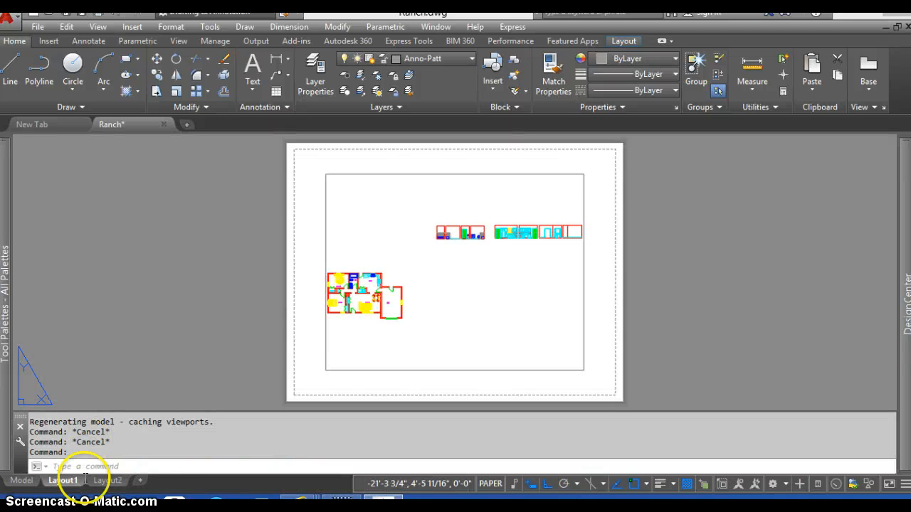
# Delete Layout2 from the drawing and confirm its removal
pyautogui.moveTo(107, 486)
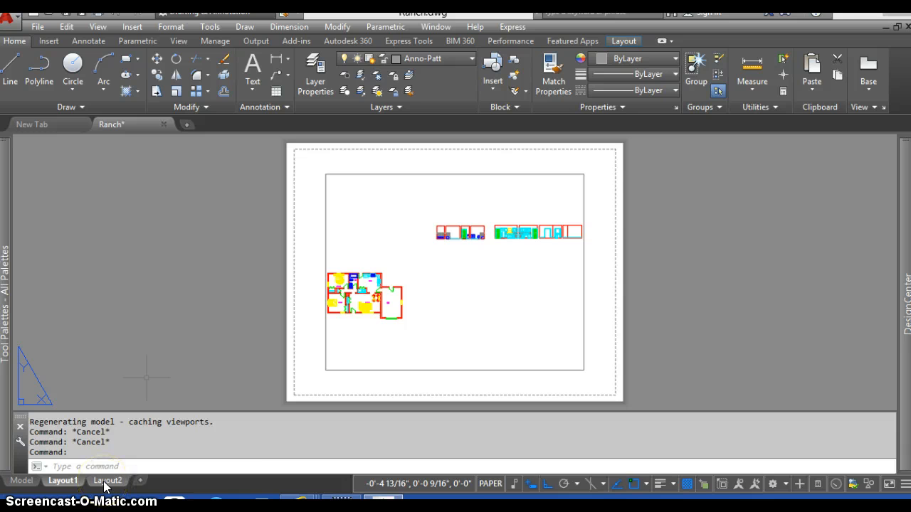
pyautogui.rightClick(106, 486)
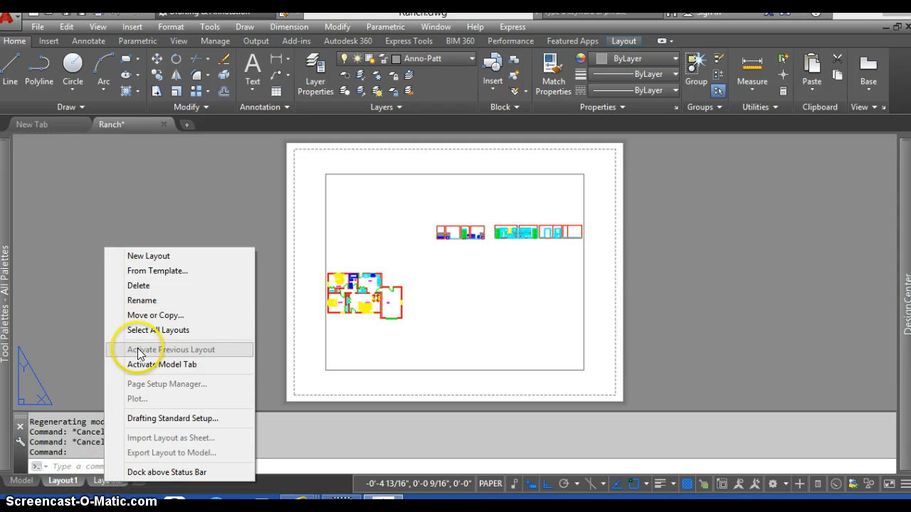
pyautogui.click(146, 292)
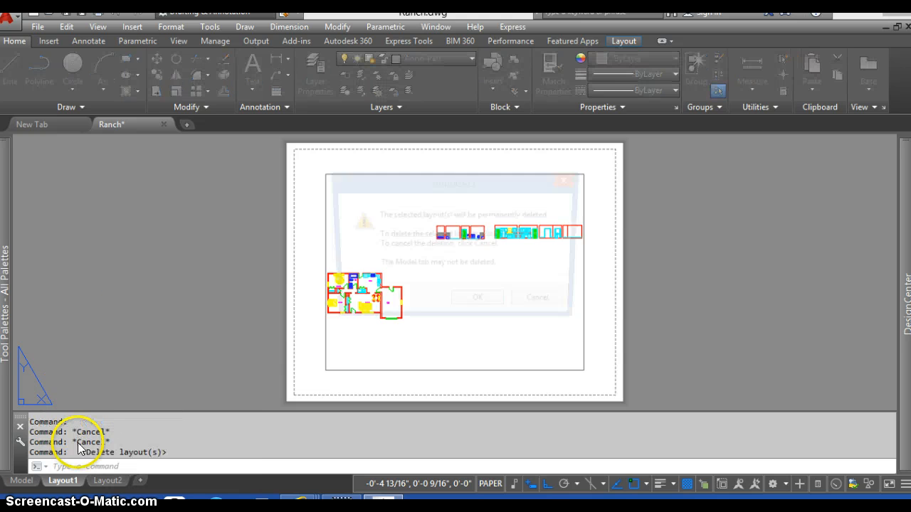
pyautogui.click(471, 306)
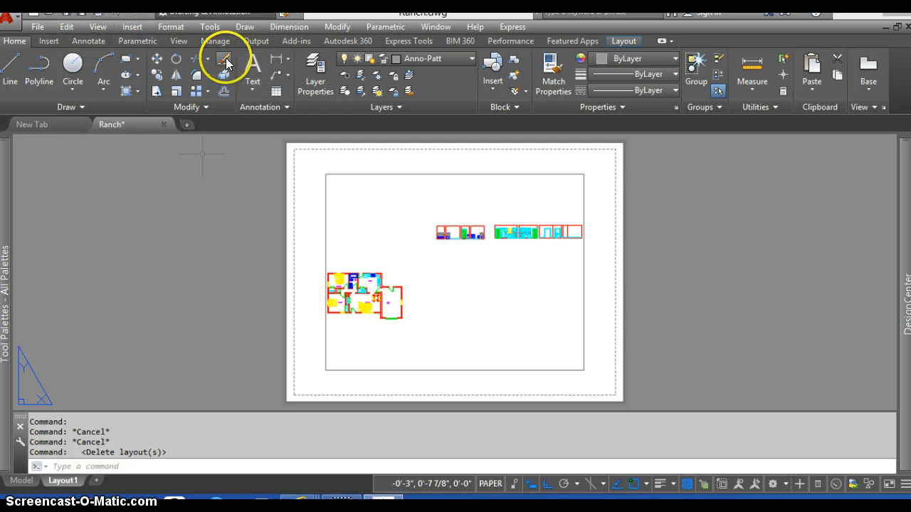
# Erase the default viewport from Layout1, leaving an empty sheet
pyautogui.press('Delete')
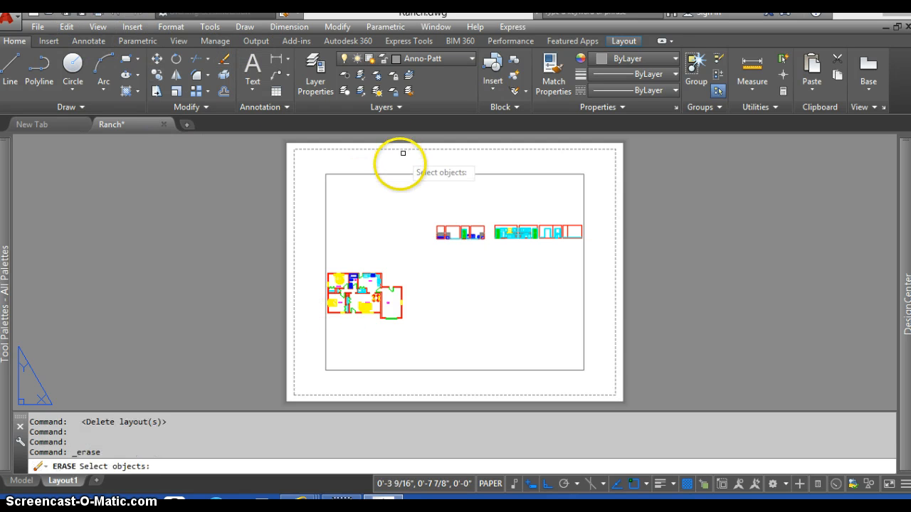
pyautogui.click(400, 173)
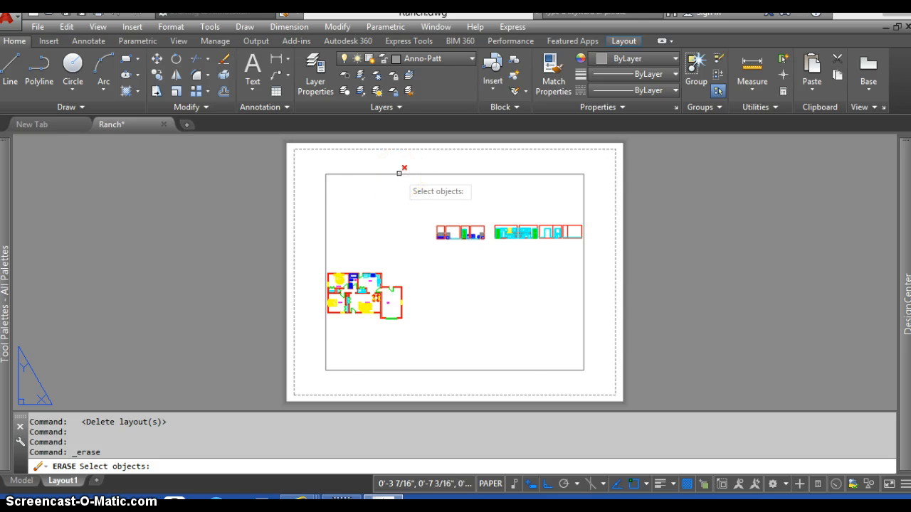
pyautogui.press('Return')
pyautogui.click(418, 213)
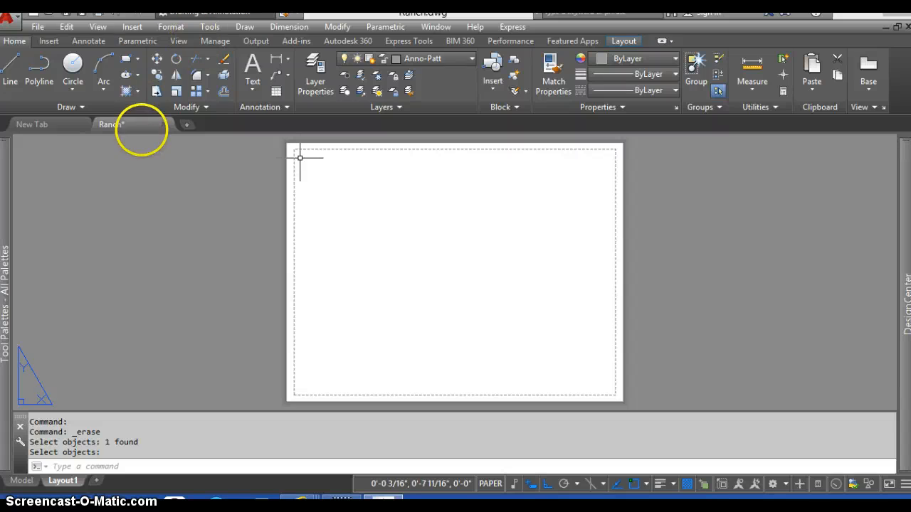
# Start inserting WKU-A-SHEET(1).dwg from the IDFM 222 folder as an unexploded block at scale 1 with an on-screen insertion point
pyautogui.click(133, 30)
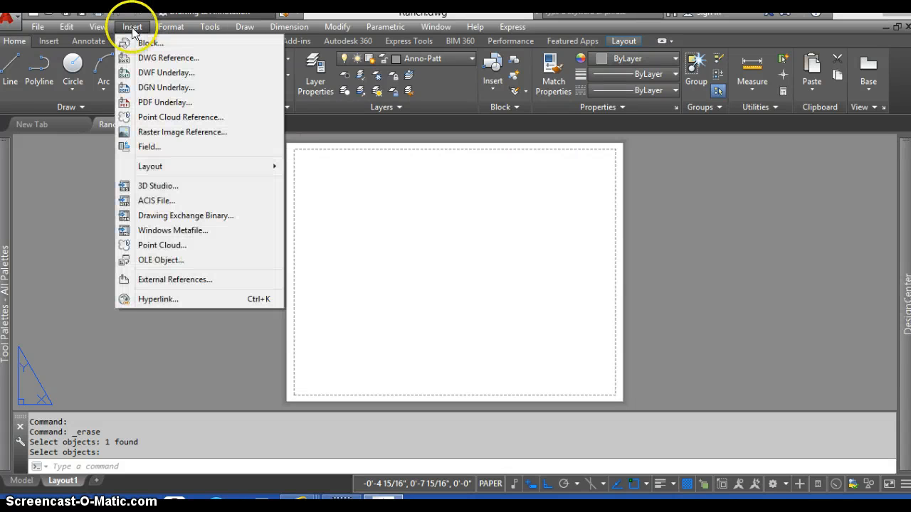
pyautogui.click(146, 44)
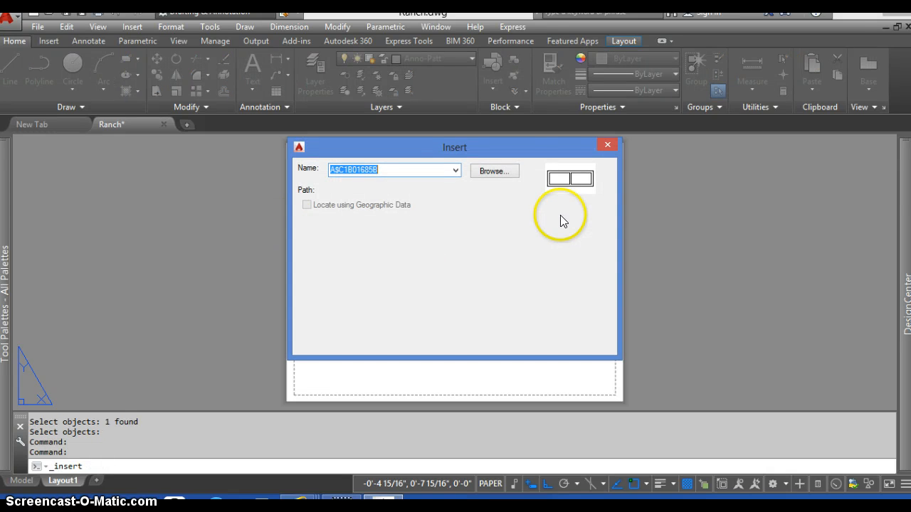
pyautogui.click(492, 173)
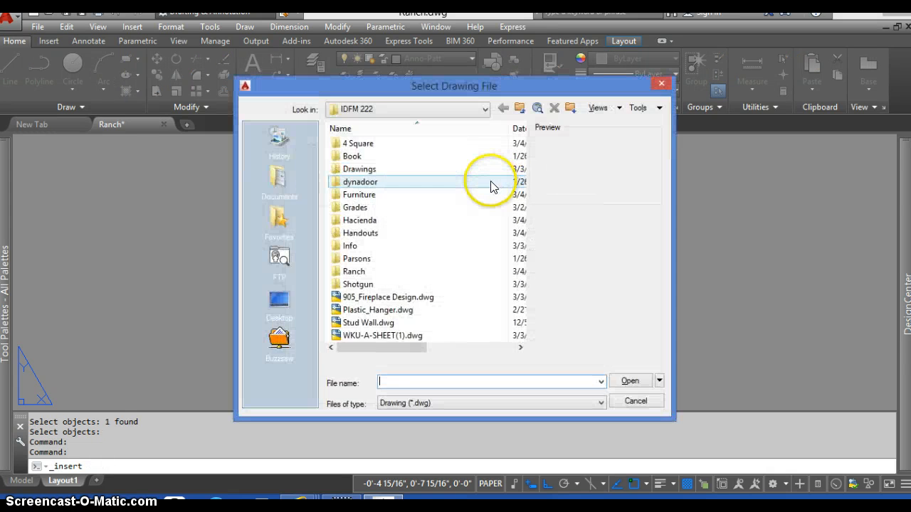
pyautogui.click(382, 336)
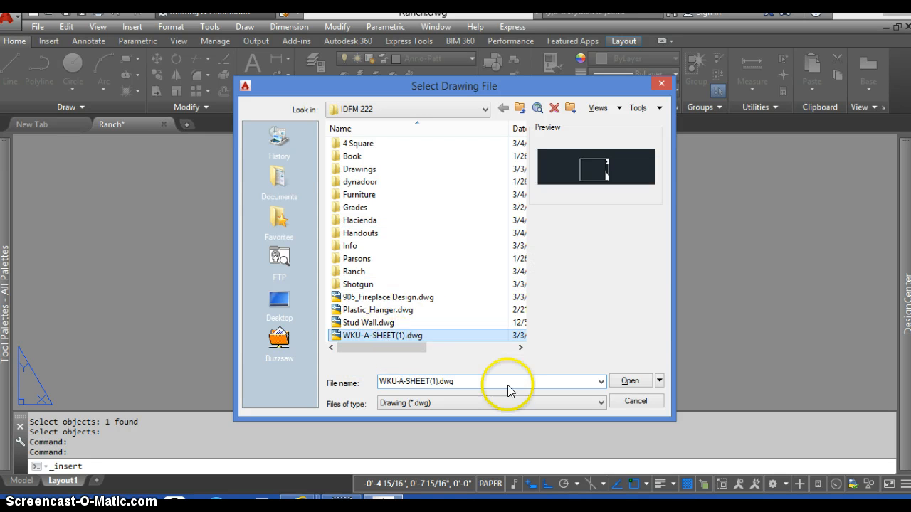
pyautogui.click(631, 381)
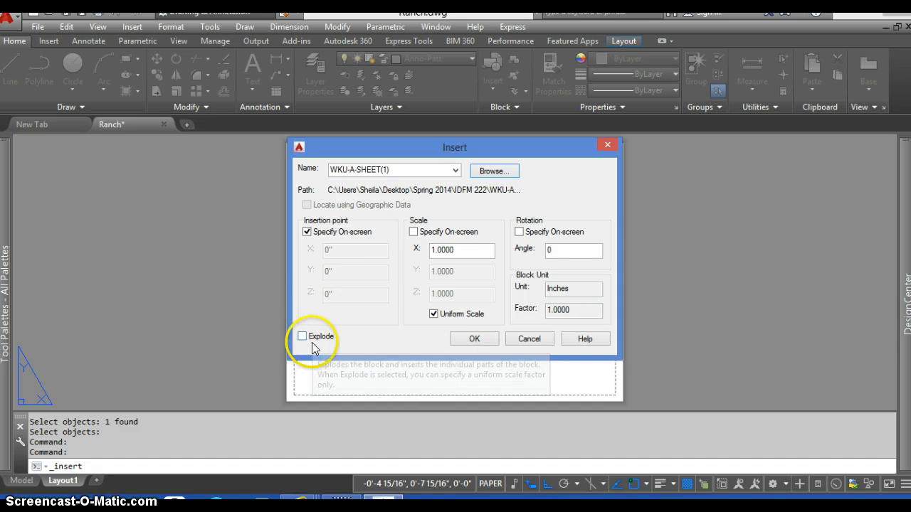
pyautogui.click(476, 339)
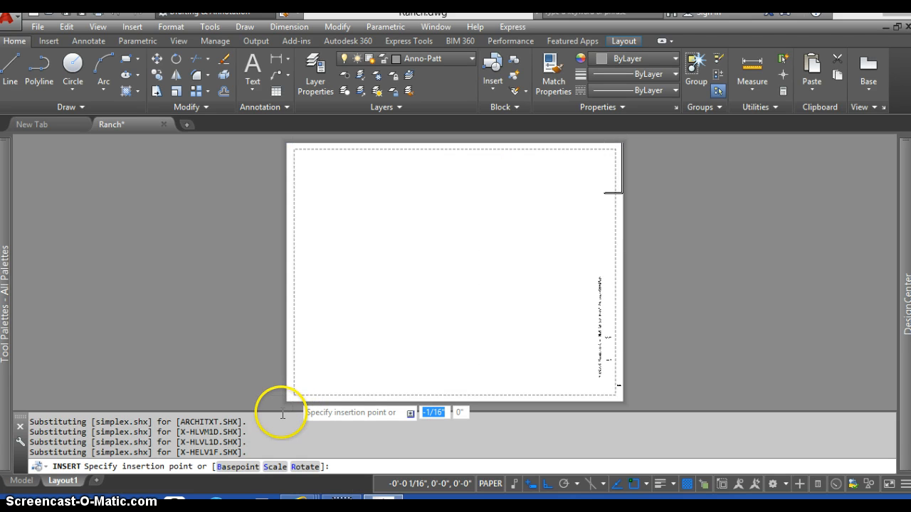
# Place the title block sheet with its insertion point at the paper's lower-left corner
pyautogui.scroll(3, 283, 404)
pyautogui.scroll(2, 283, 404)
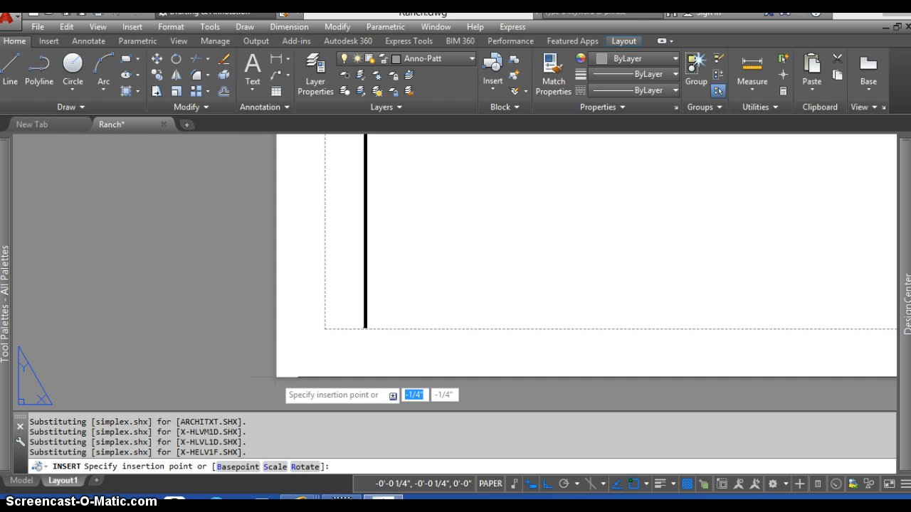
pyautogui.click(274, 377)
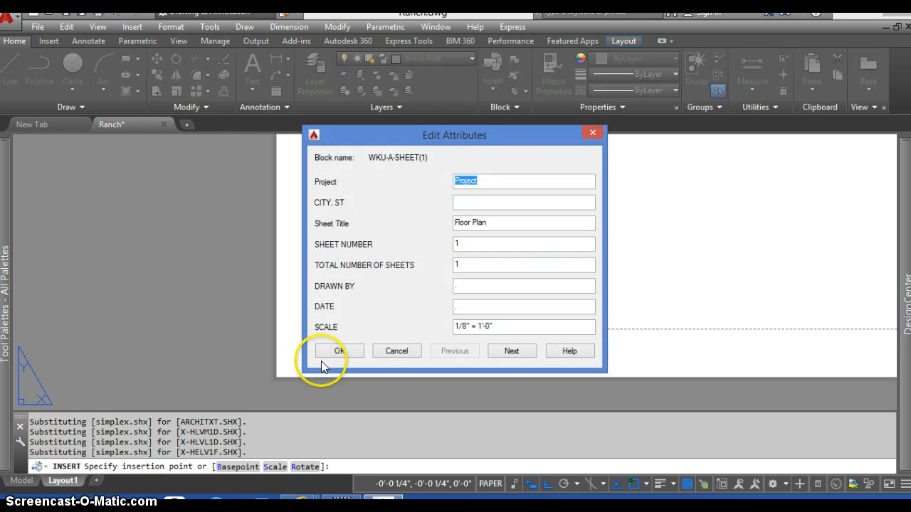
# Fill in the title block attributes: project Ranch House, city Bowling Green, KY, 4 total sheets, drafter's initials, date 3-4-2014 and the IDFM project number
pyautogui.moveTo(428, 139); pyautogui.dragTo(396, 157)
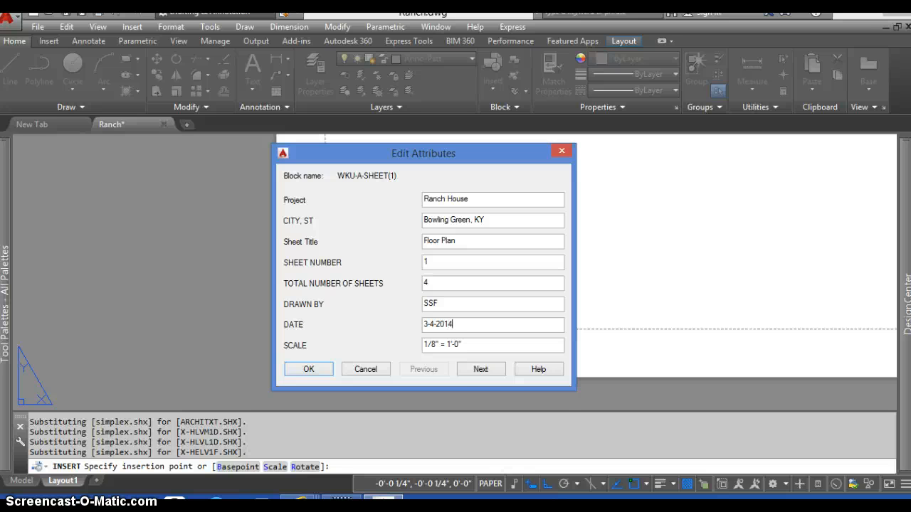
pyautogui.click(491, 371)
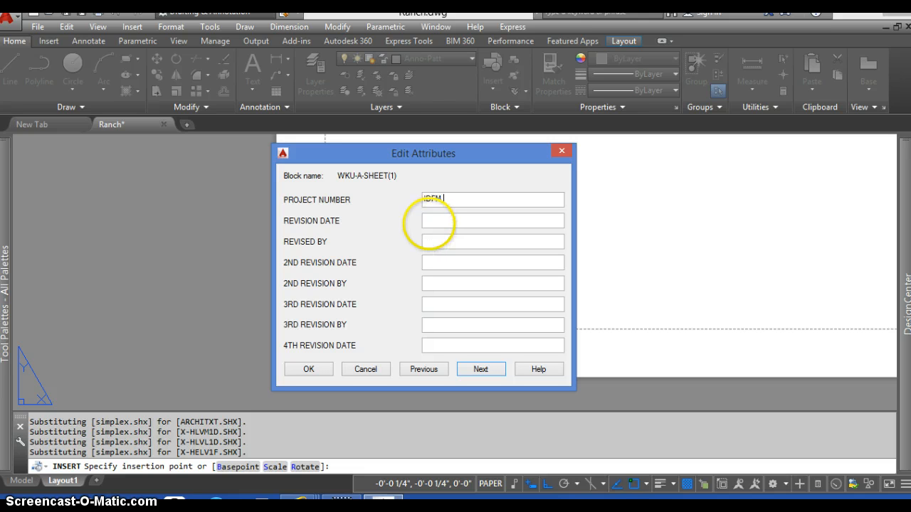
pyautogui.click(308, 371)
# Move the inserted title block from Anno-Patt to layer 0 and clear the selection
pyautogui.scroll(-5, 258, 363)
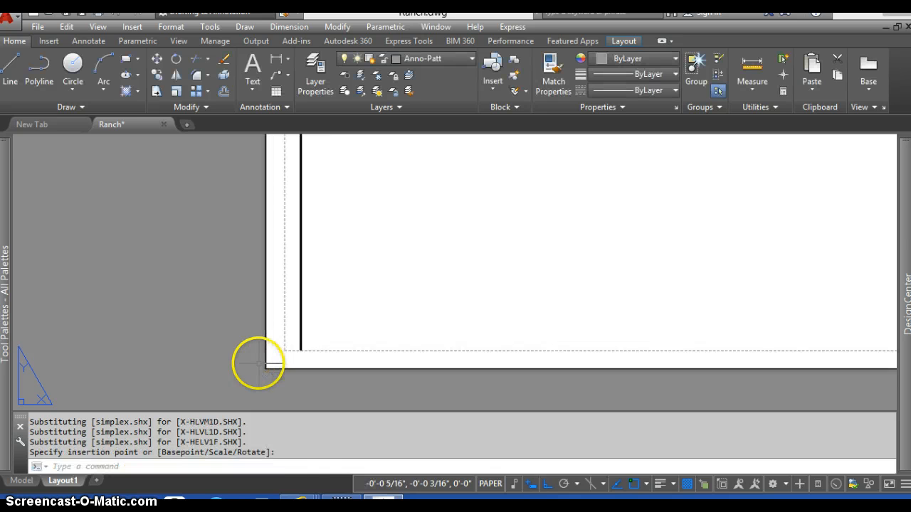
pyautogui.scroll(2, 312, 262)
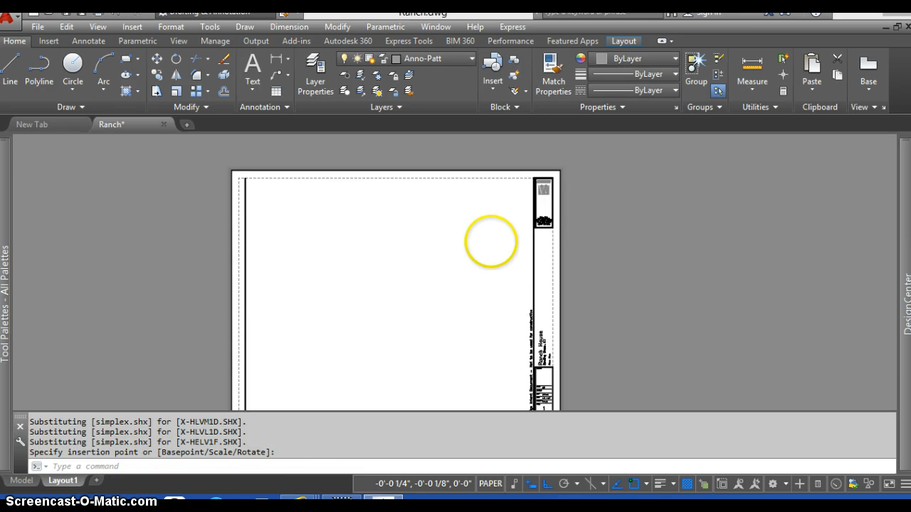
pyautogui.scroll(3, 501, 218)
pyautogui.scroll(-1, 242, 231)
pyautogui.scroll(-1, 462, 230)
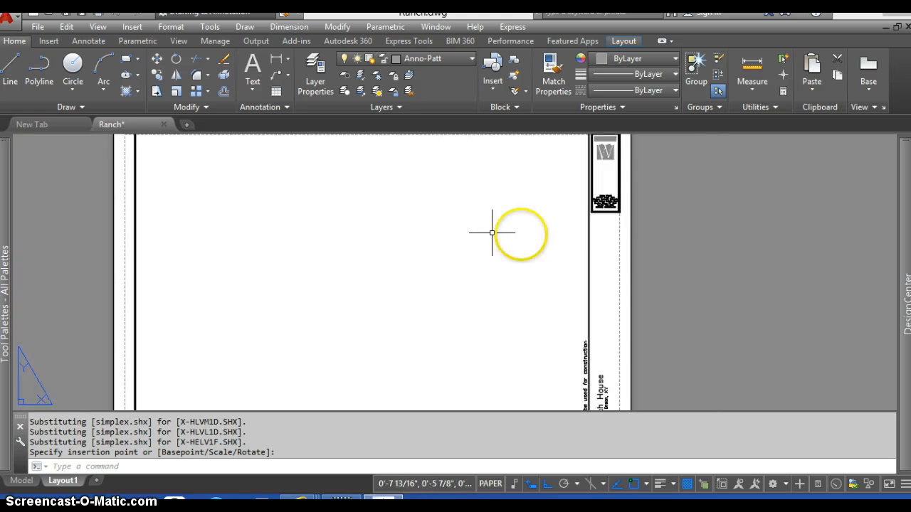
pyautogui.click(599, 227)
pyautogui.click(595, 232)
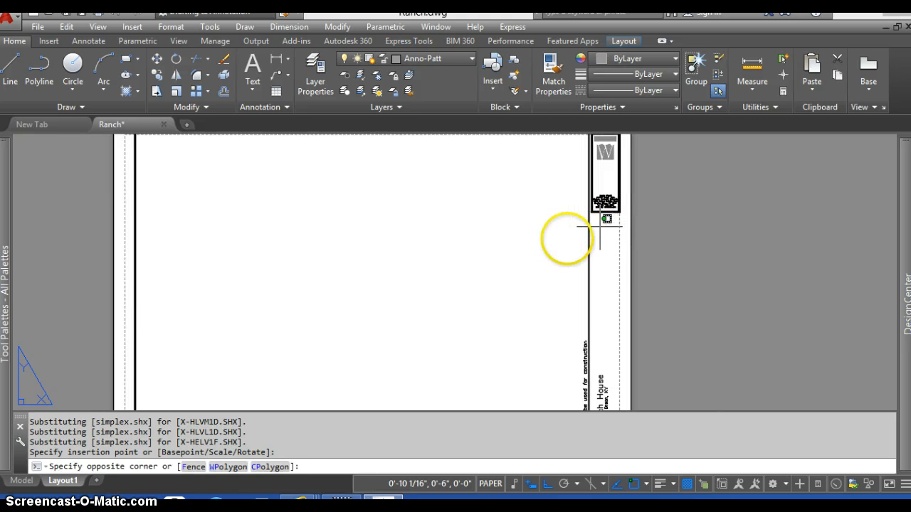
pyautogui.click(565, 240)
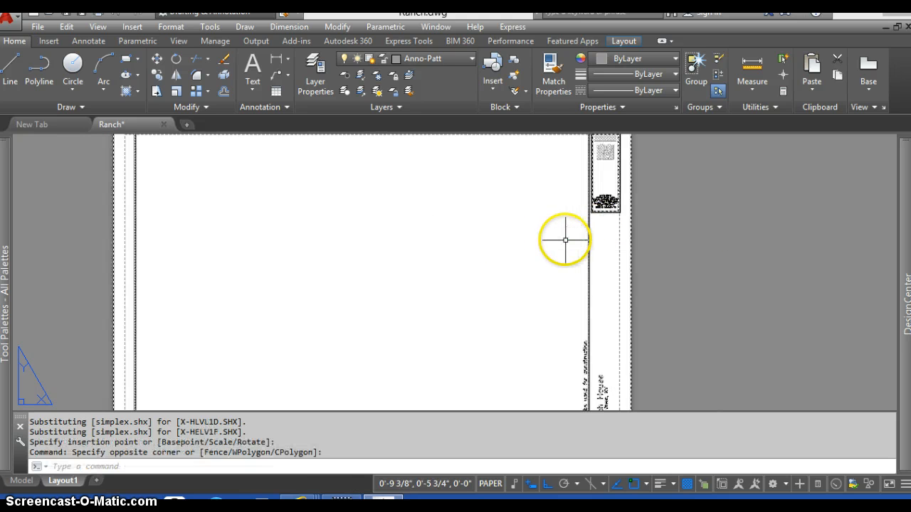
pyautogui.click(468, 59)
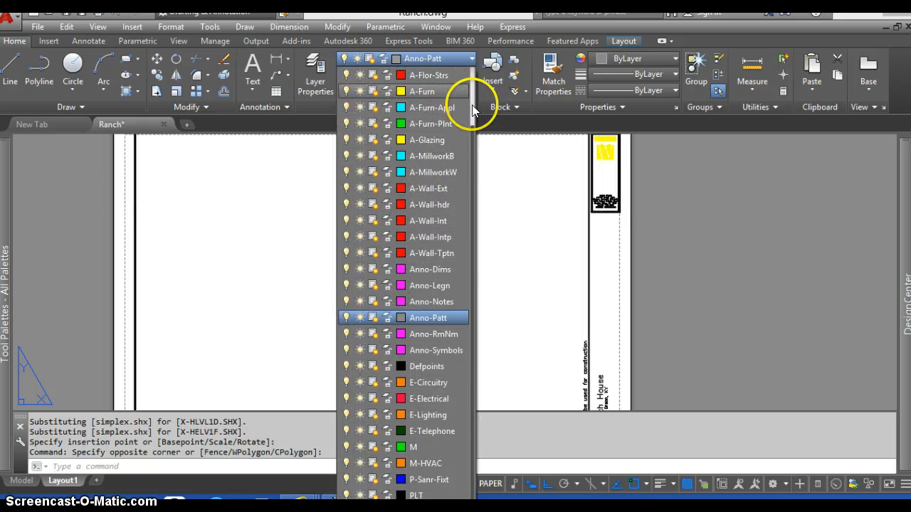
pyautogui.scroll(2, 473, 91)
pyautogui.click(438, 76)
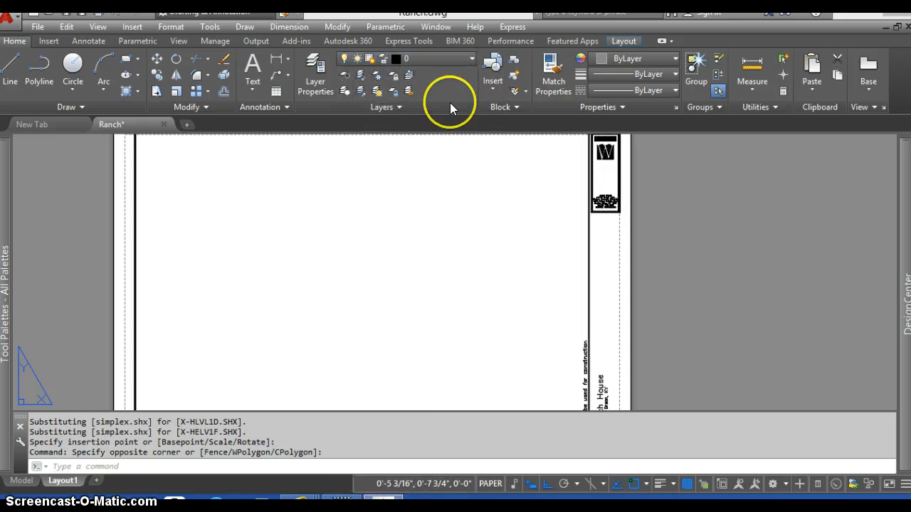
pyautogui.scroll(-2, 484, 244)
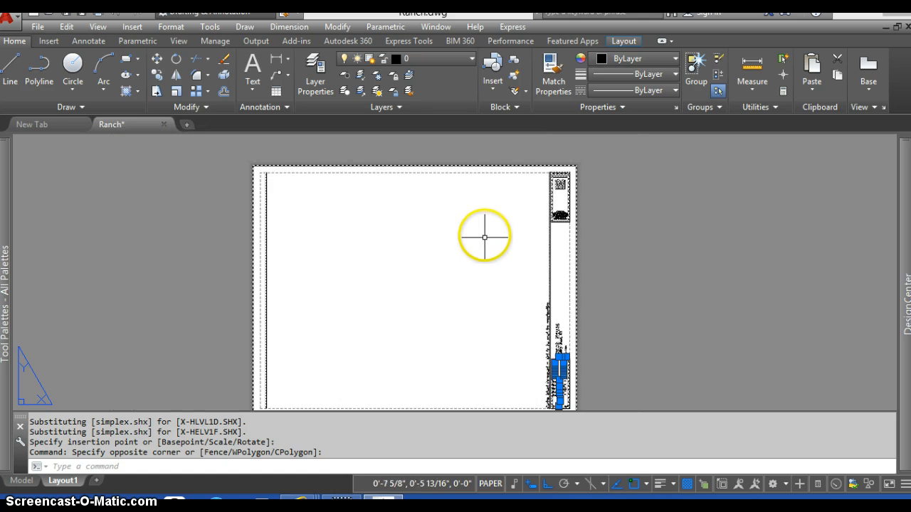
pyautogui.press('Escape')
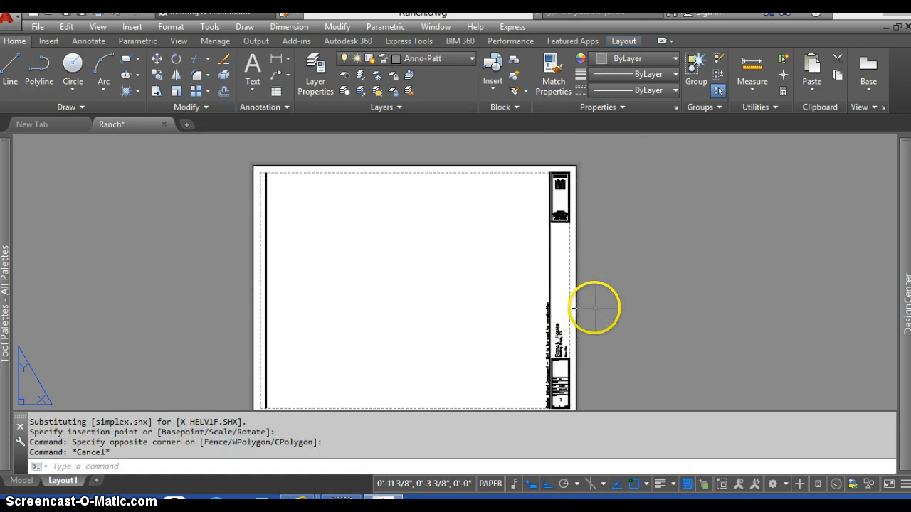
# Inspect the project, city and sheet title text in the title block, and fit the whole sheet in view
pyautogui.scroll(2, 593, 265)
pyautogui.scroll(-3, 373, 232)
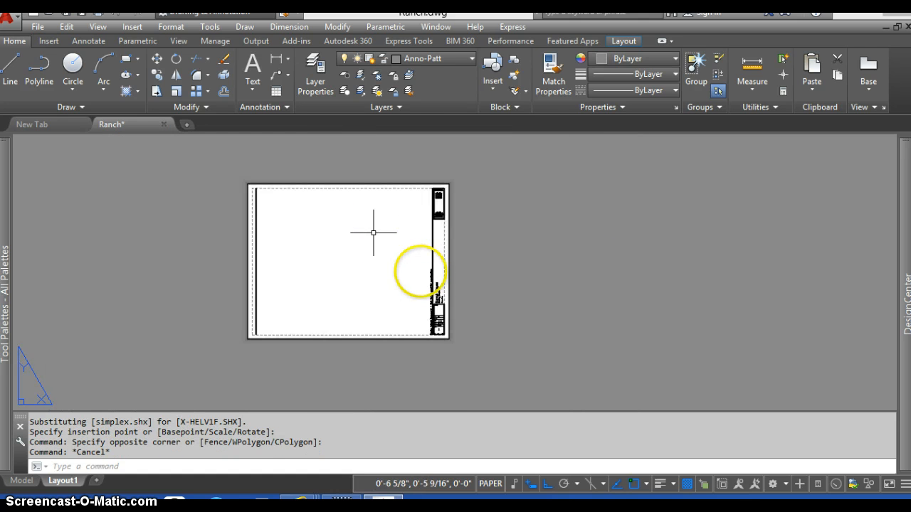
pyautogui.scroll(3, 476, 331)
pyautogui.scroll(5, 474, 324)
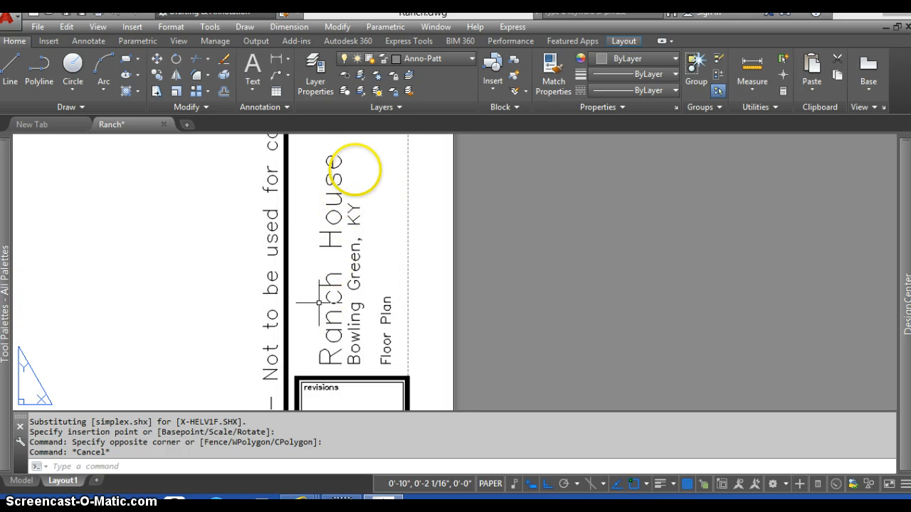
pyautogui.scroll(-6, 405, 239)
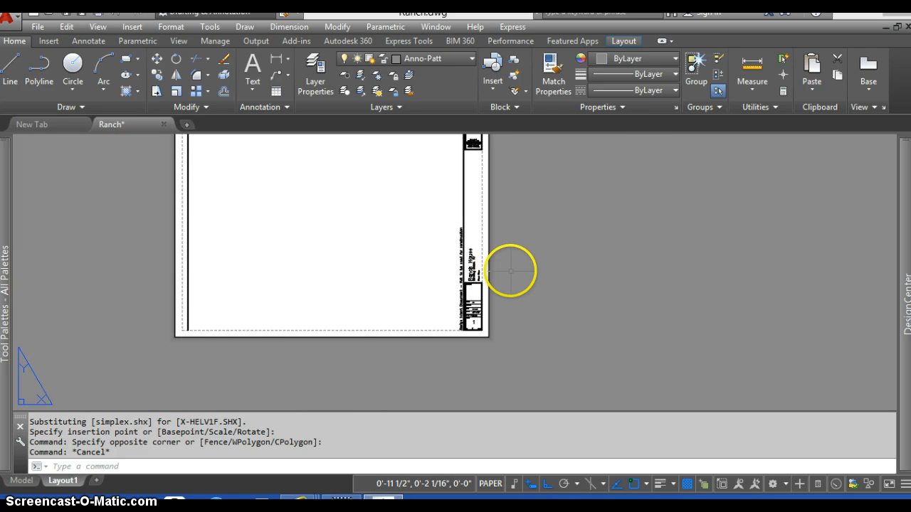
pyautogui.write('z')
pyautogui.press('Return')
pyautogui.write('a')
pyautogui.press('Return')
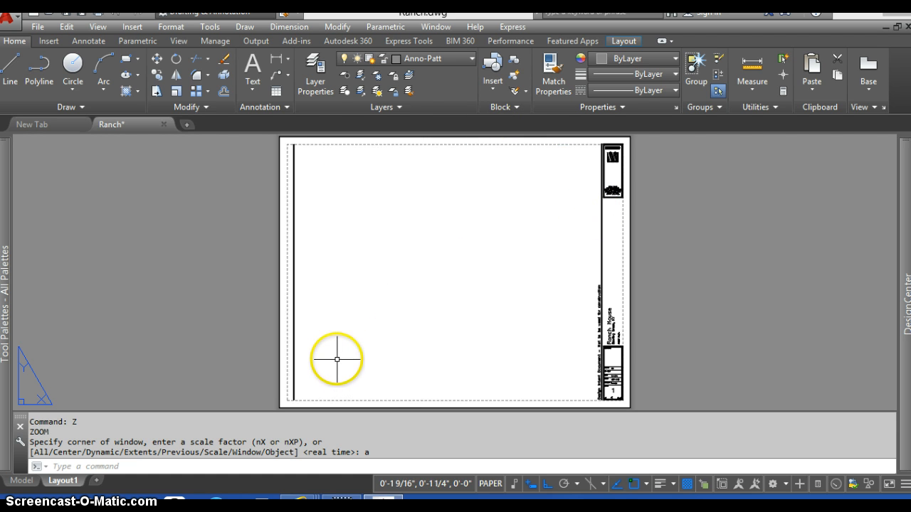
# Create a rectangular viewport with MVIEW filling most of the drawing area inside the sheet border, beside the title block strip
pyautogui.write('v')
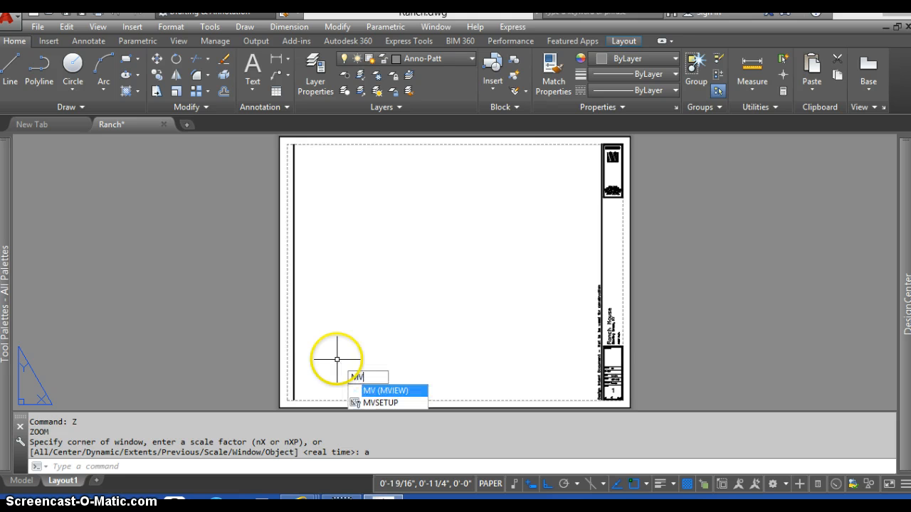
pyautogui.press('Return')
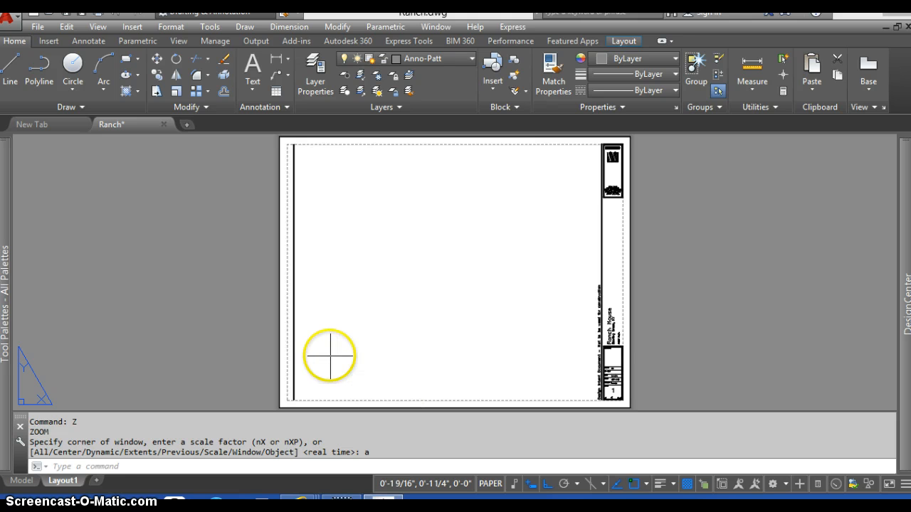
pyautogui.click(306, 394)
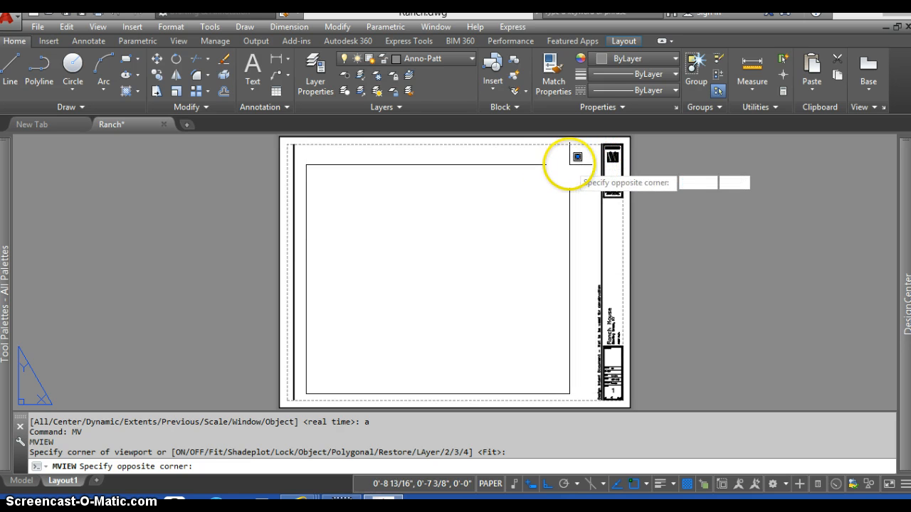
pyautogui.click(572, 165)
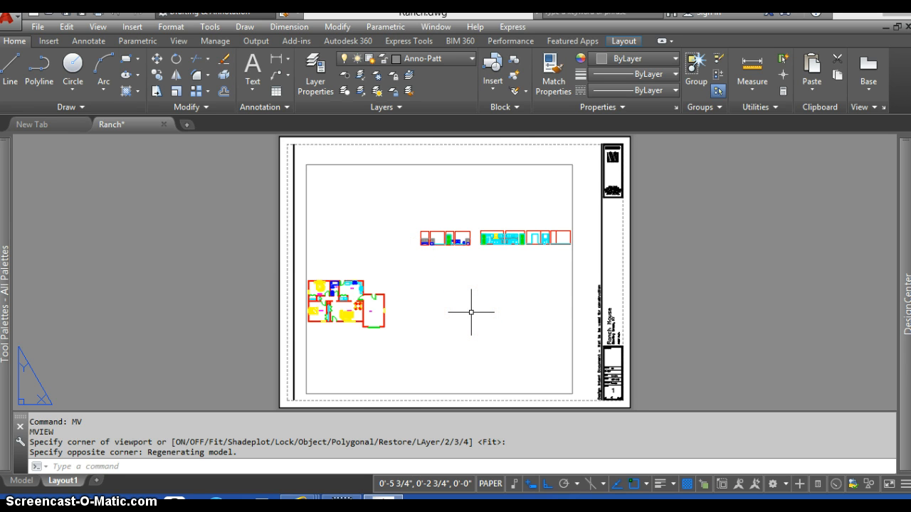
# Activate the new viewport's model space and pan the floor plan to the middle of the viewport
pyautogui.doubleClick(471, 311)
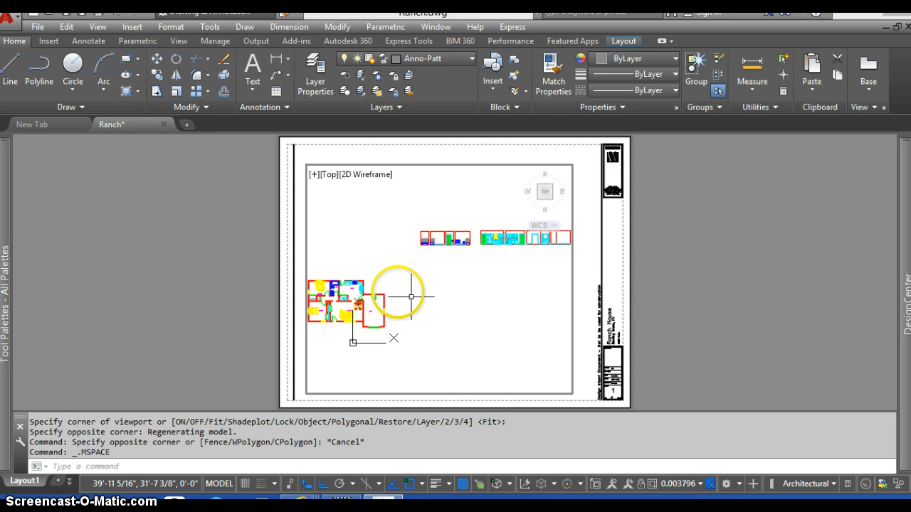
pyautogui.write('p')
pyautogui.press('Return')
pyautogui.moveTo(379, 304); pyautogui.dragTo(460, 277)
pyautogui.rightClick(464, 279)
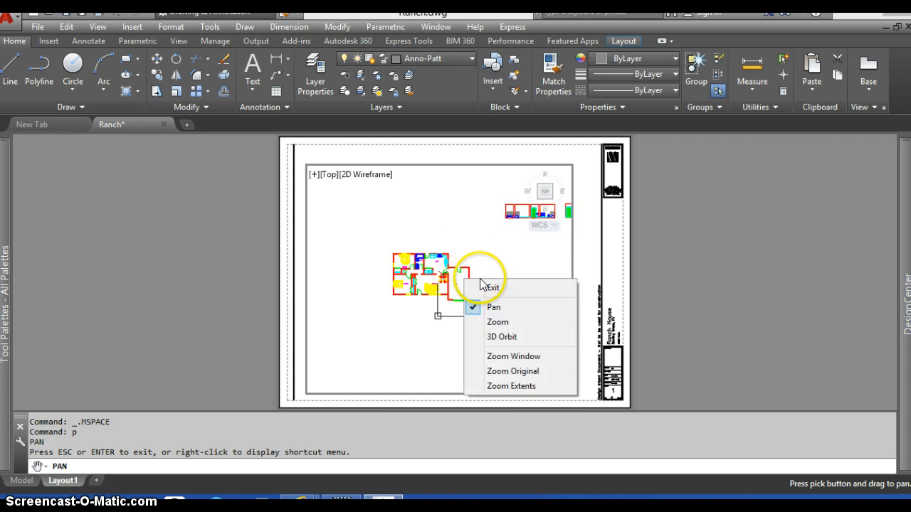
pyautogui.click(497, 287)
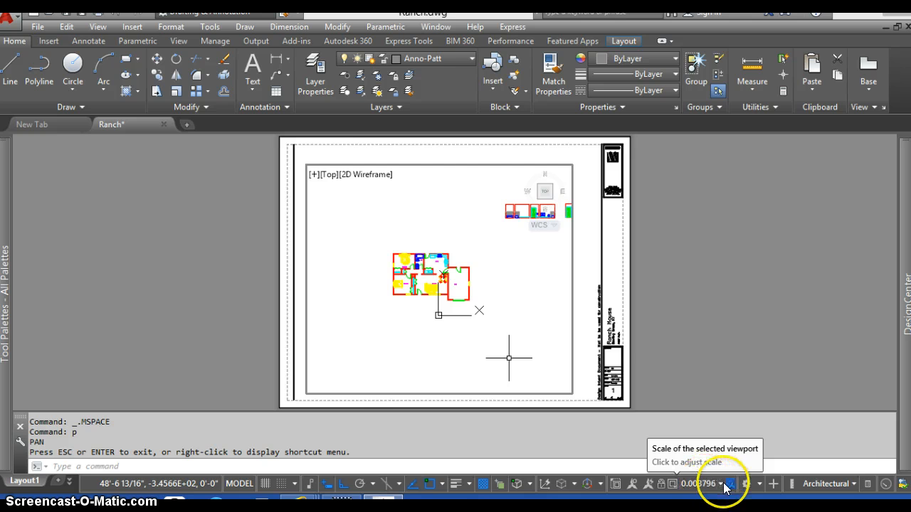
# Set the viewport scale to 1/8" = 1'-0"
pyautogui.click(720, 484)
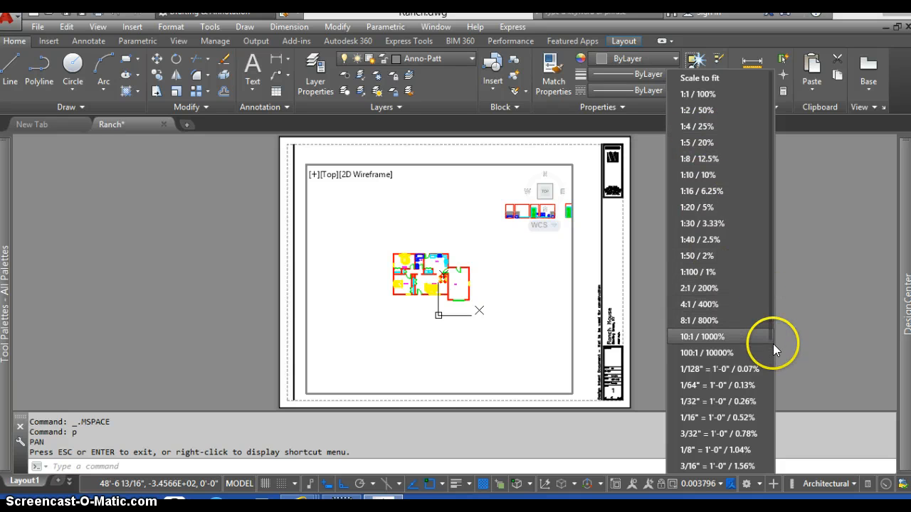
pyautogui.scroll(-2, 769, 401)
pyautogui.scroll(-3, 768, 401)
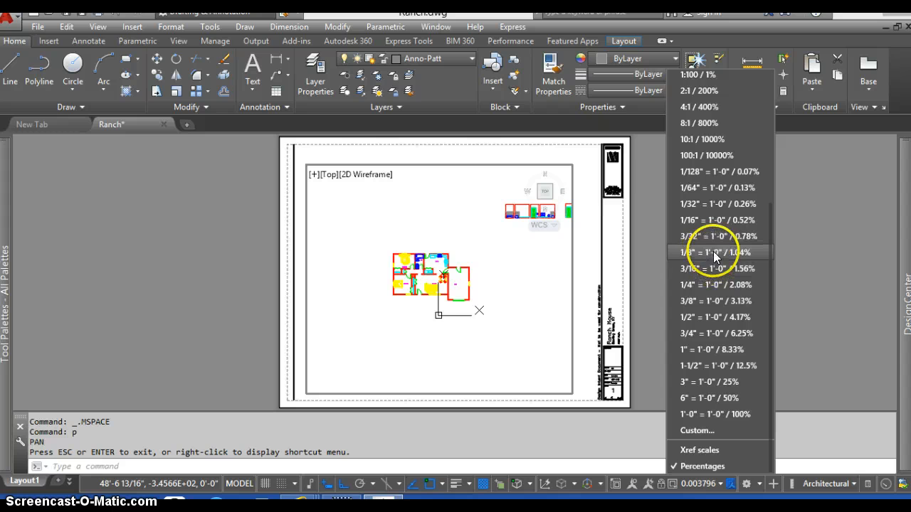
pyautogui.click(716, 256)
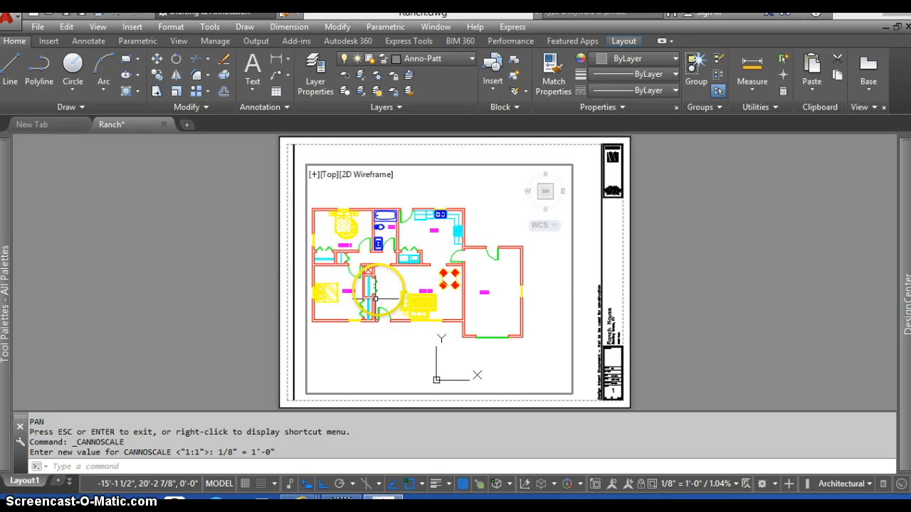
# Pan the scaled floor plan slightly within the viewport to centre it horizontally, and exit Pan
pyautogui.write('p')
pyautogui.press('Return')
pyautogui.moveTo(375, 298); pyautogui.dragTo(403, 287)
pyautogui.rightClick(403, 287)
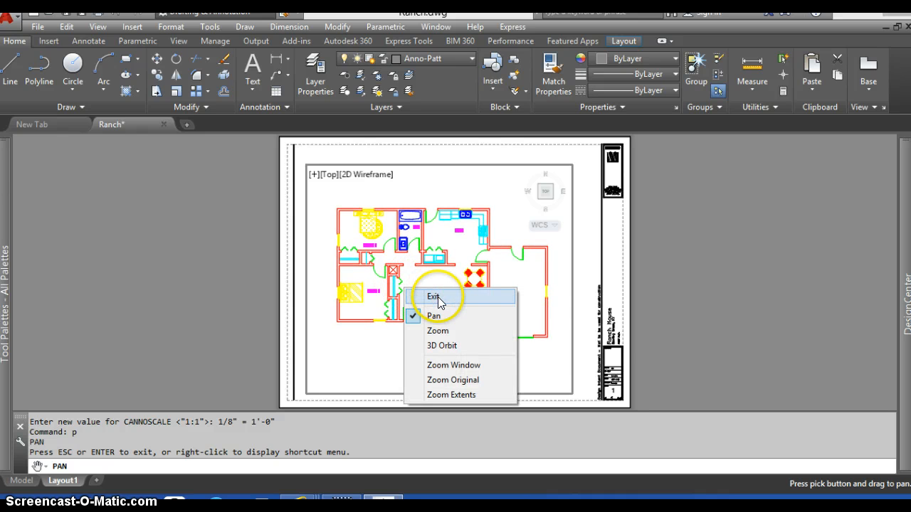
pyautogui.click(423, 292)
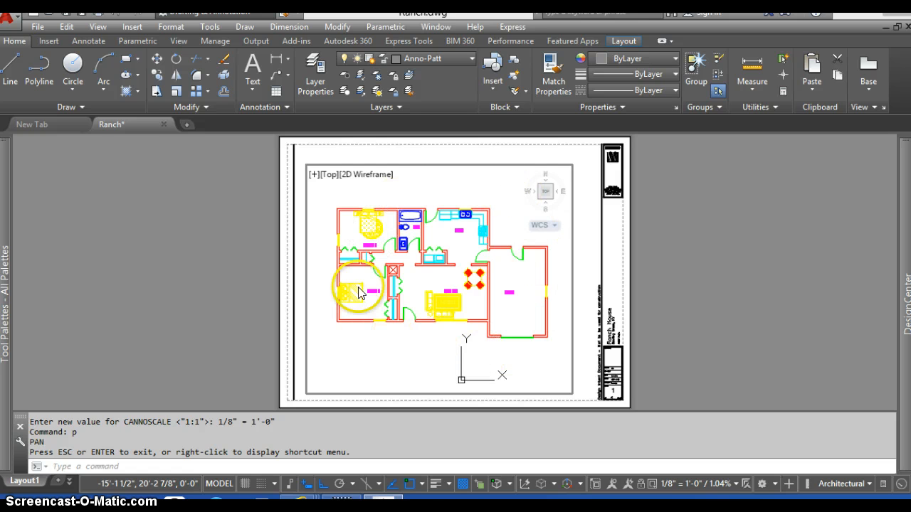
# Freeze the A-Furn layer in the current viewport only and return to paper space
pyautogui.click(468, 62)
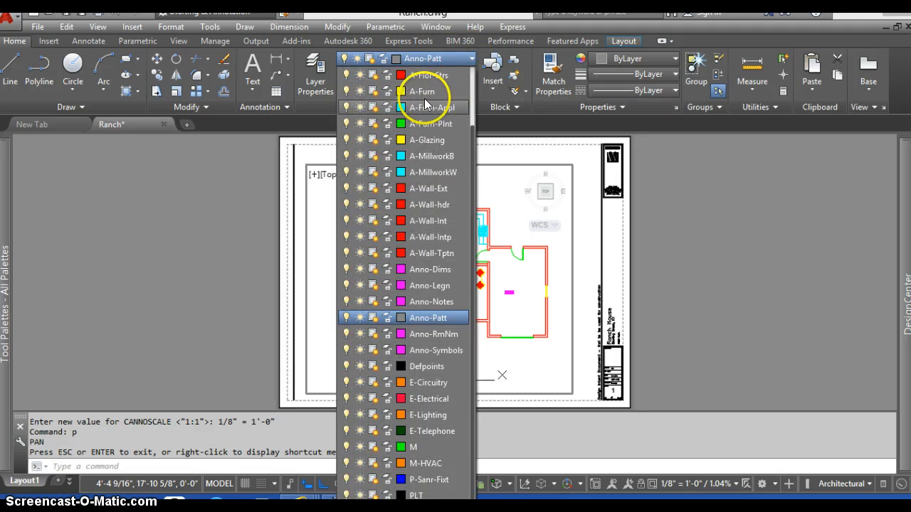
pyautogui.click(373, 93)
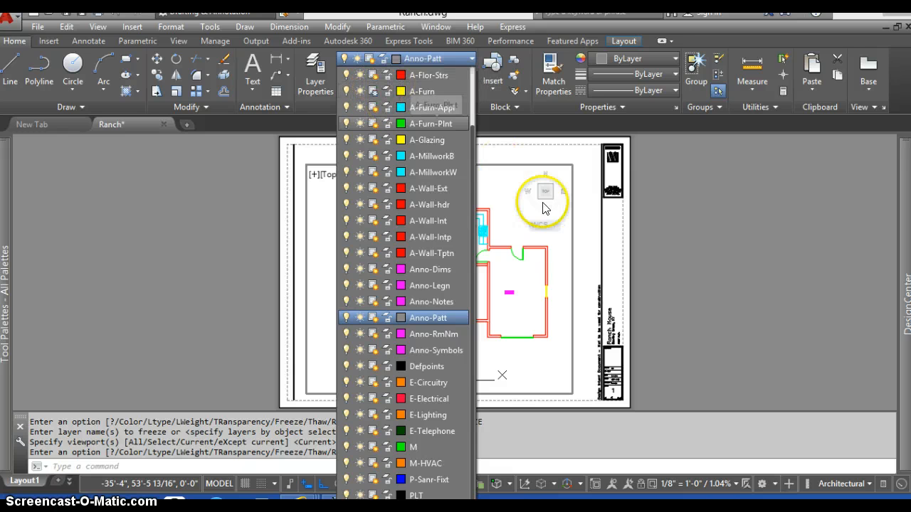
pyautogui.click(597, 193)
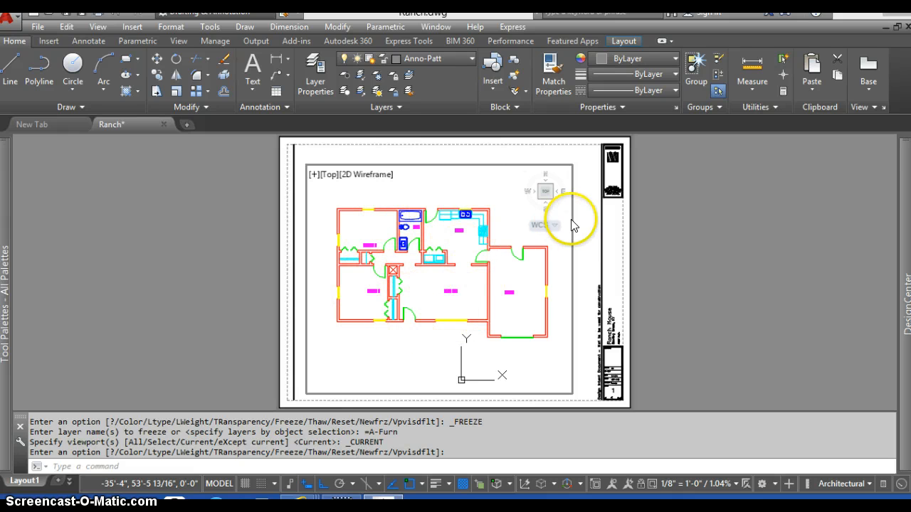
pyautogui.doubleClick(730, 226)
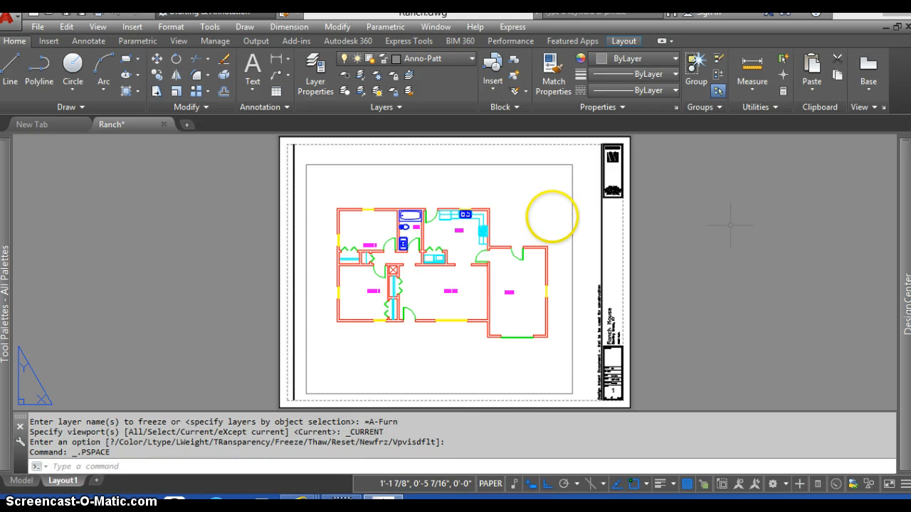
# Move the viewport border to the Defpoints layer and clear the selection
pyautogui.click(545, 164)
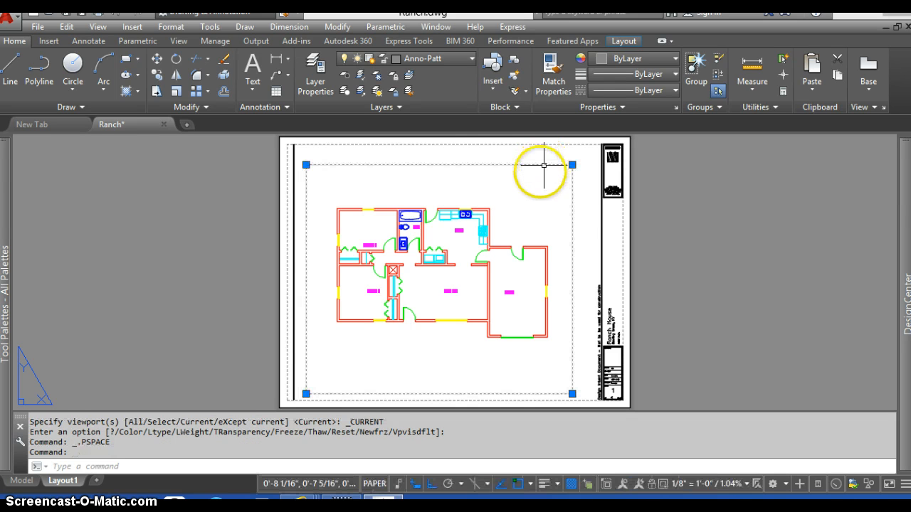
pyautogui.click(463, 59)
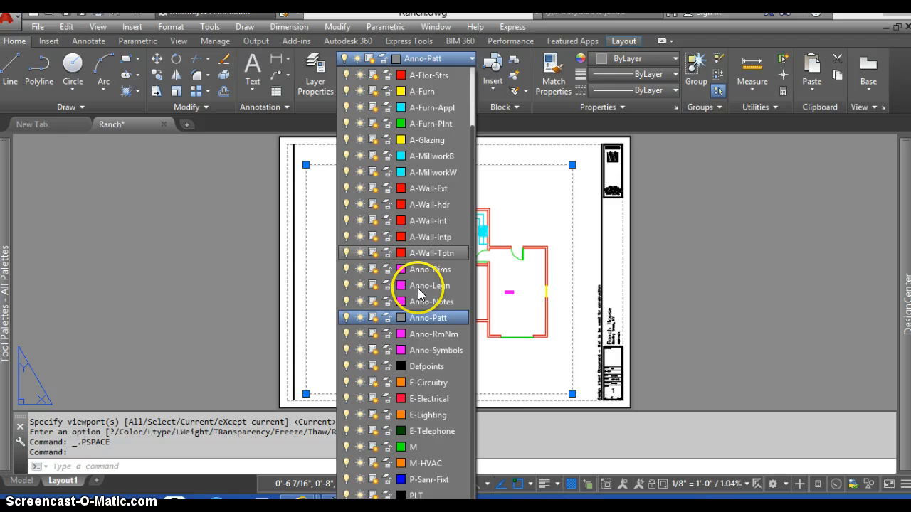
pyautogui.click(430, 367)
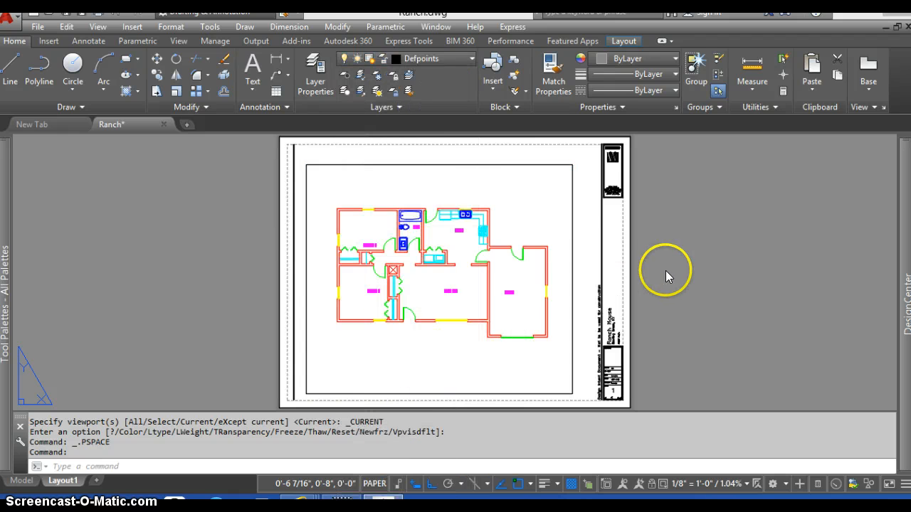
pyautogui.press('Escape')
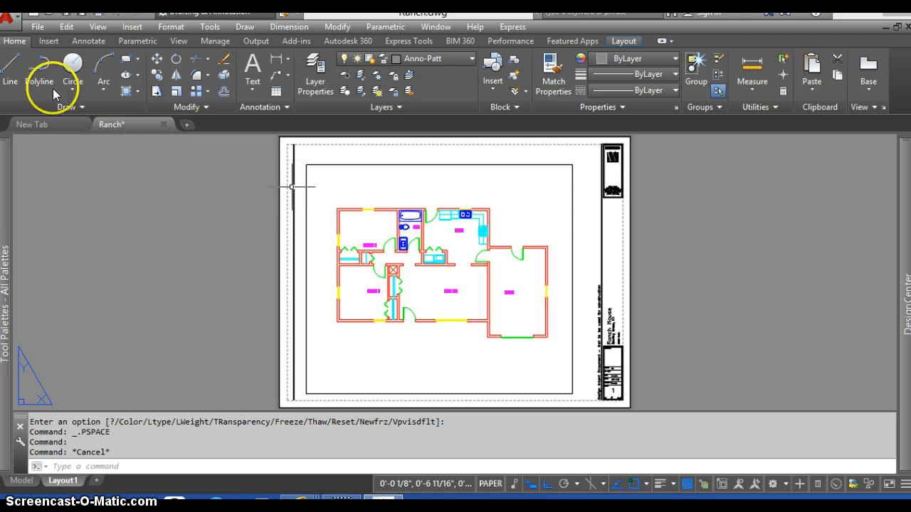
# Start the Plot command for Layout1 and set the plot style table to monochrome.ctb
pyautogui.click(34, 28)
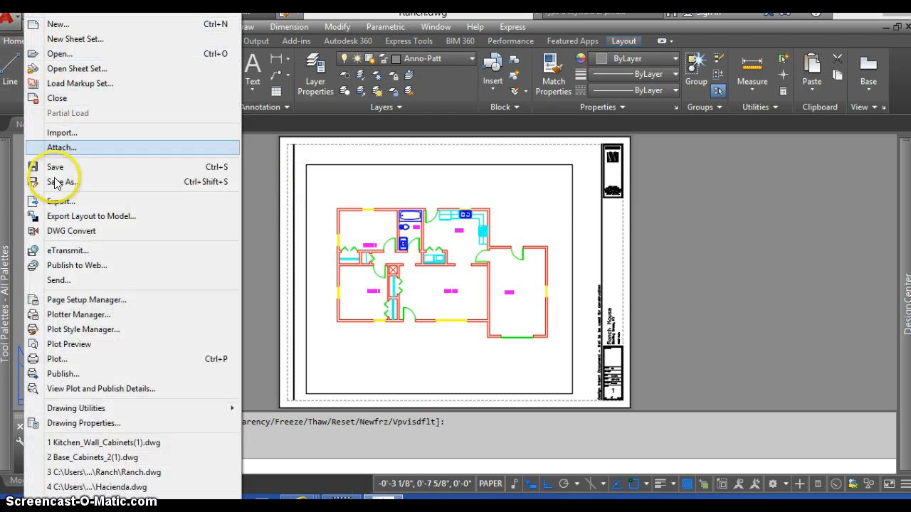
pyautogui.press('Escape')
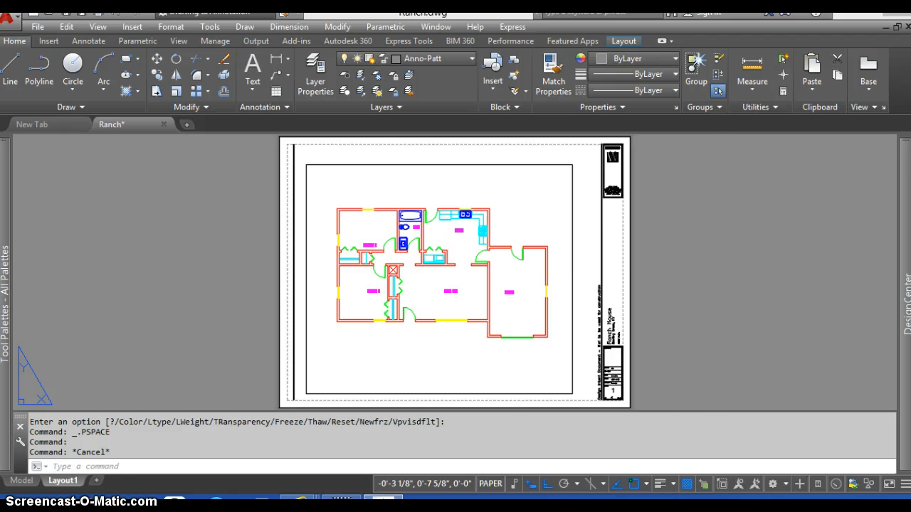
pyautogui.hotkey('ctrl', 'p')
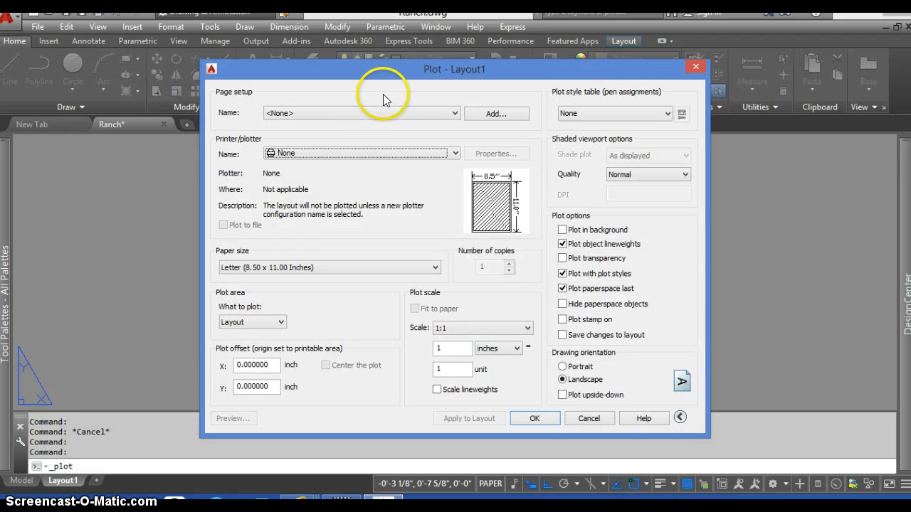
pyautogui.moveTo(389, 71); pyautogui.dragTo(364, 47)
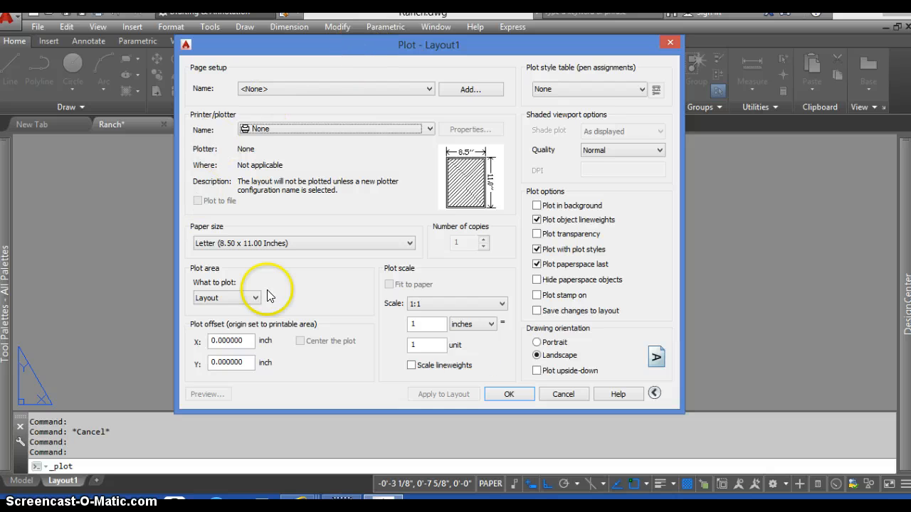
pyautogui.click(654, 393)
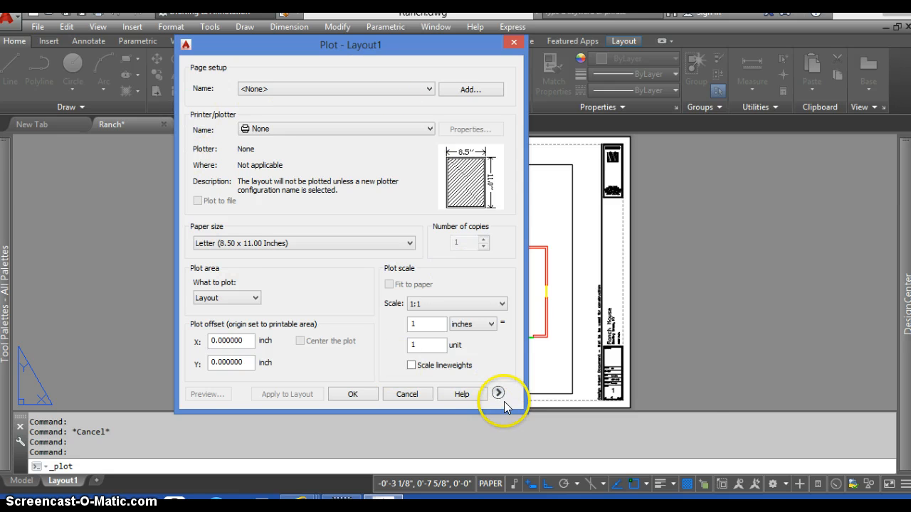
pyautogui.click(498, 394)
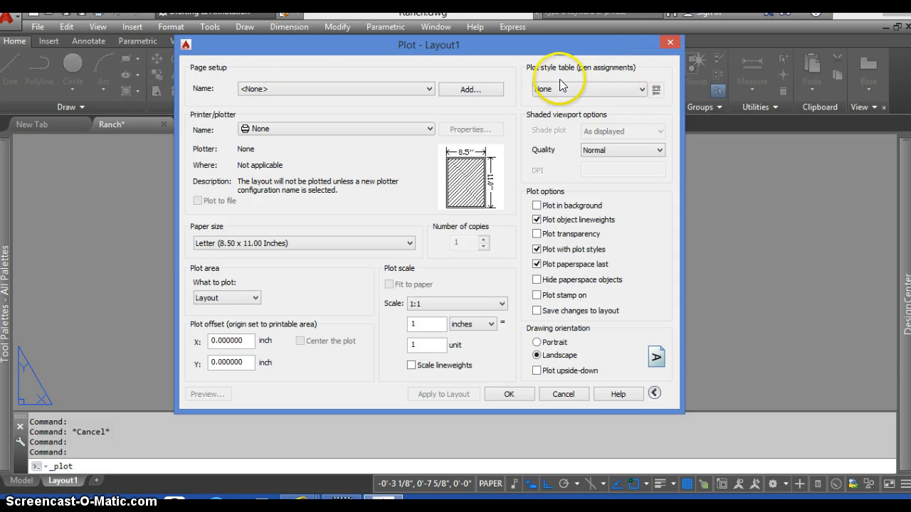
pyautogui.click(640, 91)
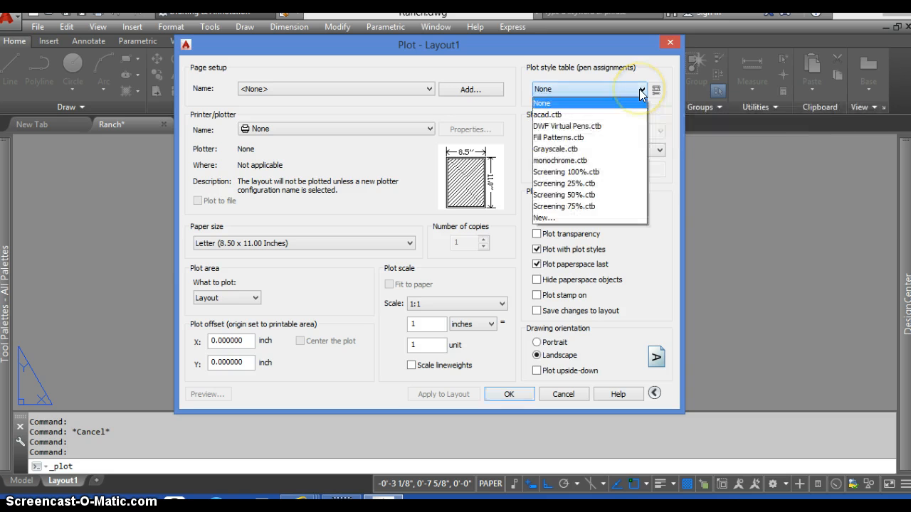
pyautogui.click(562, 160)
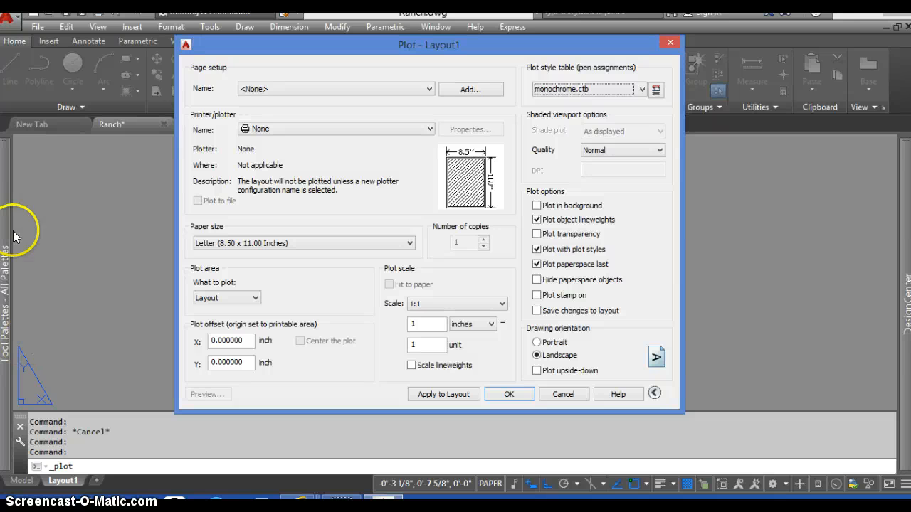
# Set the plotter for Layout1 to Adobe PDF
pyautogui.click(430, 129)
pyautogui.moveTo(430, 162); pyautogui.dragTo(428, 177)
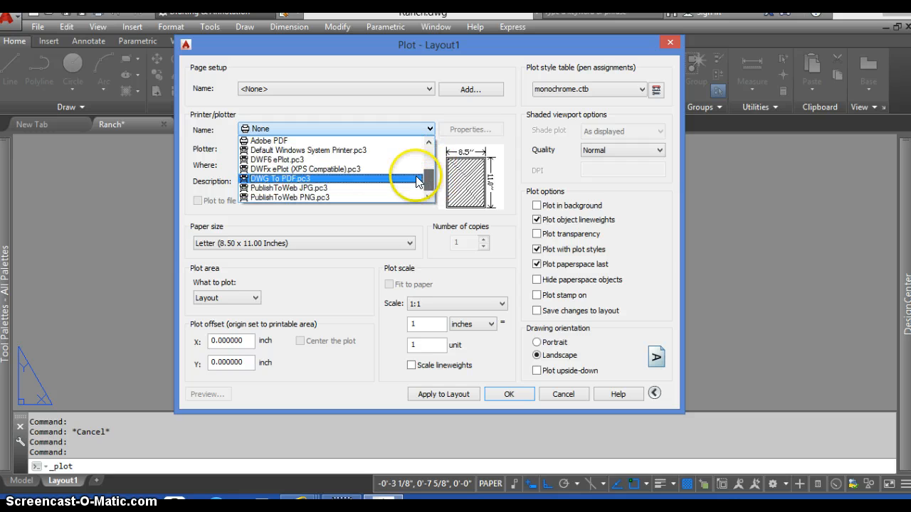
pyautogui.click(268, 142)
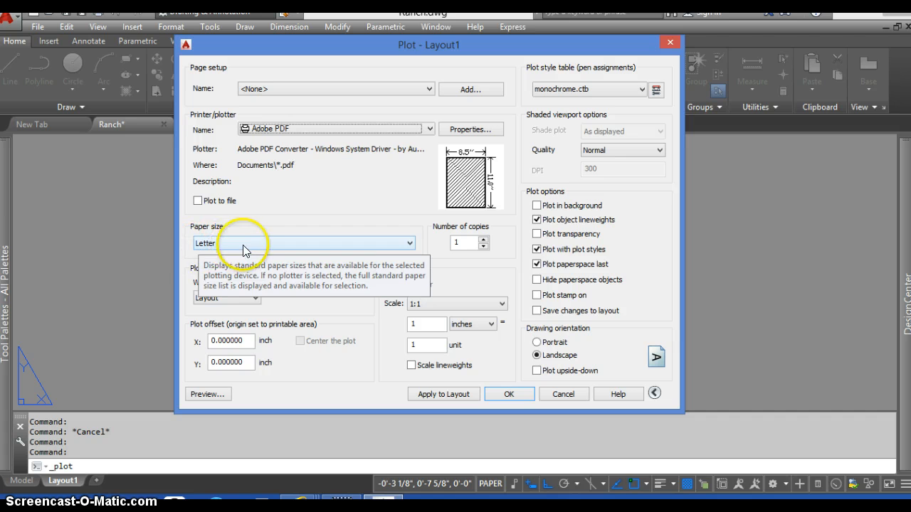
# Define the plot area as a window between opposite corners of the sheet and center the plot
pyautogui.click(255, 297)
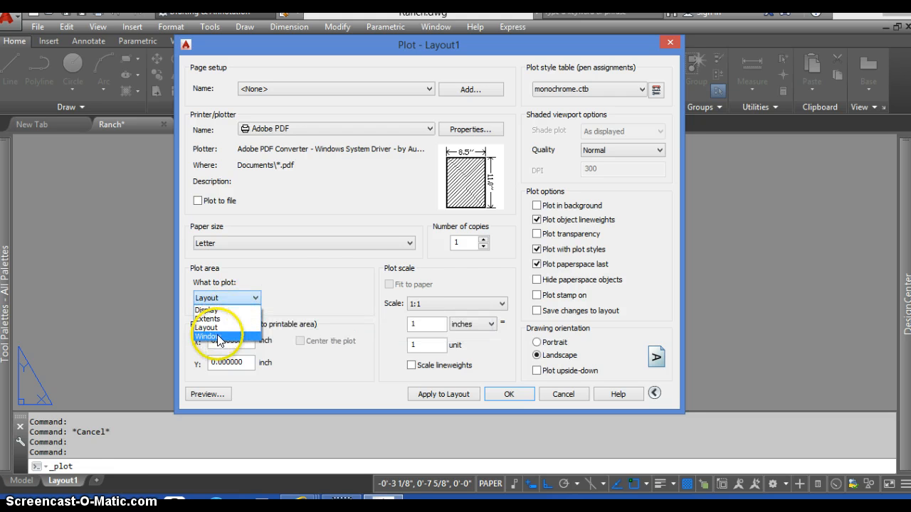
pyautogui.click(218, 337)
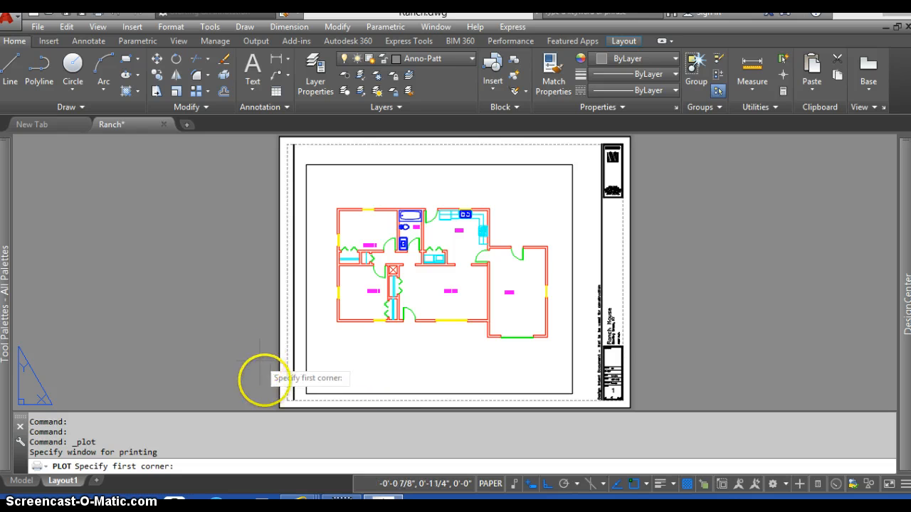
pyautogui.click(280, 407)
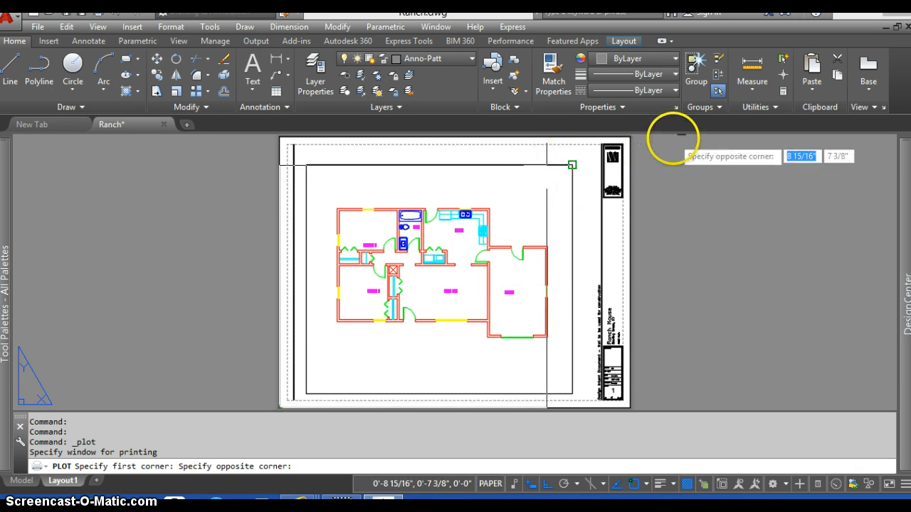
pyautogui.click(630, 138)
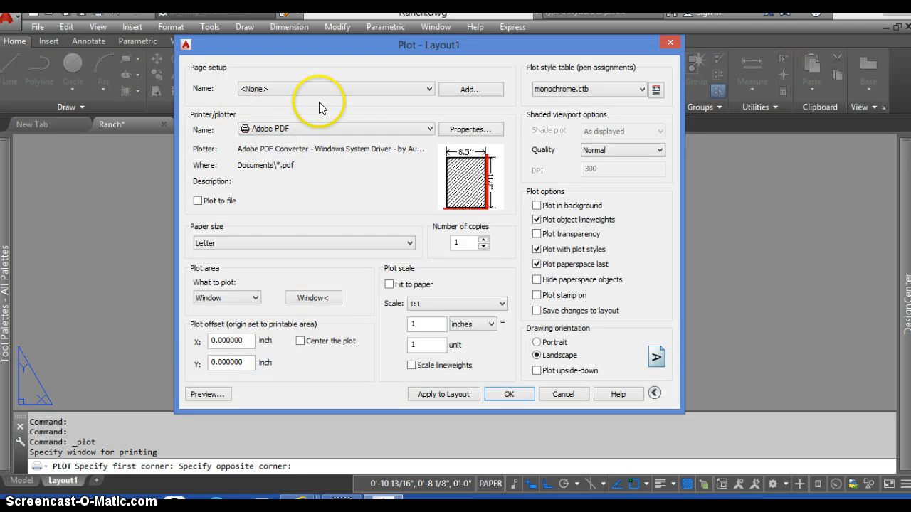
pyautogui.click(300, 342)
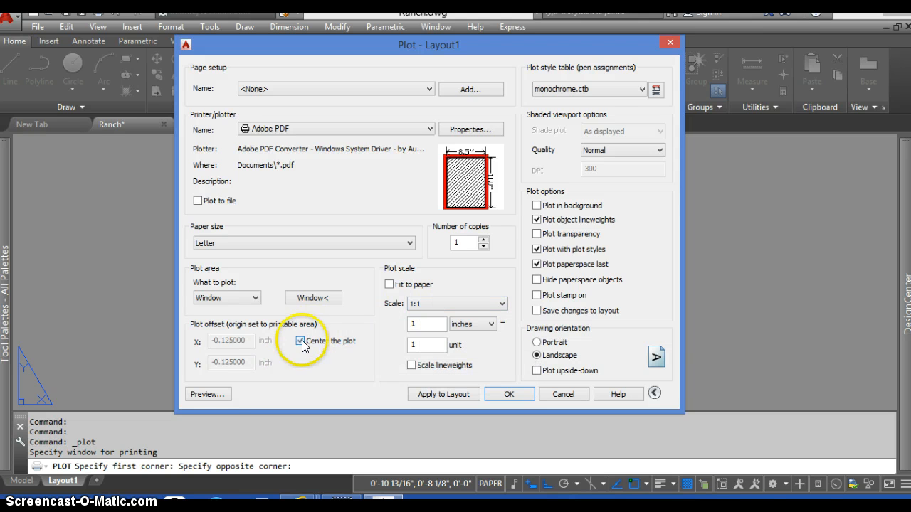
# Preview the monochrome plot of the floor plan sheet and return to the plot settings
pyautogui.click(208, 395)
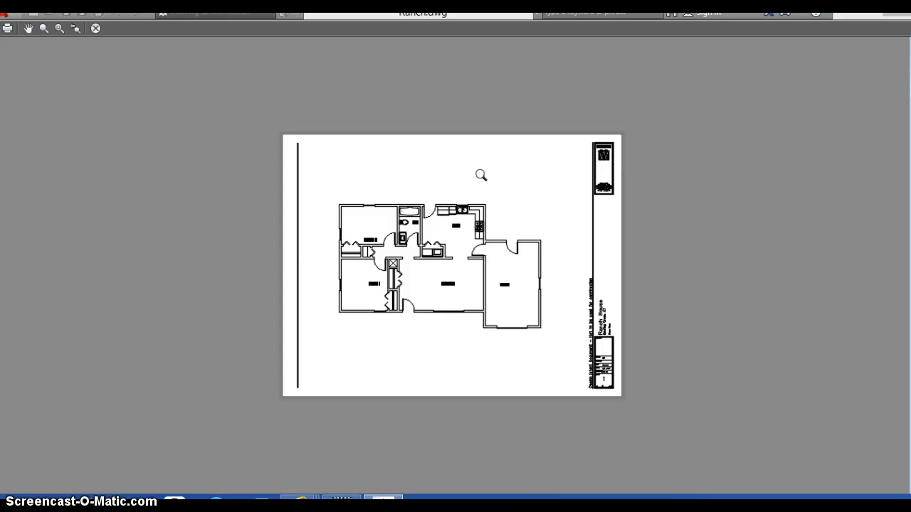
pyautogui.rightClick(484, 177)
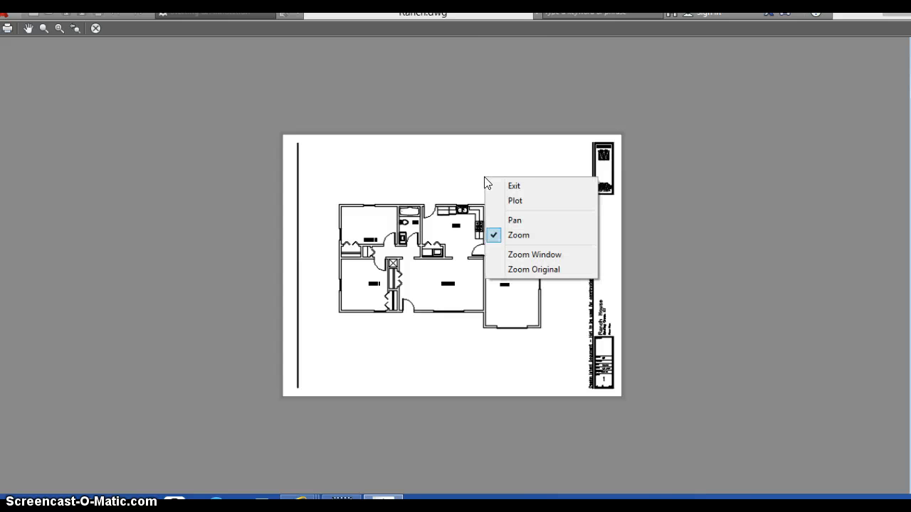
pyautogui.click(529, 188)
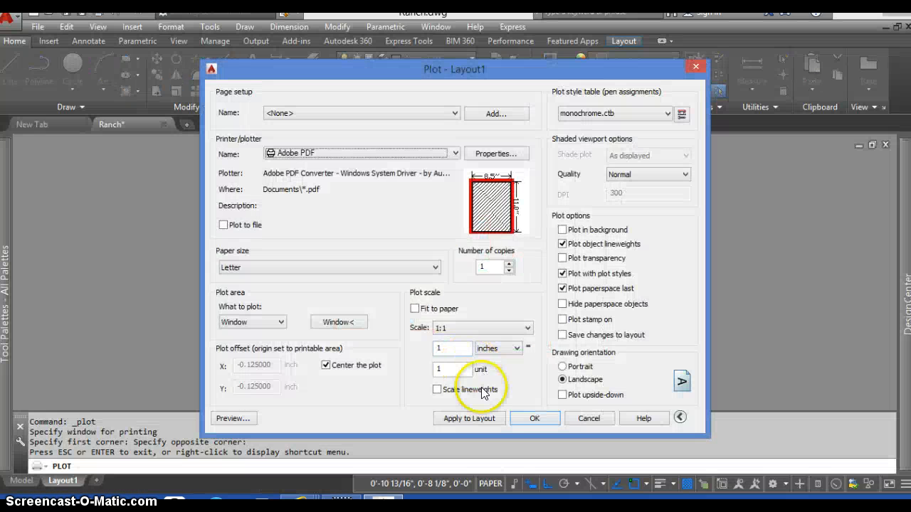
# Save the plot settings to Layout1 and leave the Plot dialog without plotting
pyautogui.click(485, 421)
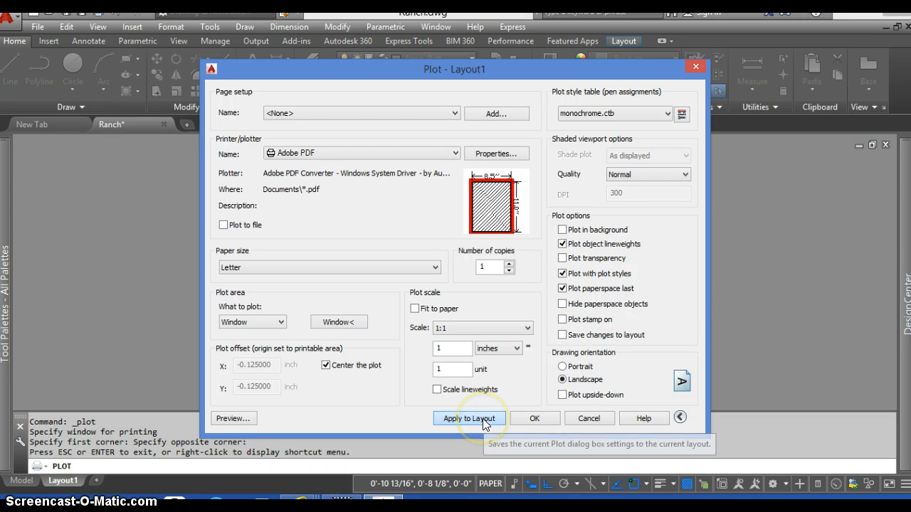
pyautogui.click(467, 422)
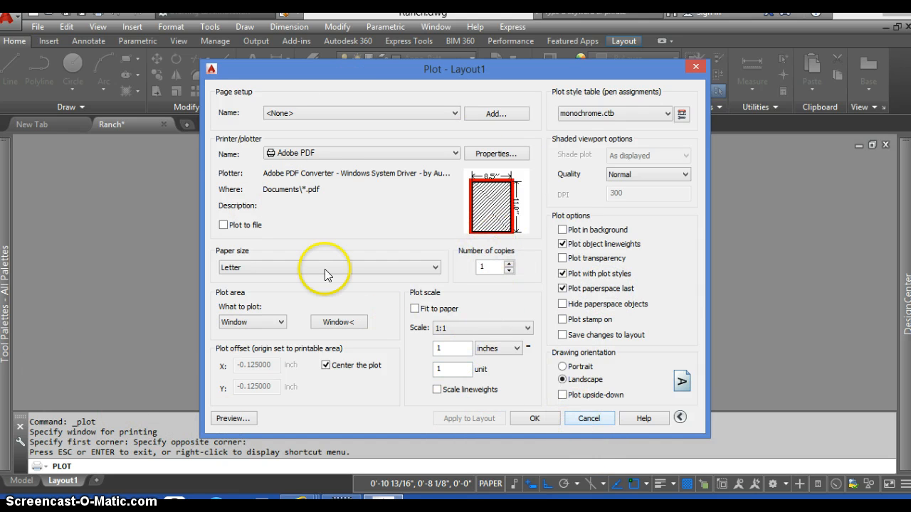
pyautogui.click(589, 420)
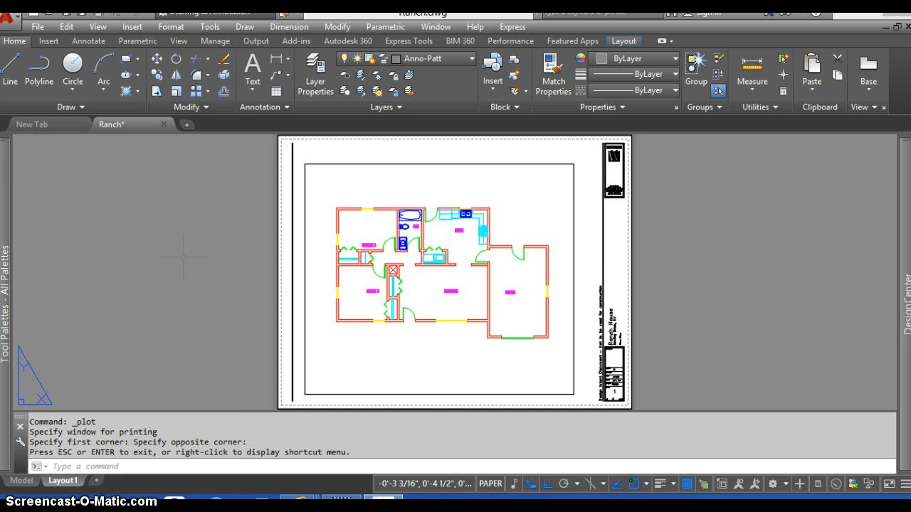
# Reopen the plot settings for Layout1, check the sheet in the preview, and leave without plotting
pyautogui.click(37, 26)
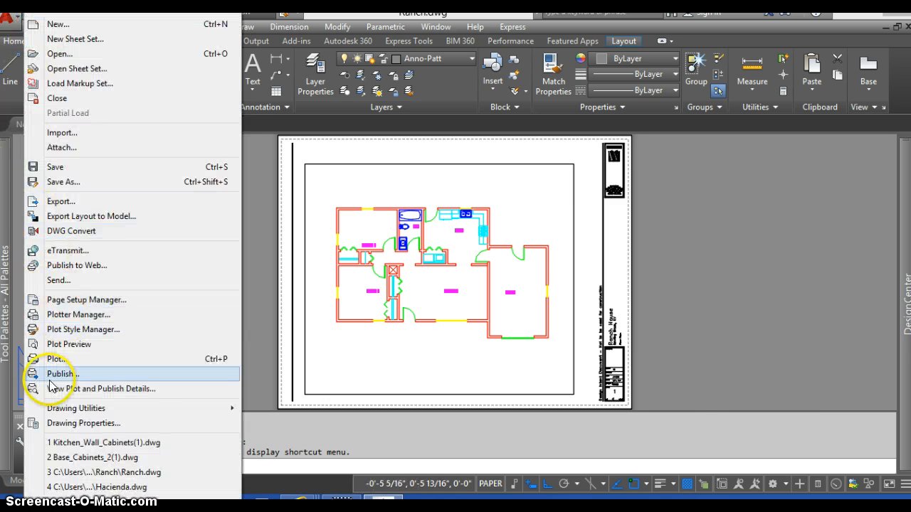
pyautogui.click(71, 359)
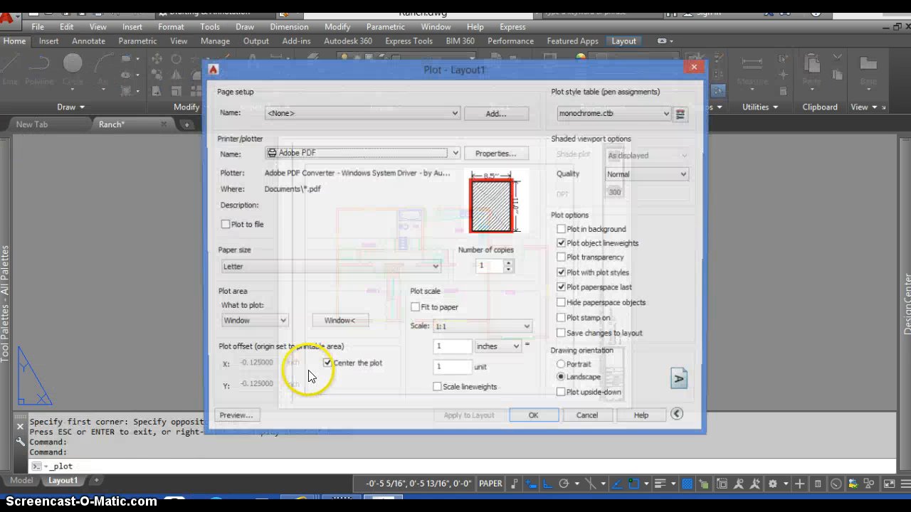
pyautogui.click(232, 420)
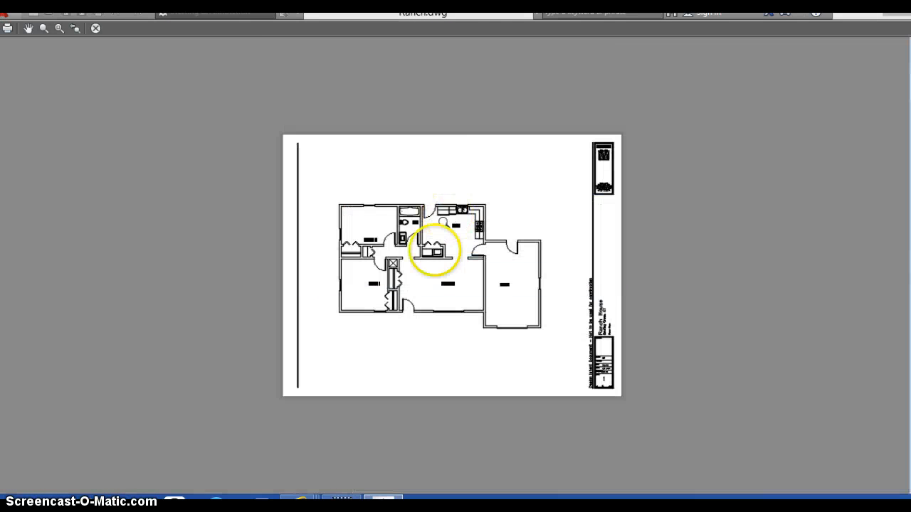
pyautogui.rightClick(432, 261)
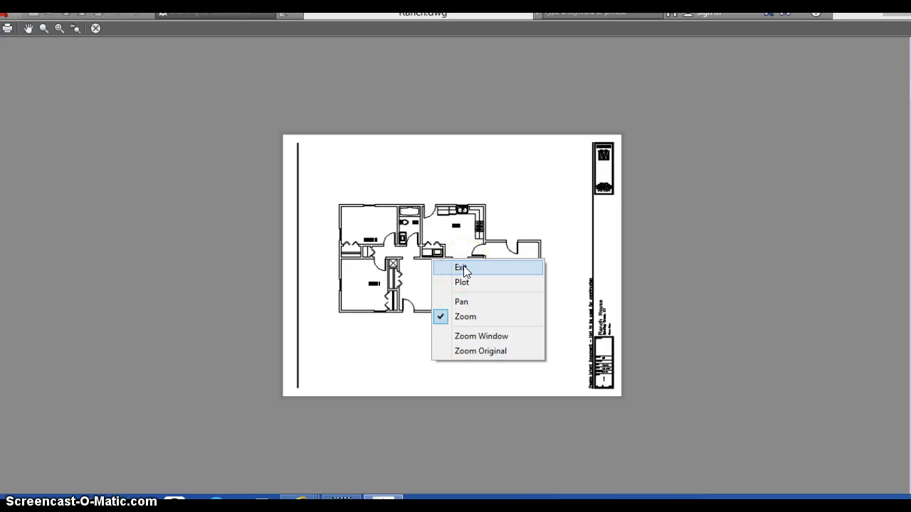
pyautogui.click(463, 270)
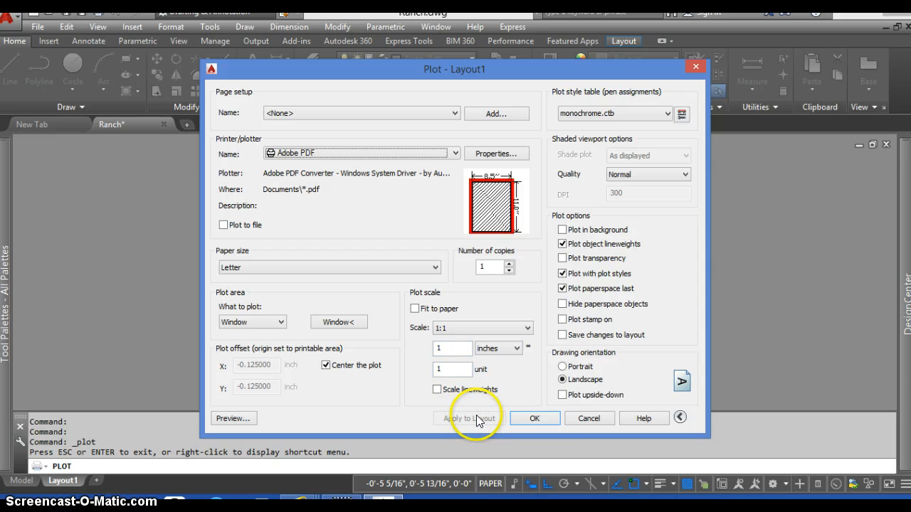
pyautogui.click(601, 422)
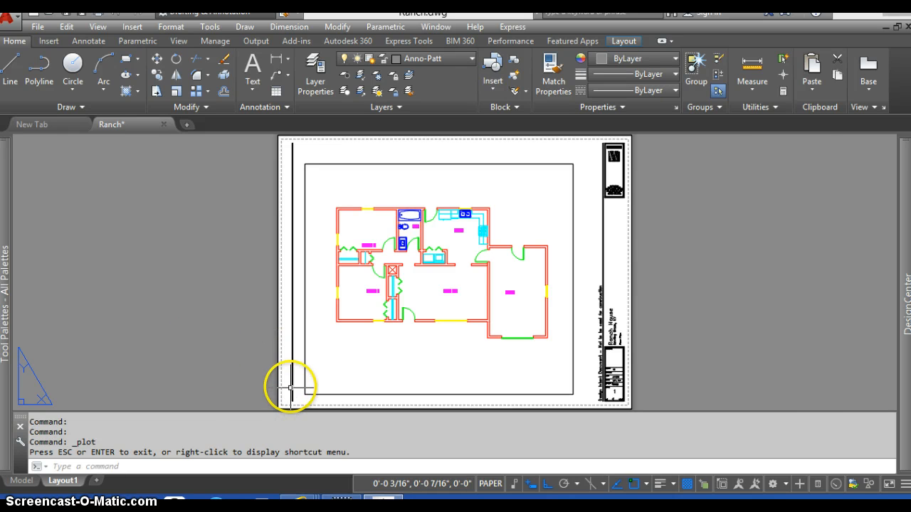
pyautogui.scroll(2, 292, 384)
pyautogui.scroll(-2, 469, 324)
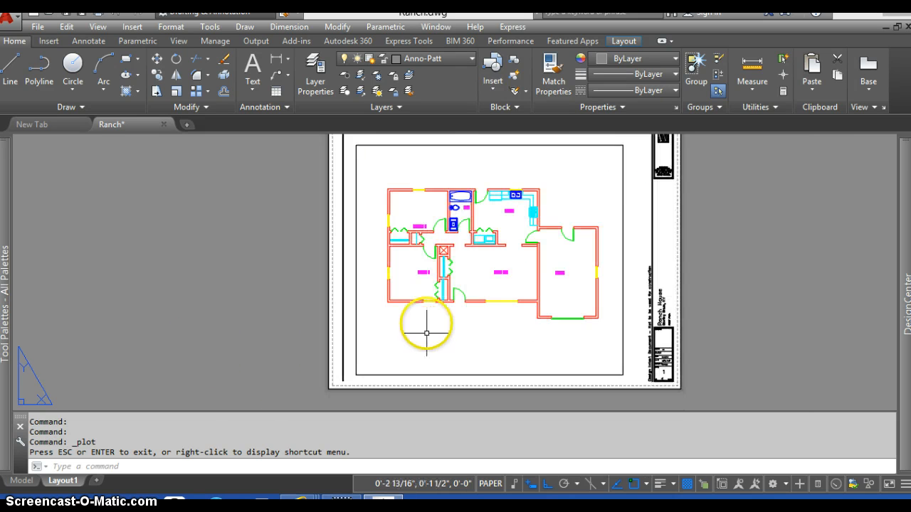
pyautogui.scroll(2, 573, 217)
pyautogui.scroll(-2, 346, 242)
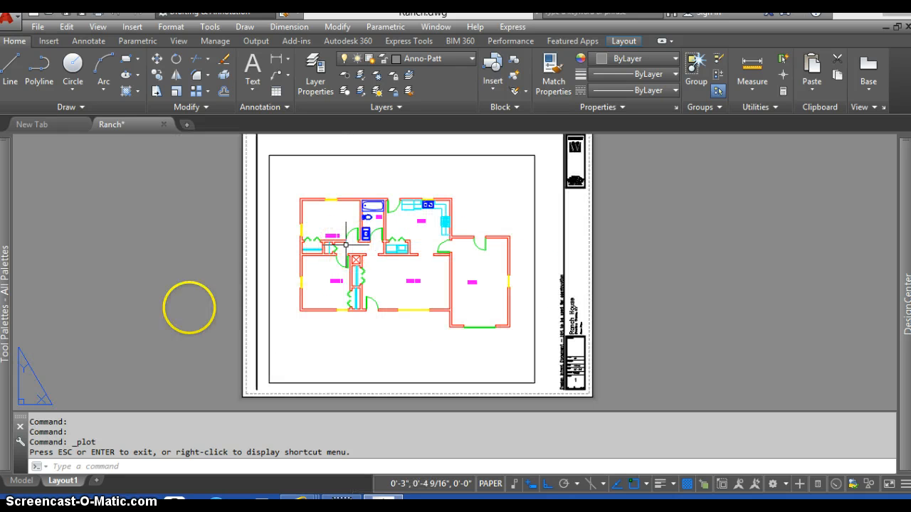
# Switch to model space and make P-Sanr-Fixt the current layer
pyautogui.click(17, 482)
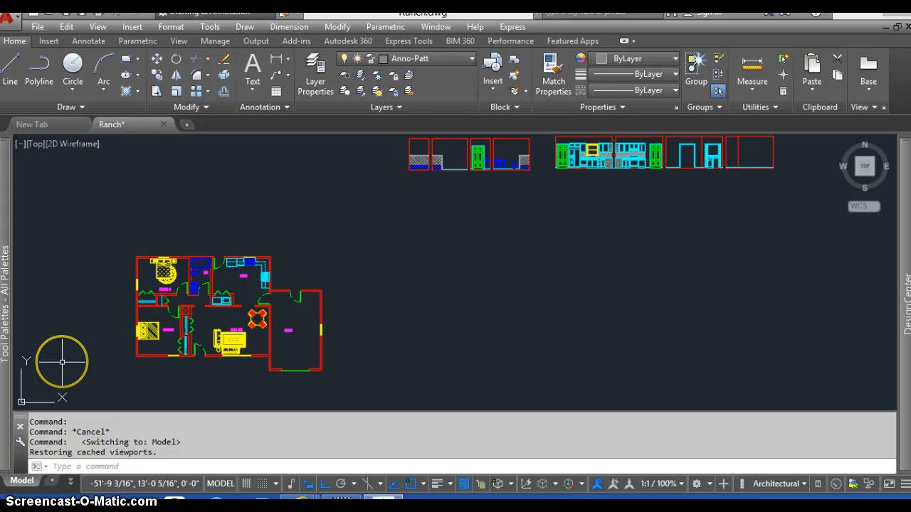
pyautogui.scroll(2, 62, 362)
pyautogui.scroll(2, 164, 284)
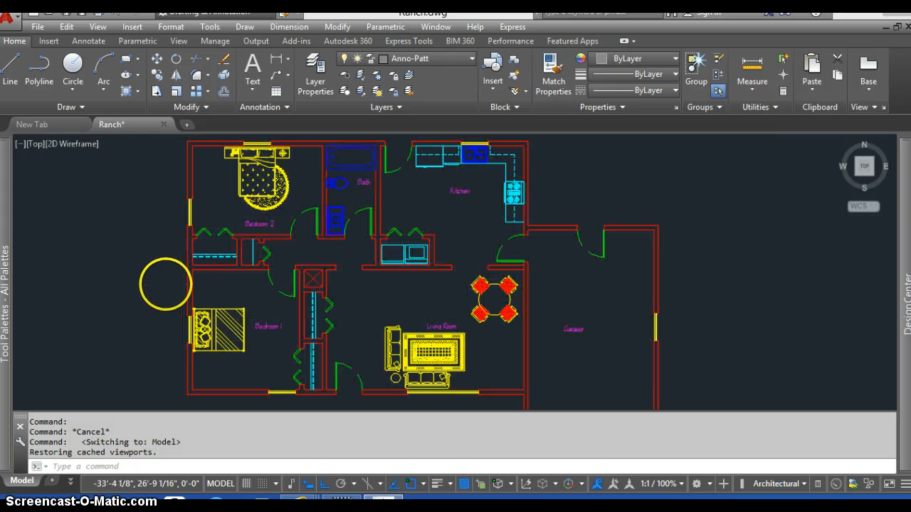
pyautogui.scroll(-2, 167, 285)
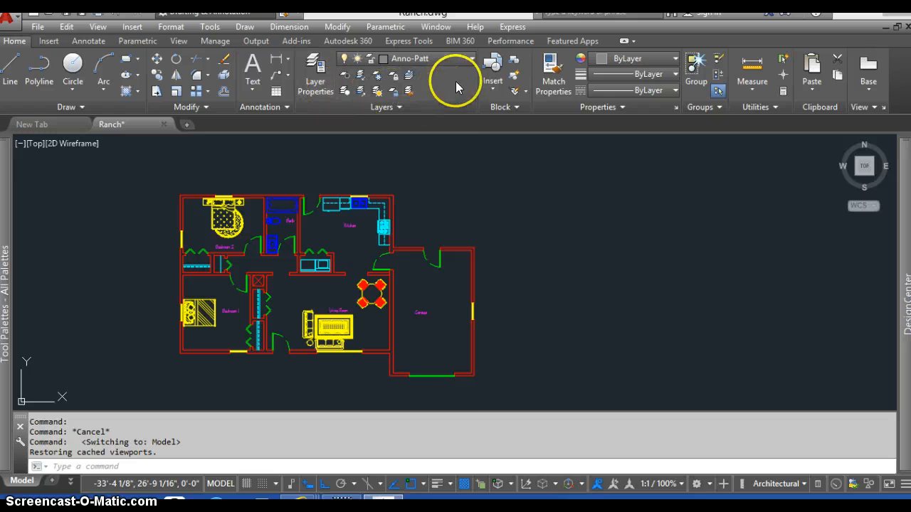
pyautogui.click(473, 57)
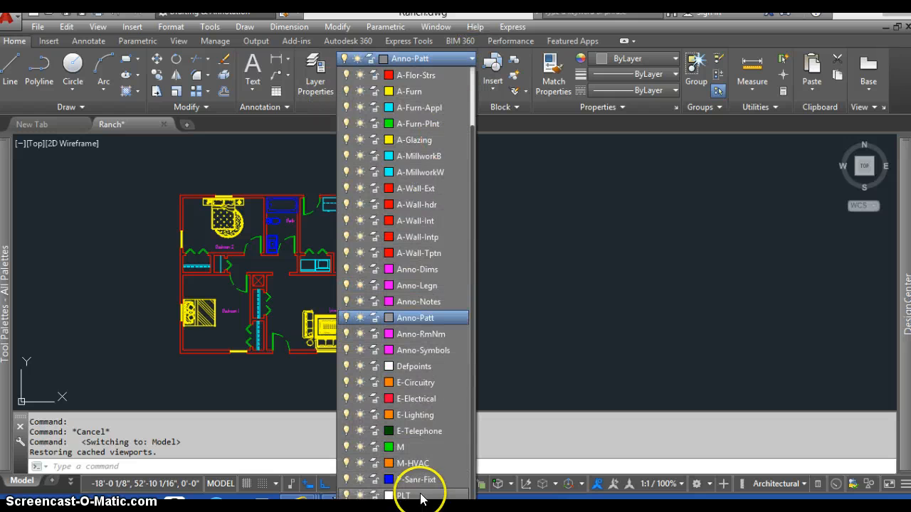
pyautogui.click(420, 480)
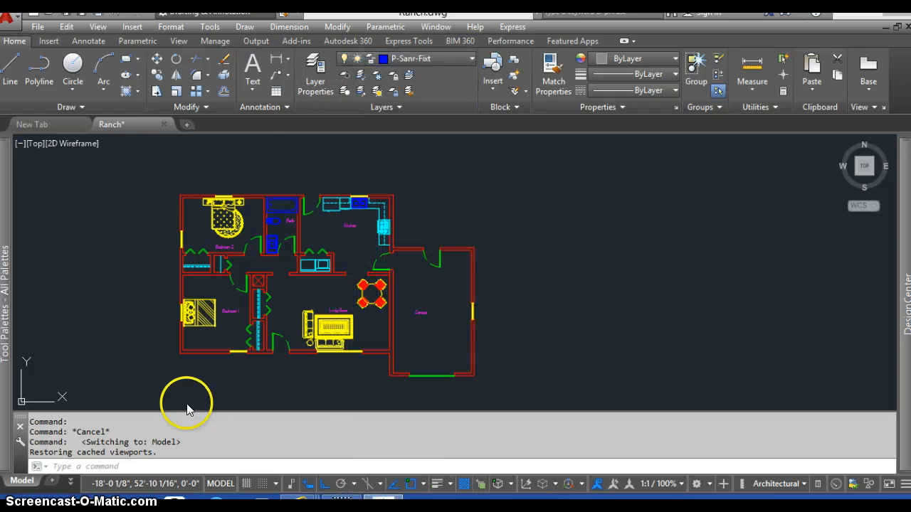
# Make layer 0 the current layer and turn off the P-Sanr-Fixt layer
pyautogui.click(472, 60)
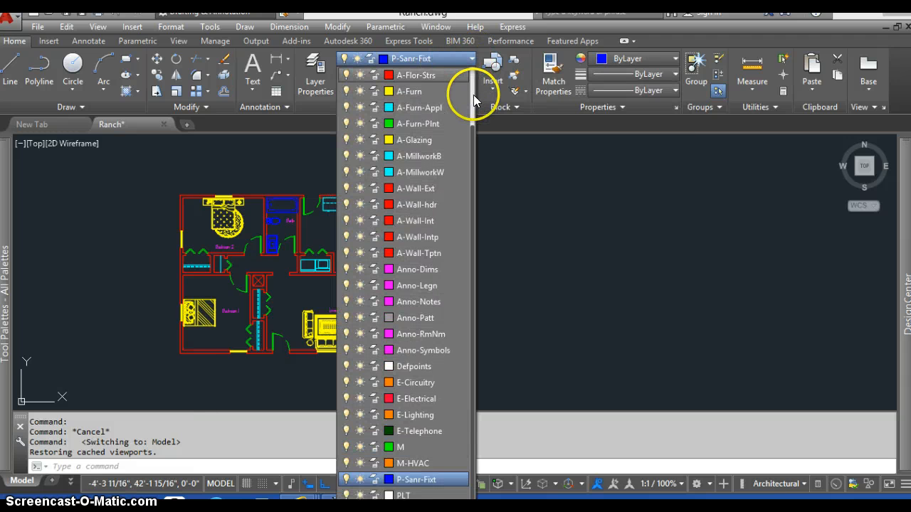
pyautogui.moveTo(472, 95); pyautogui.dragTo(473, 69)
pyautogui.click(451, 75)
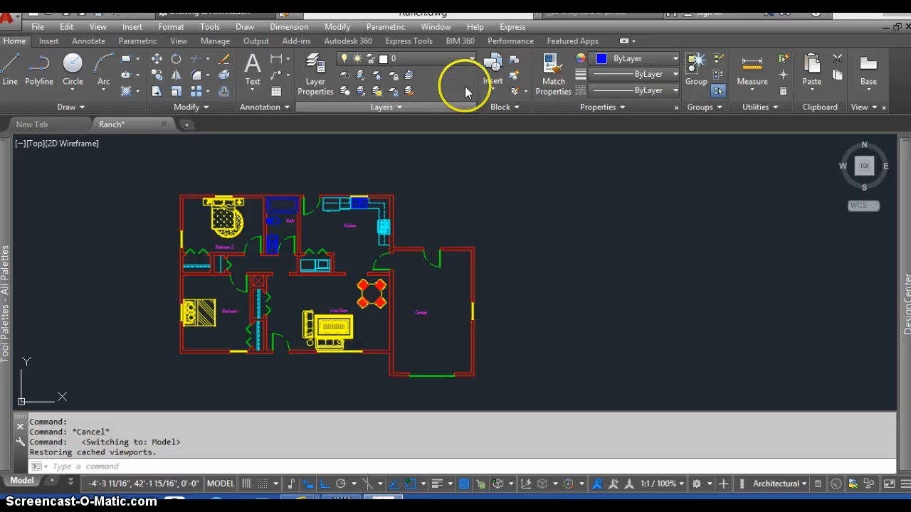
pyautogui.click(472, 59)
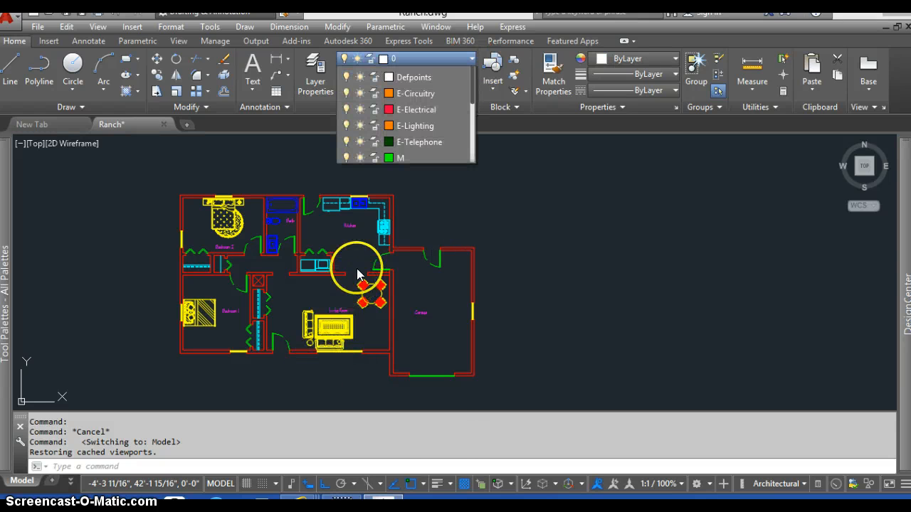
pyautogui.scroll(-2, 377, 494)
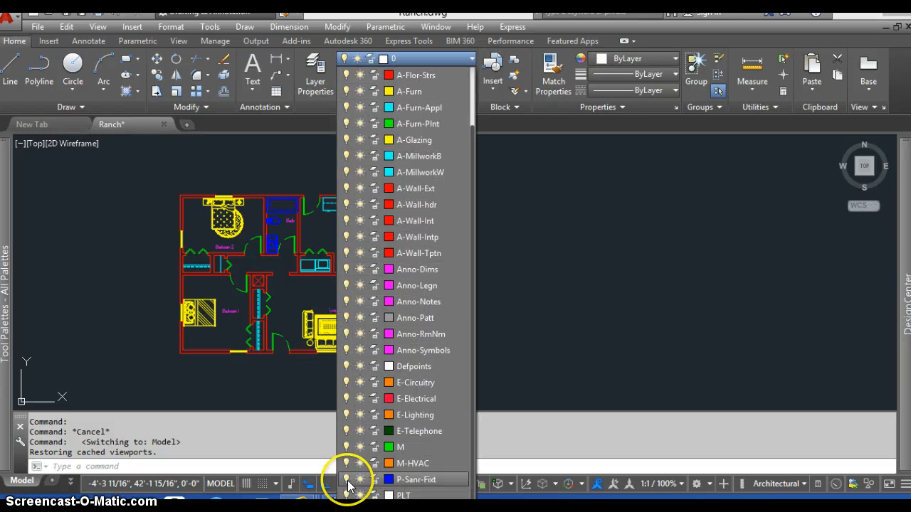
pyautogui.click(347, 480)
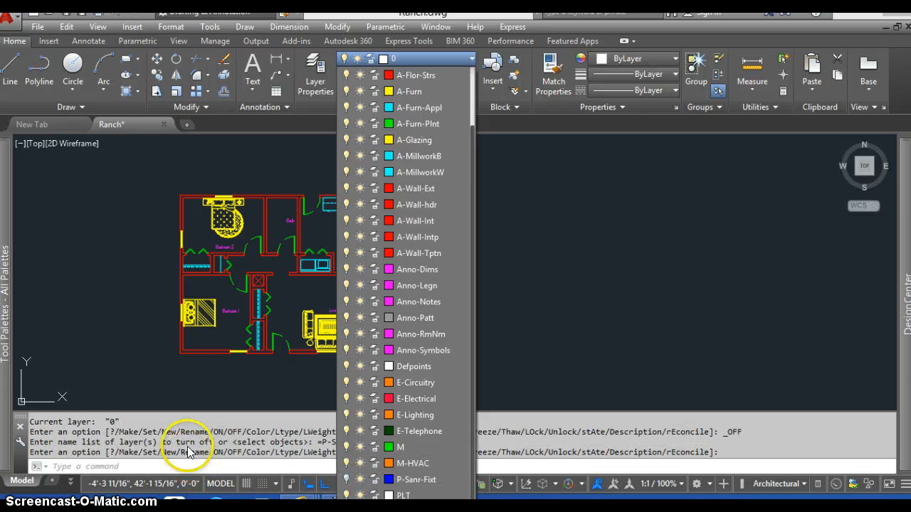
pyautogui.click(181, 381)
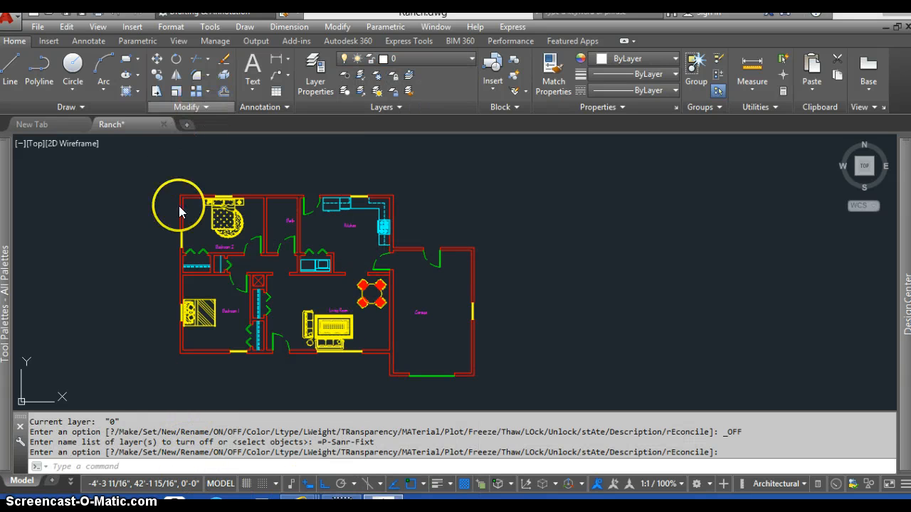
# Try a solid hatch in the walls around the bath with layer 0 current, and undo it
pyautogui.scroll(2, 202, 242)
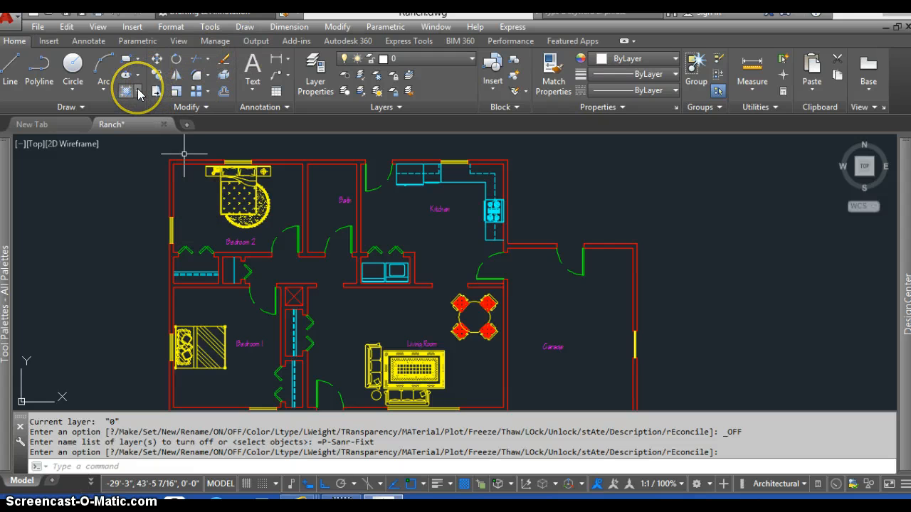
pyautogui.click(138, 91)
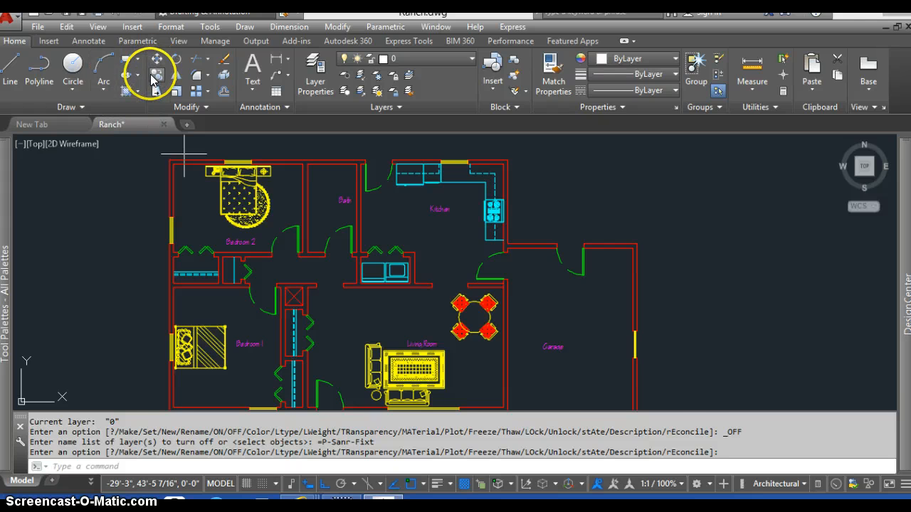
pyautogui.click(103, 75)
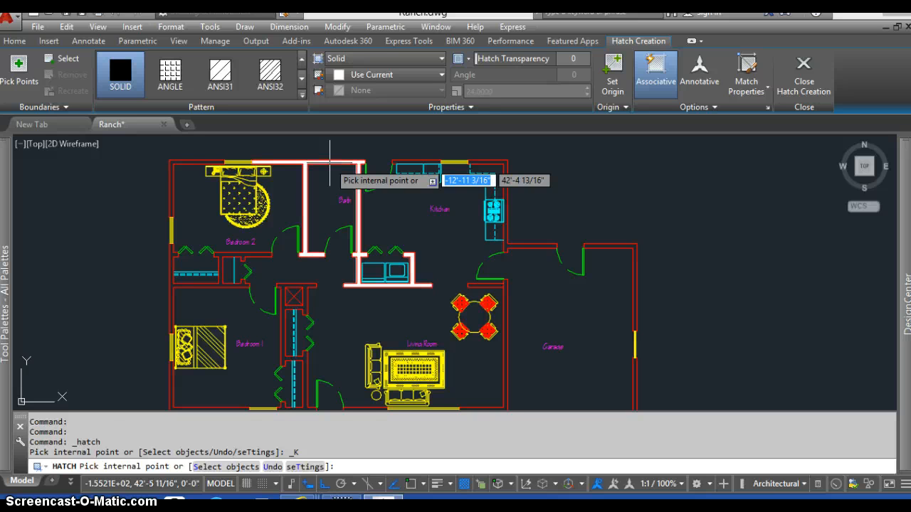
pyautogui.click(330, 164)
pyautogui.click(483, 171)
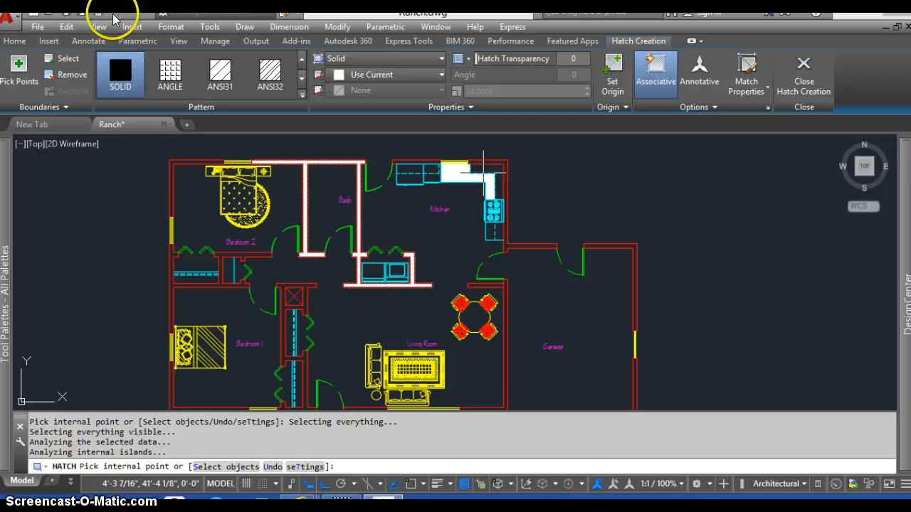
pyautogui.press('Escape')
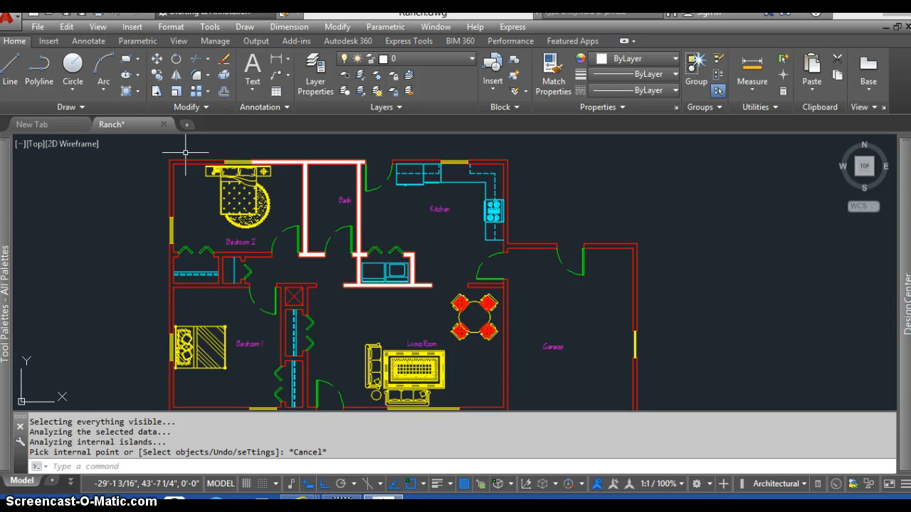
pyautogui.click(114, 15)
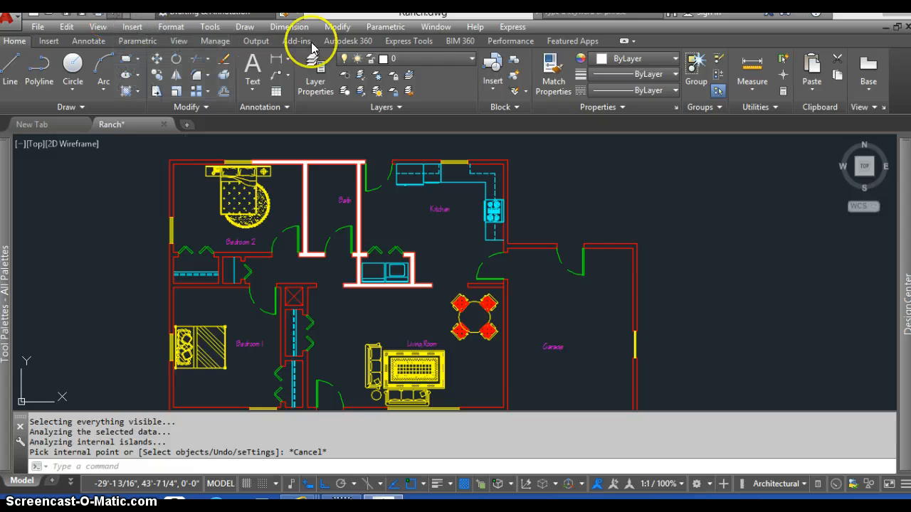
# Make Anno-Patt the current layer and apply a solid hatch inside the walls around the bath, the kitchen and the garage's upper side
pyautogui.click(464, 59)
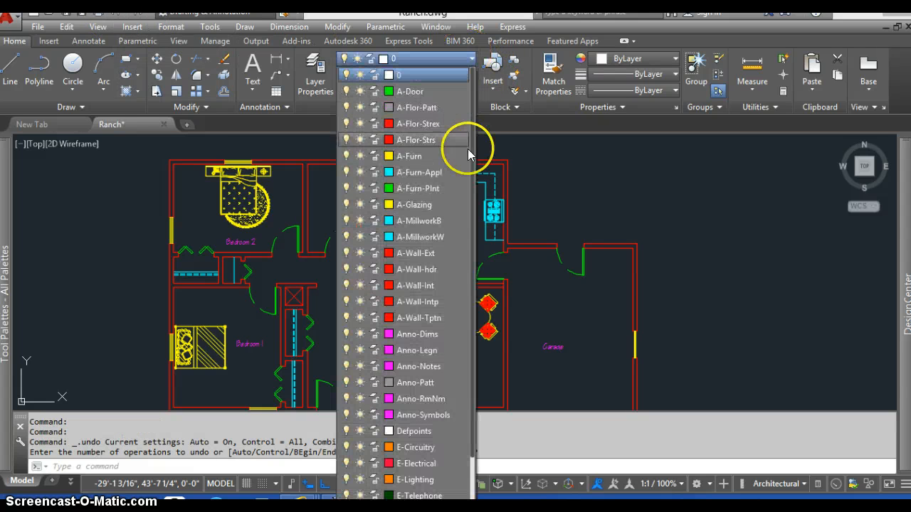
pyautogui.click(416, 383)
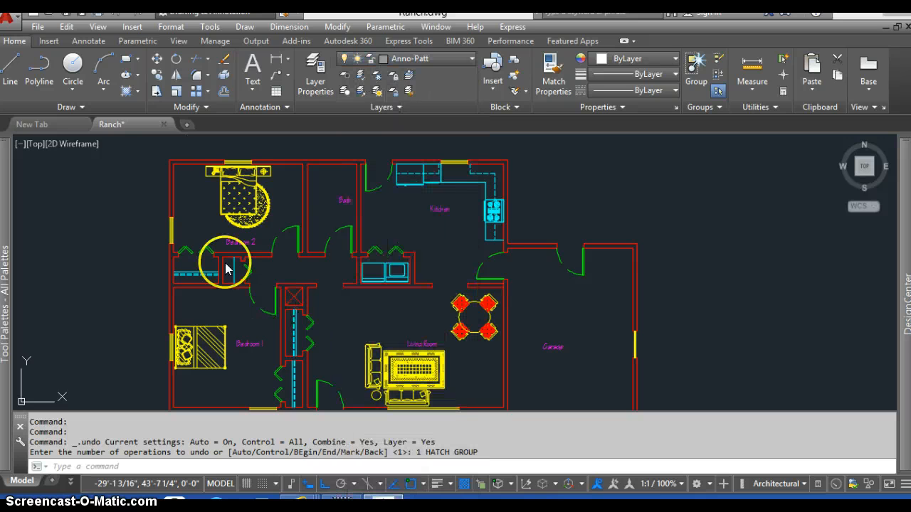
pyautogui.click(128, 95)
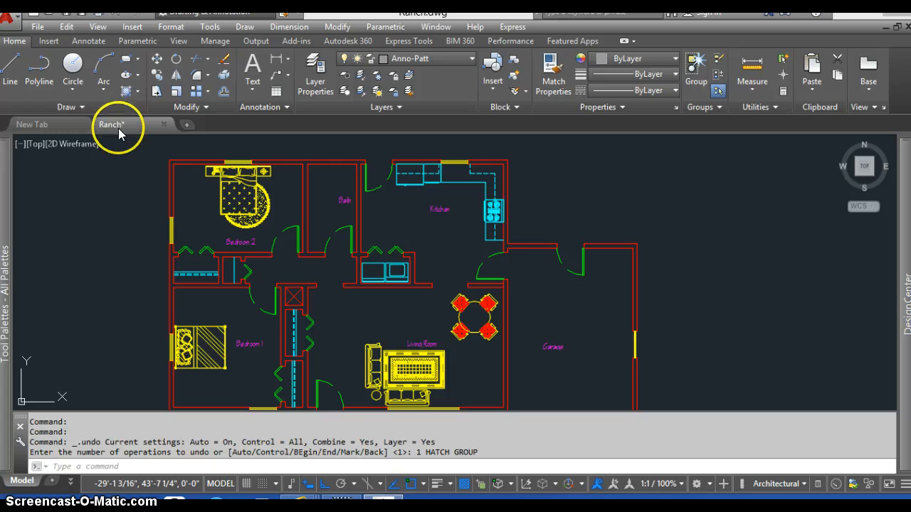
pyautogui.click(120, 71)
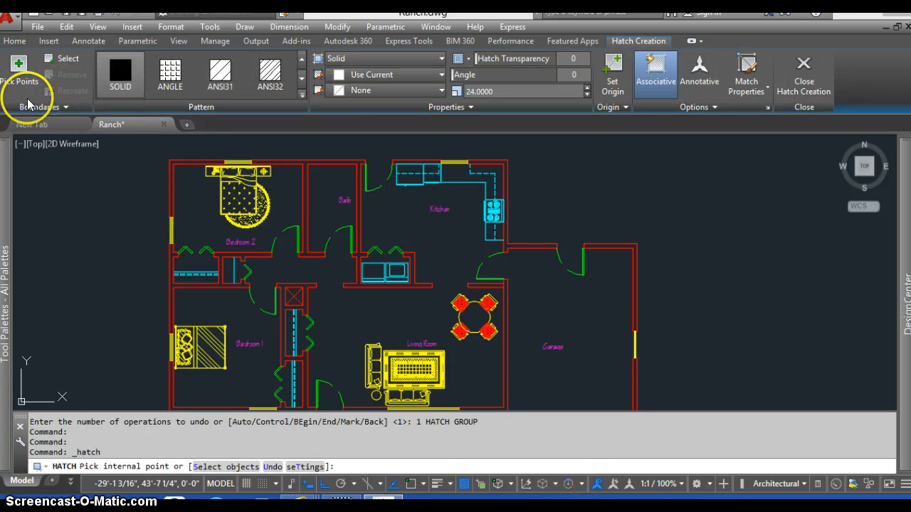
pyautogui.click(340, 158)
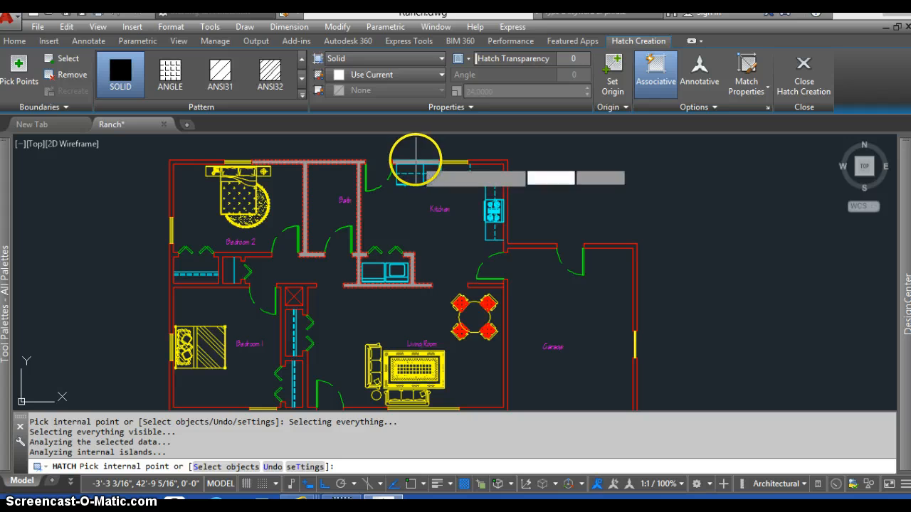
pyautogui.click(416, 158)
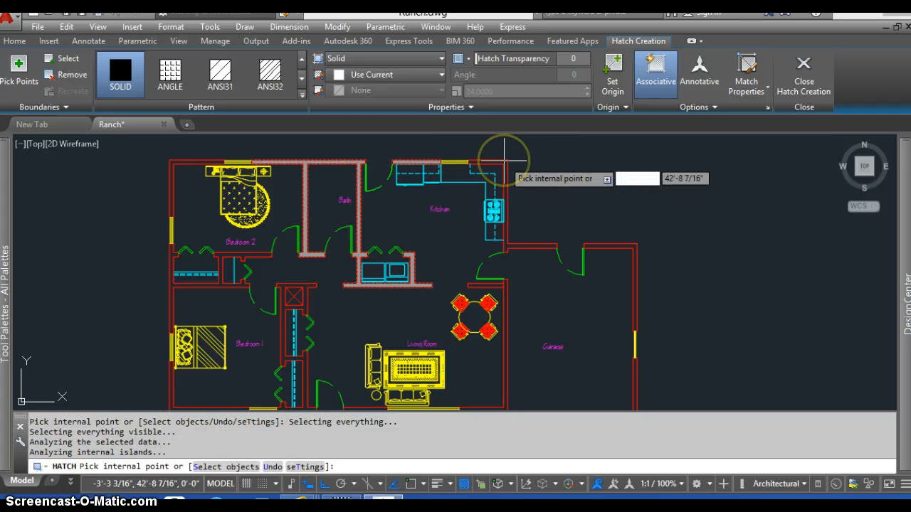
pyautogui.click(501, 159)
pyautogui.click(611, 262)
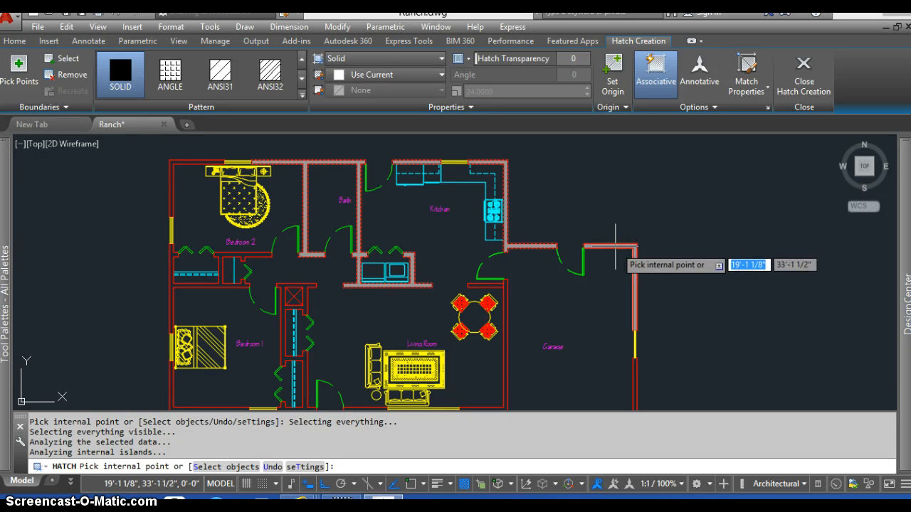
# Try a hatch pick in the living room and undo the last pick within the Hatch command
pyautogui.click(491, 337)
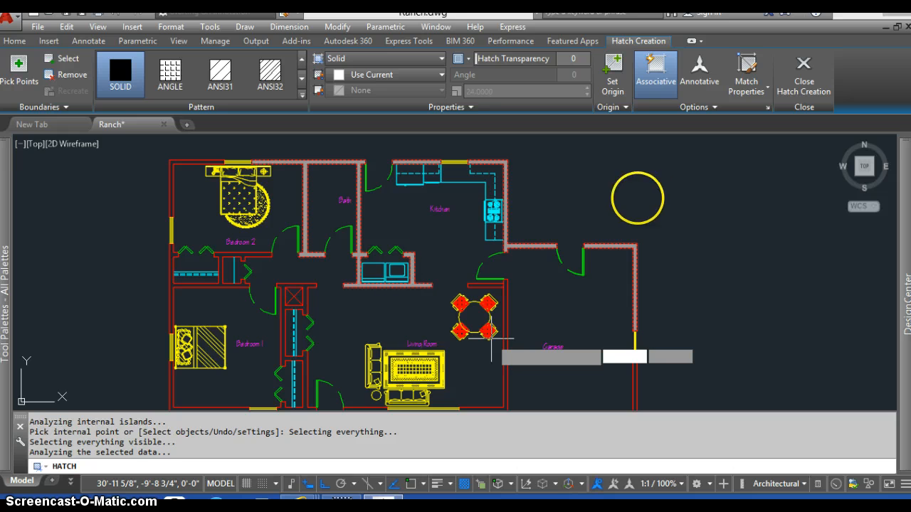
pyautogui.scroll(5, 460, 254)
pyautogui.scroll(-5, 209, 139)
pyautogui.scroll(-8, 568, 243)
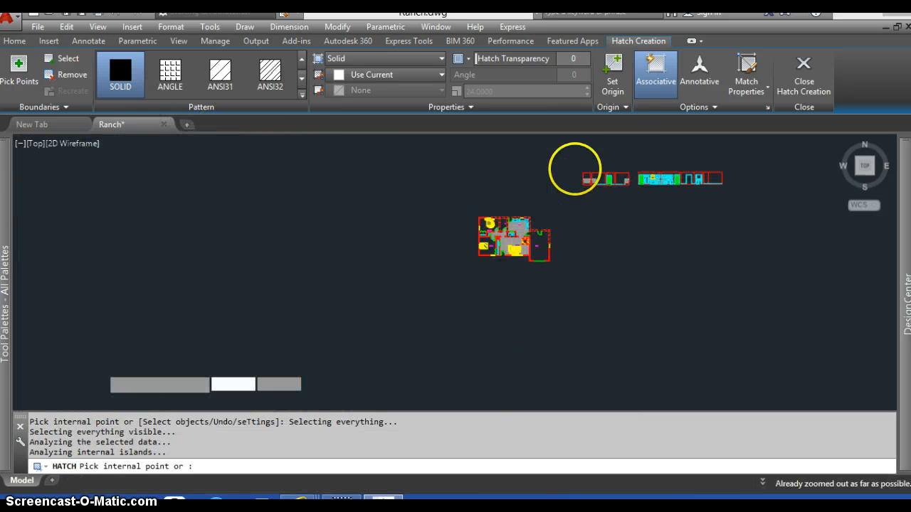
pyautogui.scroll(4, 581, 164)
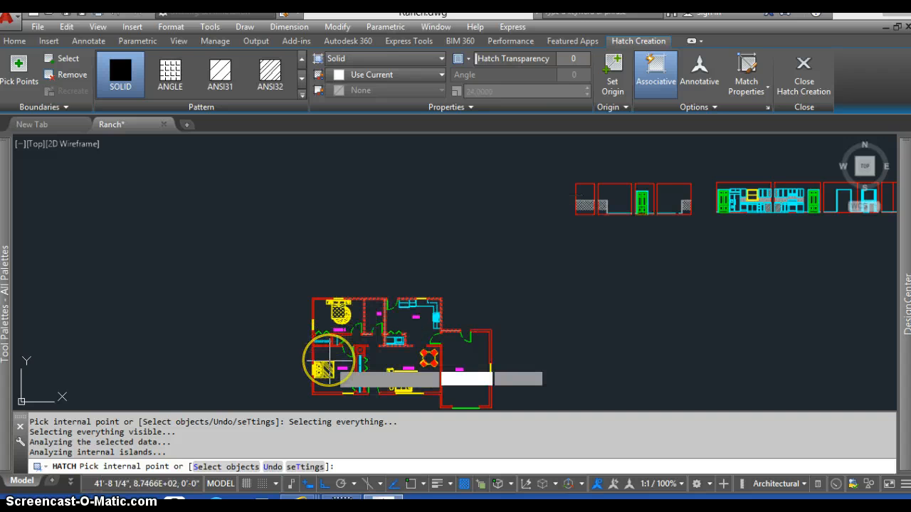
pyautogui.write('u')
pyautogui.press('Return')
# Add the solid hatch to Bedroom 2's upper-left corner wall and the exterior wall section between the two bedroom windows
pyautogui.scroll(4, 304, 347)
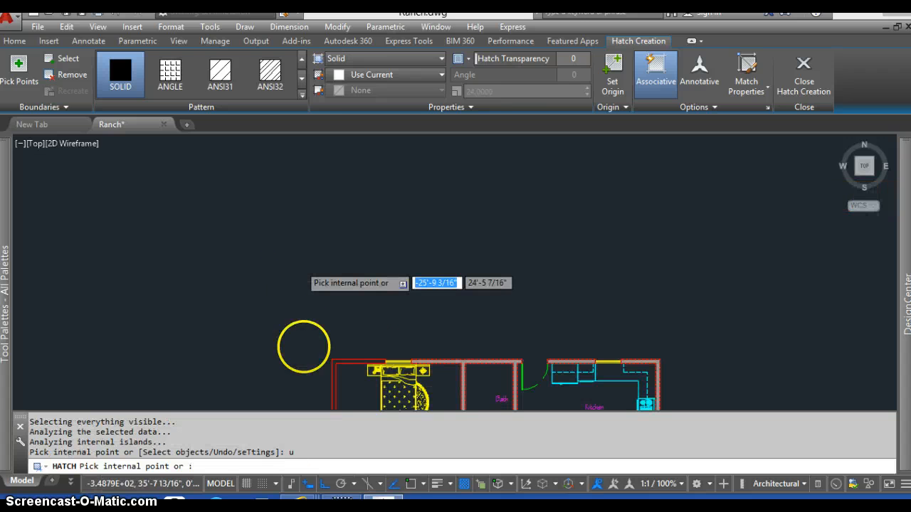
pyautogui.scroll(-2, 307, 192)
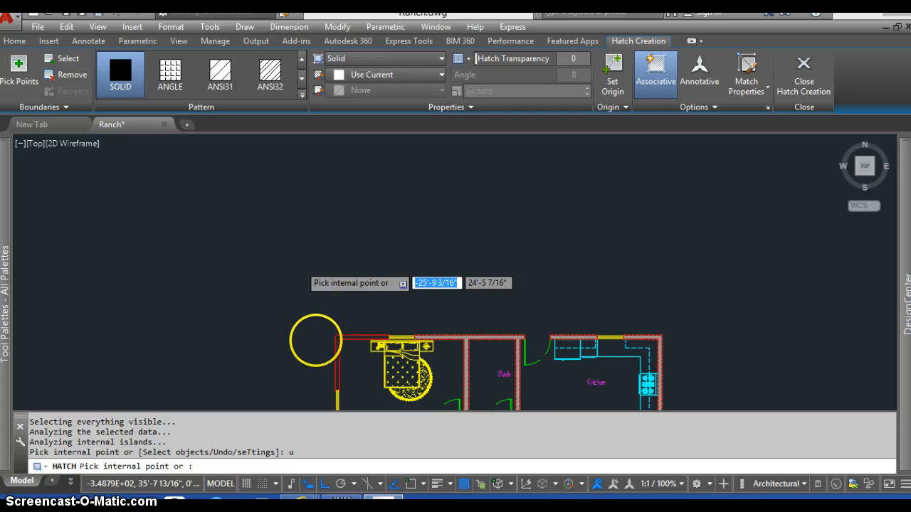
pyautogui.scroll(2, 309, 269)
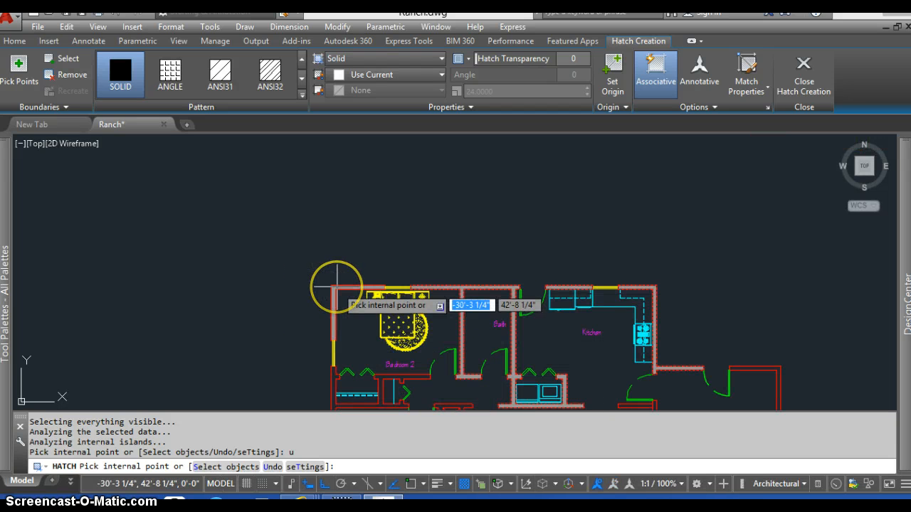
pyautogui.scroll(-2, 333, 244)
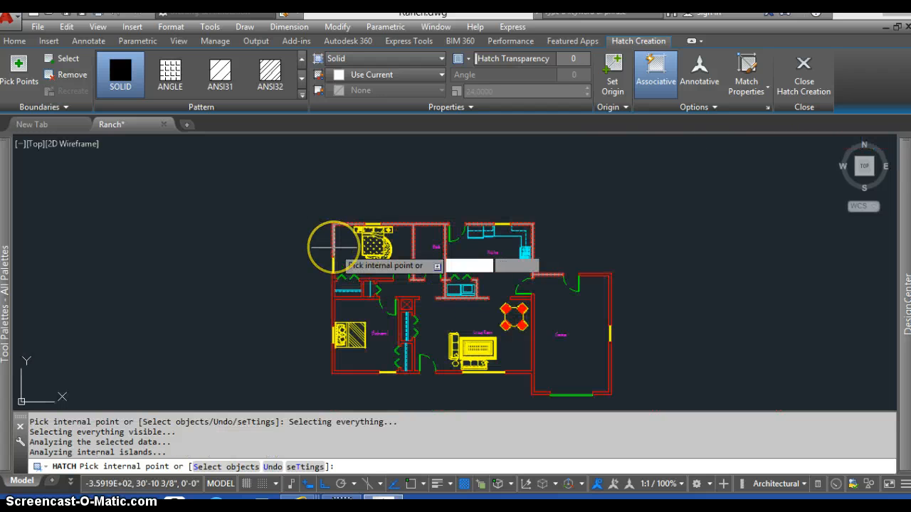
pyautogui.scroll(2, 332, 304)
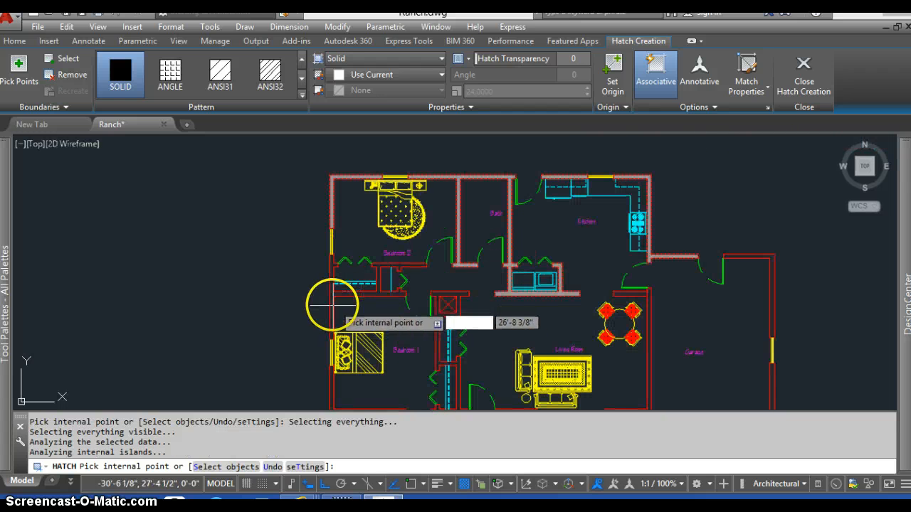
pyautogui.click(340, 308)
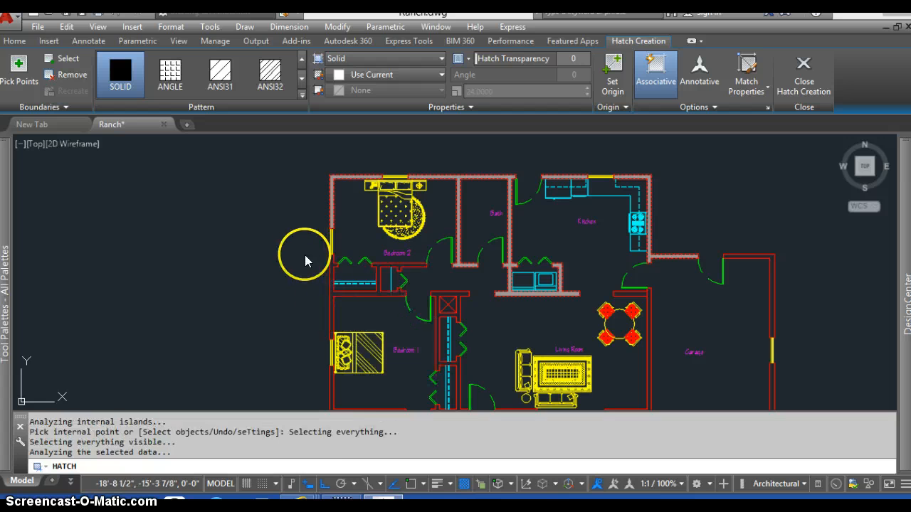
# Undo the last hatch pick and fill Bedroom 1's lower-left exterior corner wall with the solid hatch
pyautogui.scroll(-3, 305, 245)
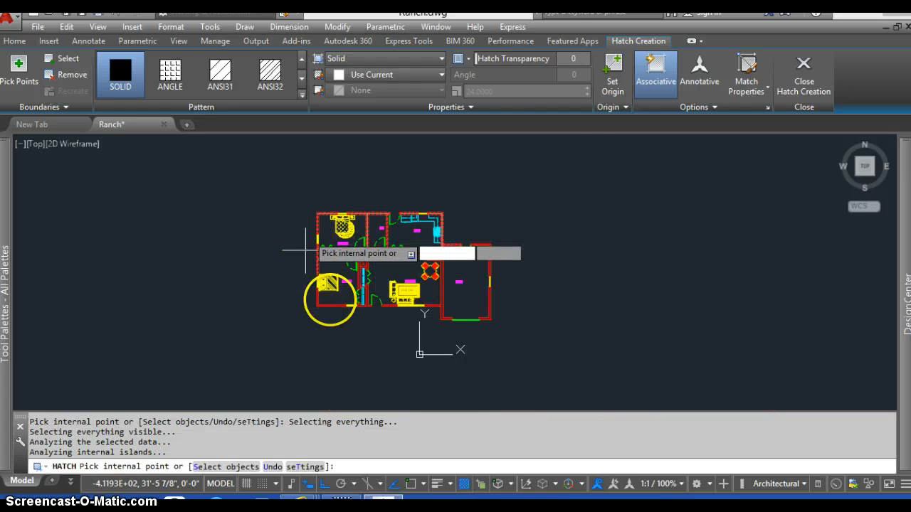
pyautogui.scroll(4, 324, 295)
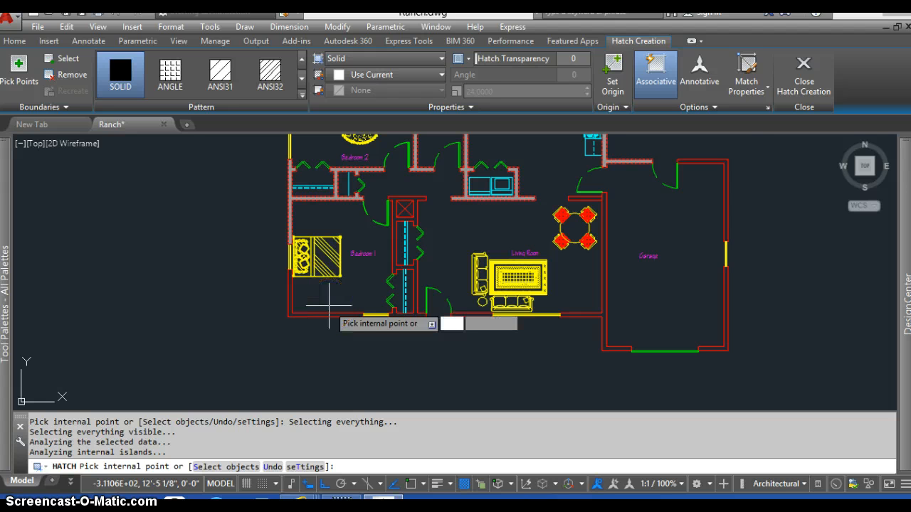
pyautogui.scroll(5, 312, 359)
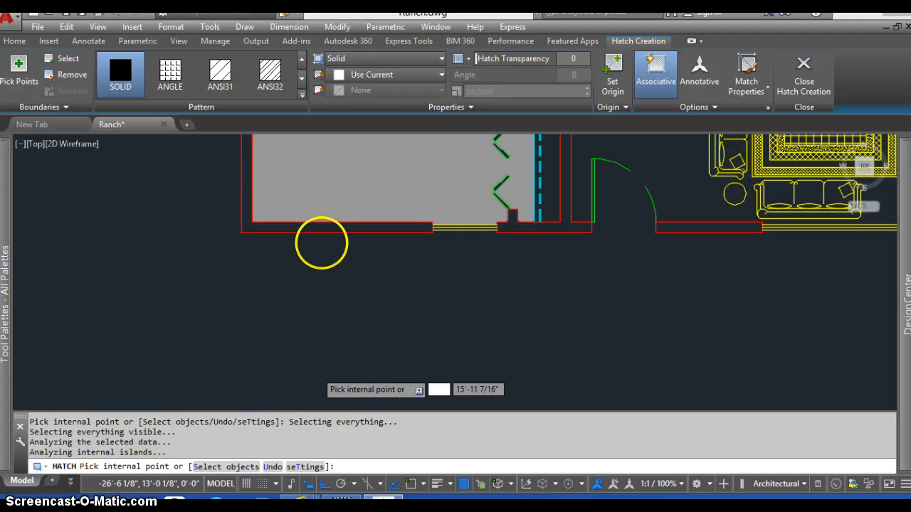
pyautogui.write('u')
pyautogui.press('Return')
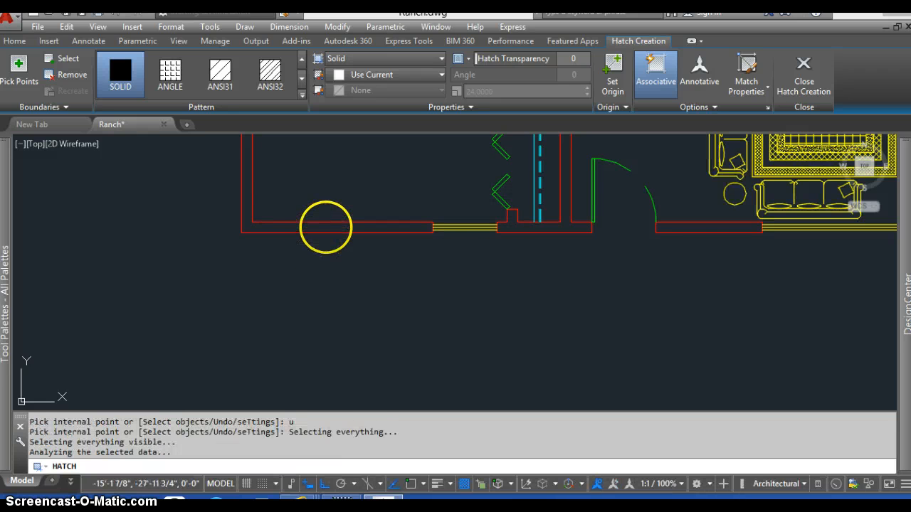
pyautogui.scroll(-4, 326, 225)
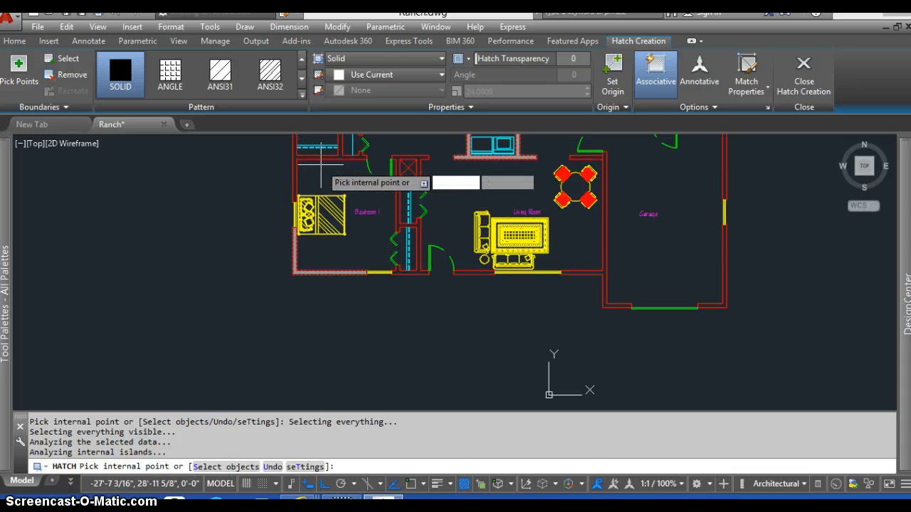
pyautogui.scroll(-3, 329, 126)
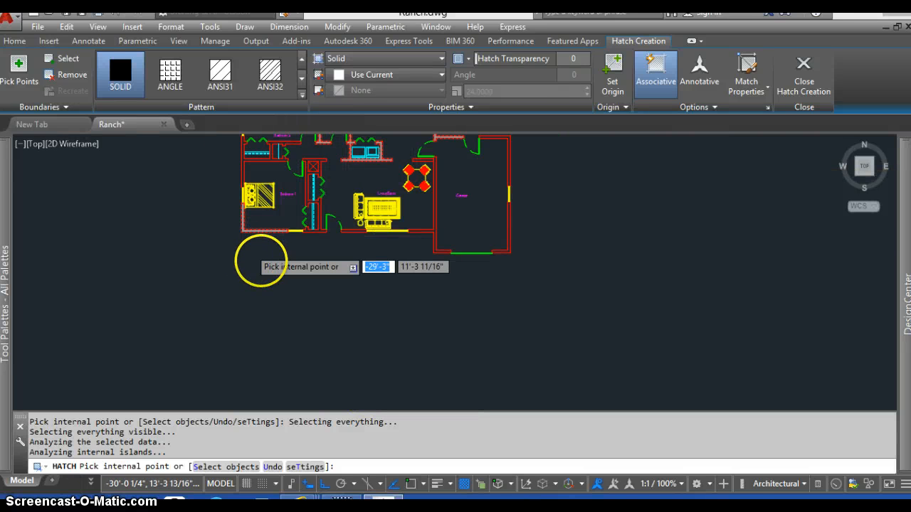
pyautogui.scroll(-2, 277, 224)
pyautogui.scroll(4, 218, 152)
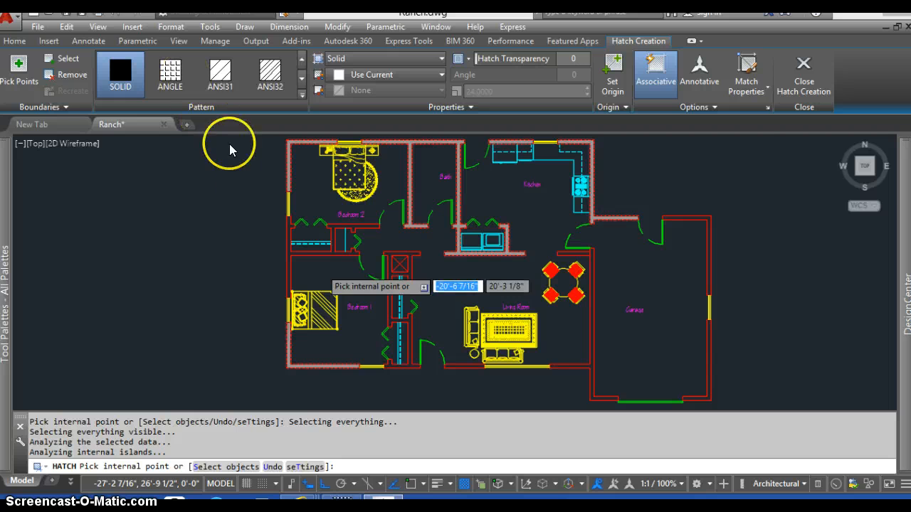
# Apply the solid hatch to both bedrooms' closet walls and the Living Room's lower exterior wall between the entry door and the window
pyautogui.scroll(2, 320, 260)
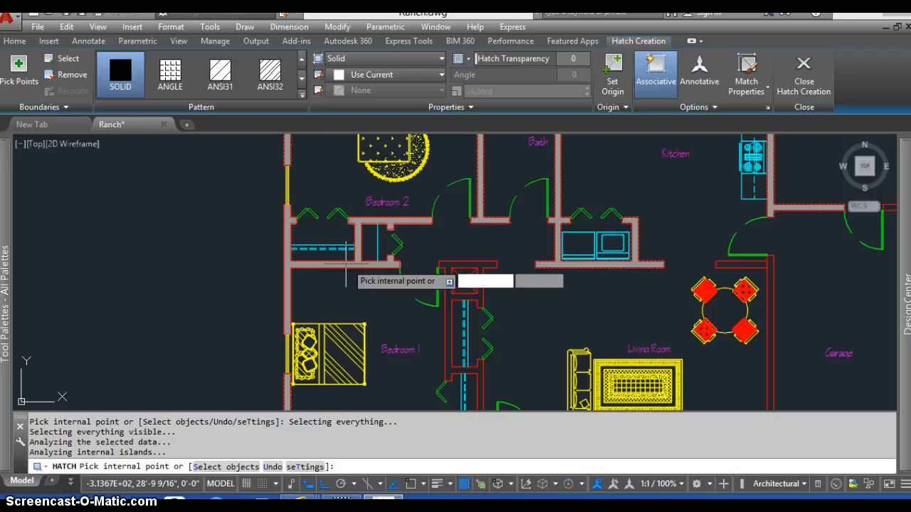
pyautogui.click(413, 261)
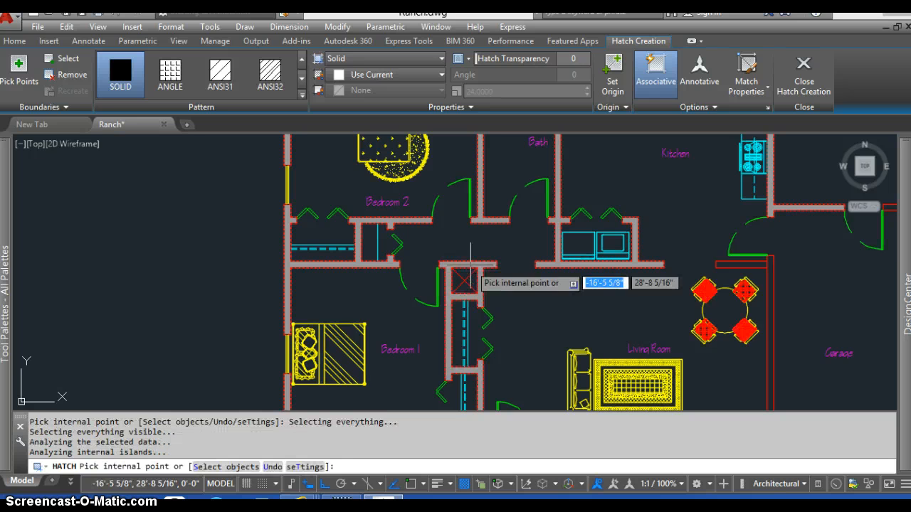
pyautogui.scroll(-5, 263, 219)
pyautogui.scroll(3, 318, 247)
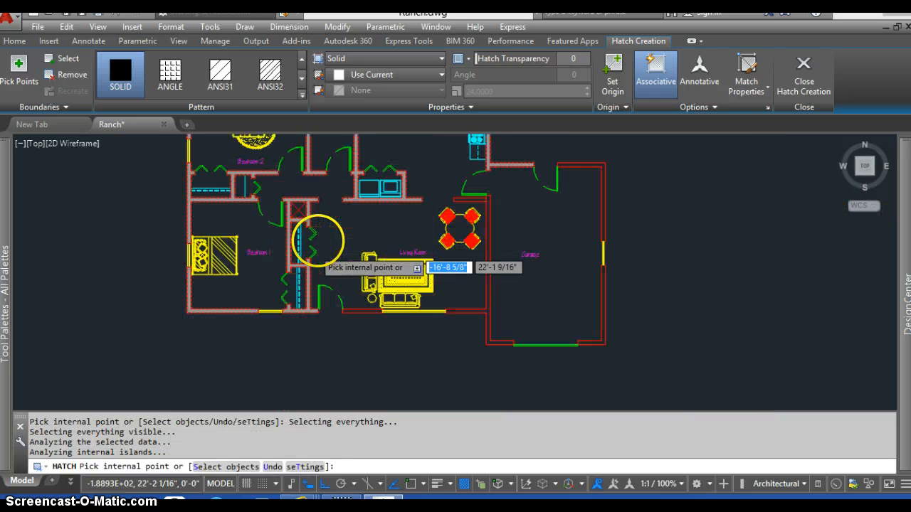
pyautogui.scroll(4, 322, 317)
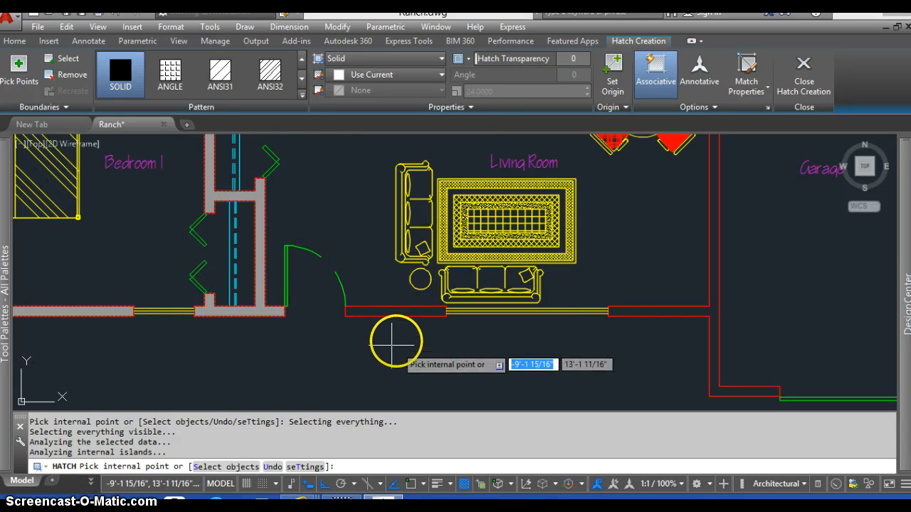
pyautogui.click(399, 309)
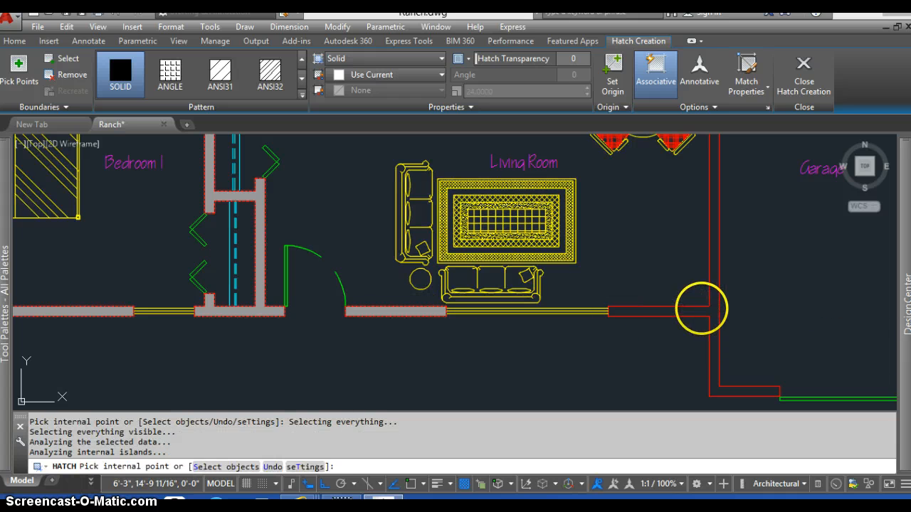
pyautogui.scroll(-8, 530, 331)
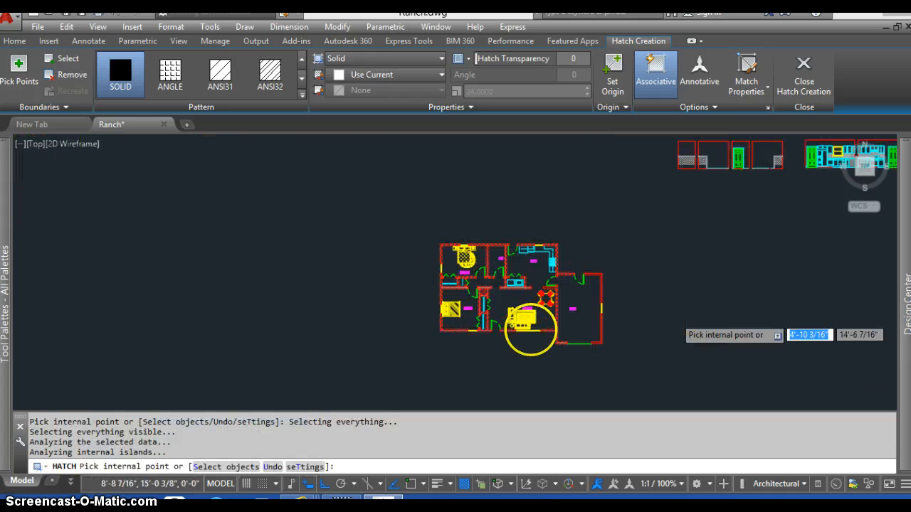